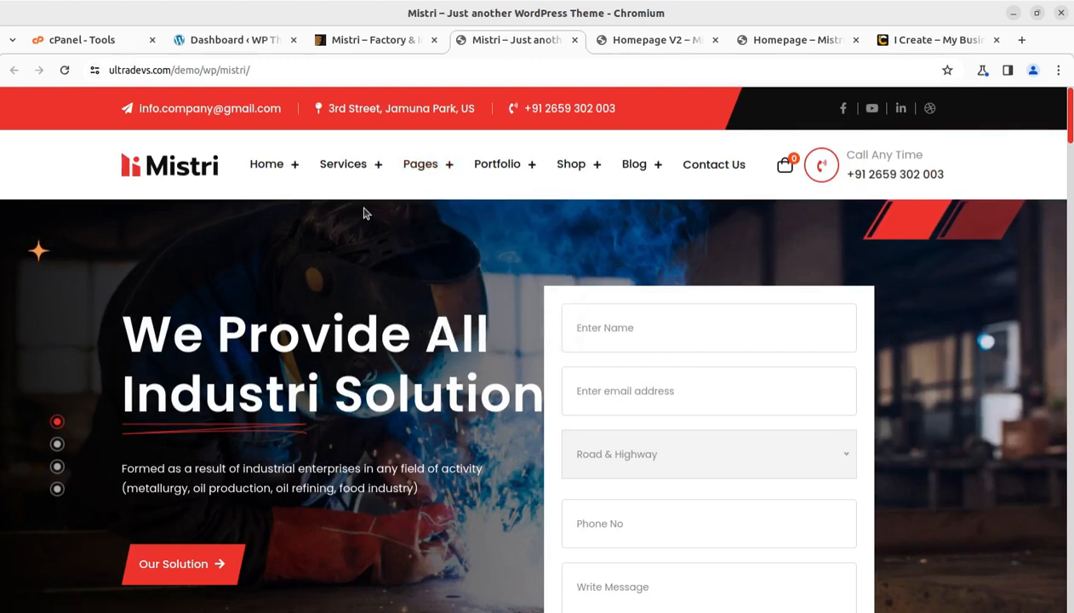
Compare the three Mistri demo homepages and examine the about section of Homepage V2
{"action": "left_click", "coordinate": [642, 42]}
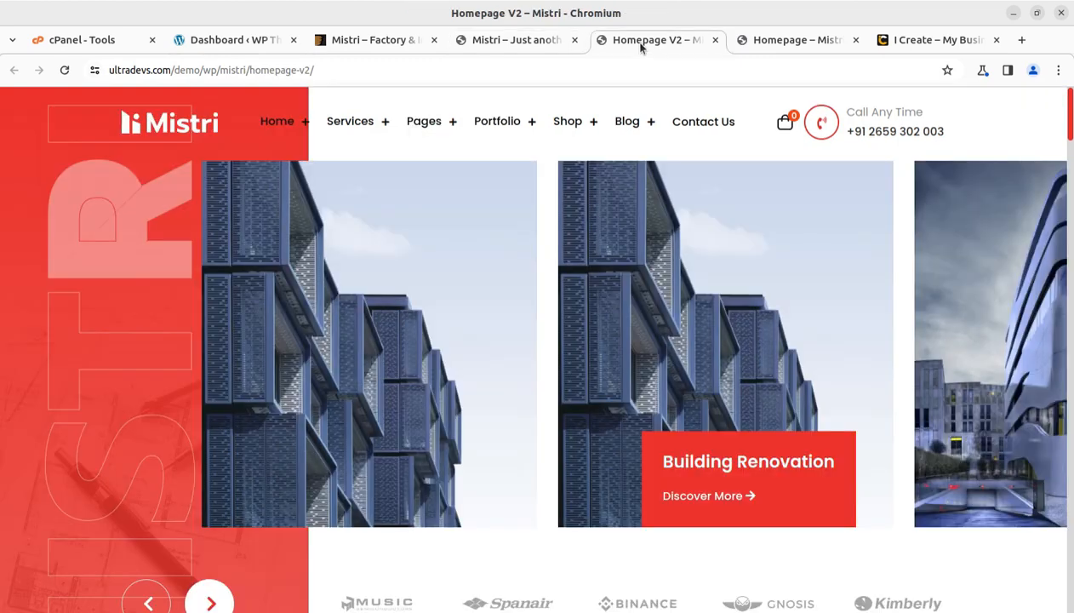
{"action": "left_click", "coordinate": [762, 43]}
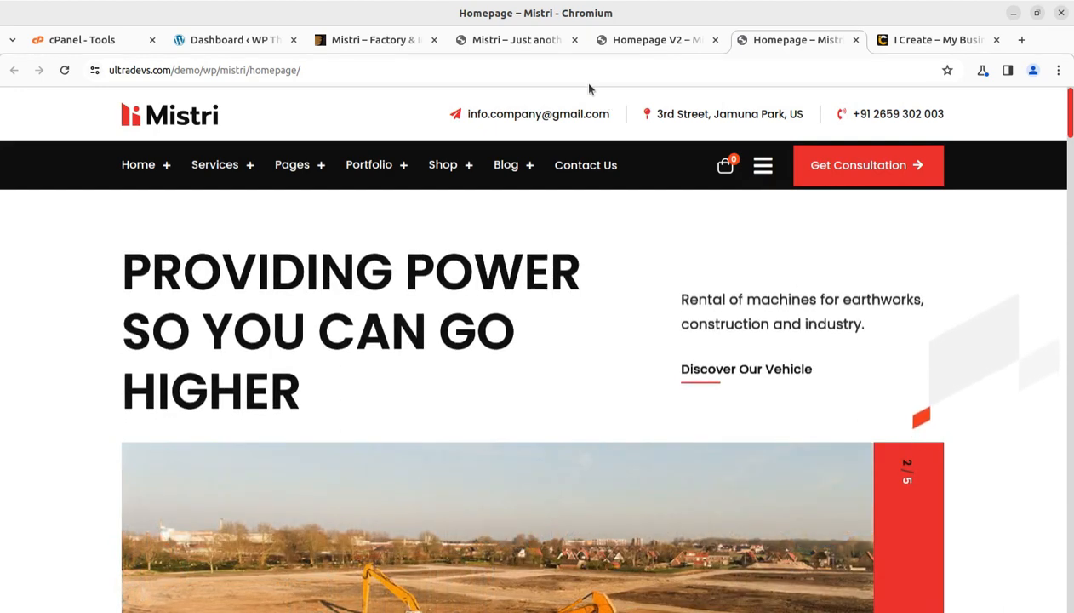
{"action": "left_click", "coordinate": [515, 40]}
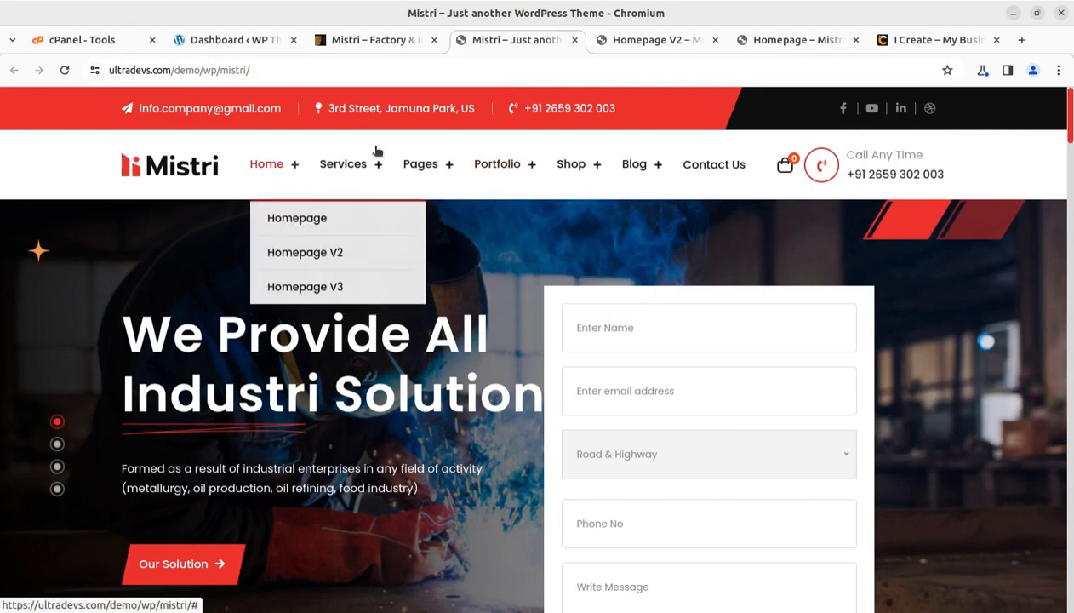
{"action": "left_click", "coordinate": [645, 40]}
{"action": "scroll", "coordinate": [332, 339], "scroll_direction": "down", "scroll_amount": 6}
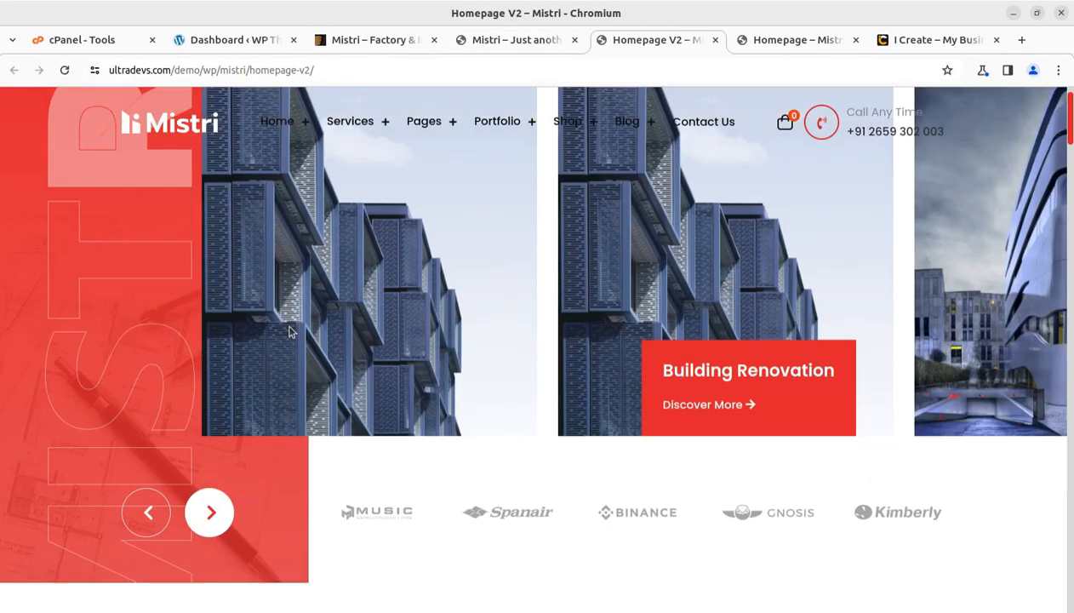
{"action": "scroll", "coordinate": [287, 335], "scroll_direction": "down", "scroll_amount": 1}
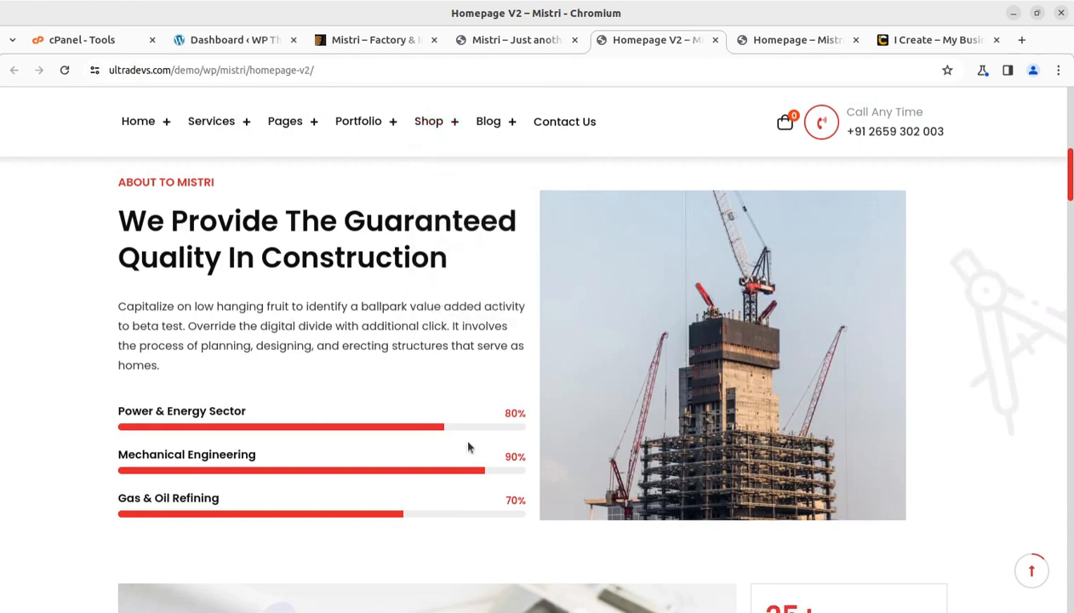
{"action": "scroll", "coordinate": [498, 367], "scroll_direction": "down", "scroll_amount": 3}
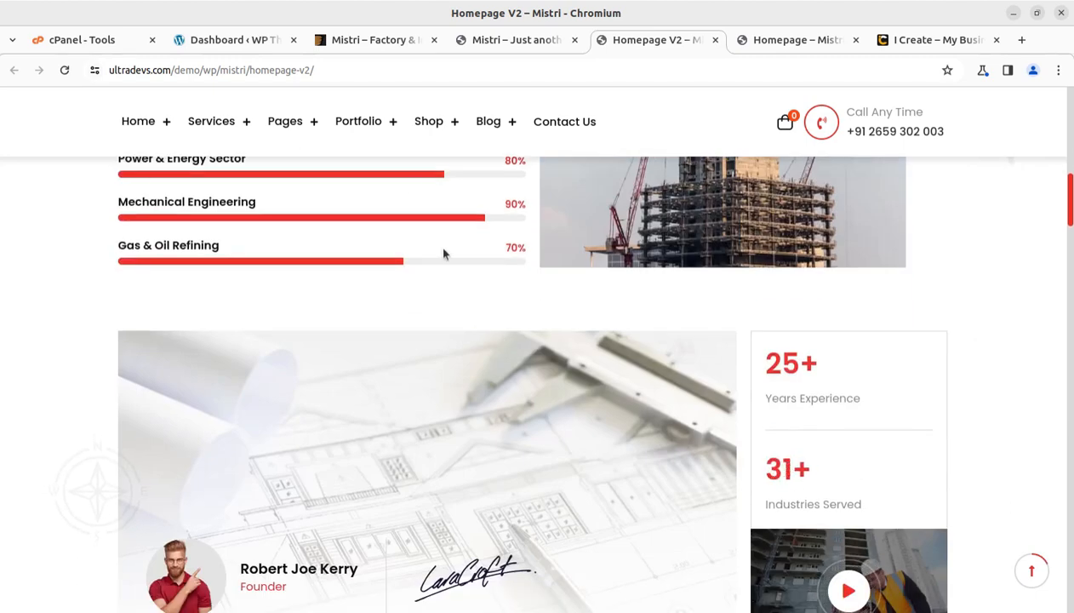
Check the Mistri theme's title on its ThemeForest item page, highlighting the word Factory
{"action": "left_click", "coordinate": [376, 46]}
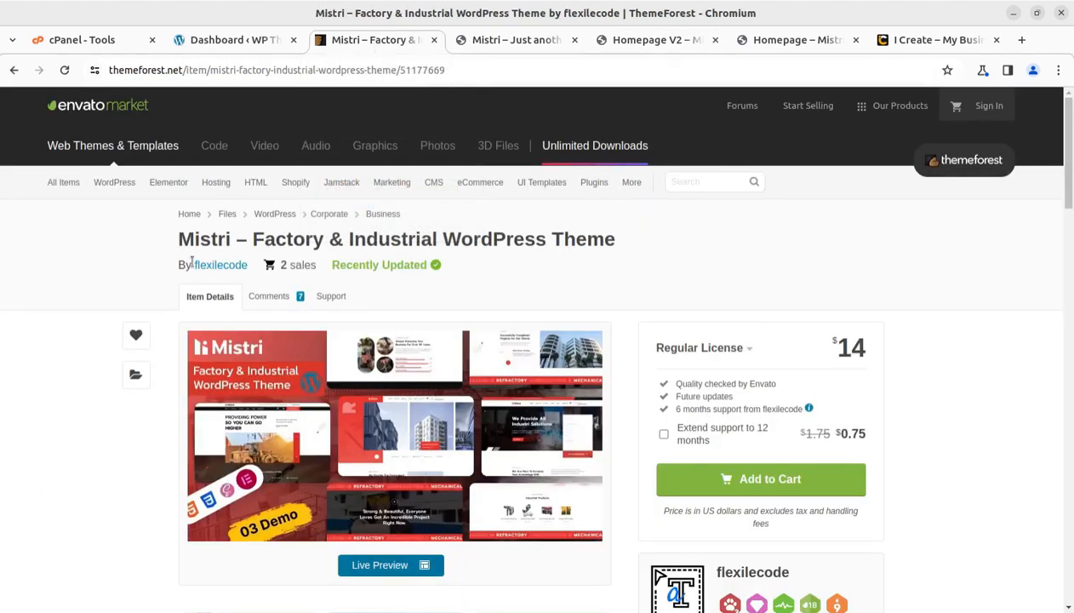
{"action": "left_click_drag", "start_coordinate": [177, 246], "coordinate": [330, 239]}
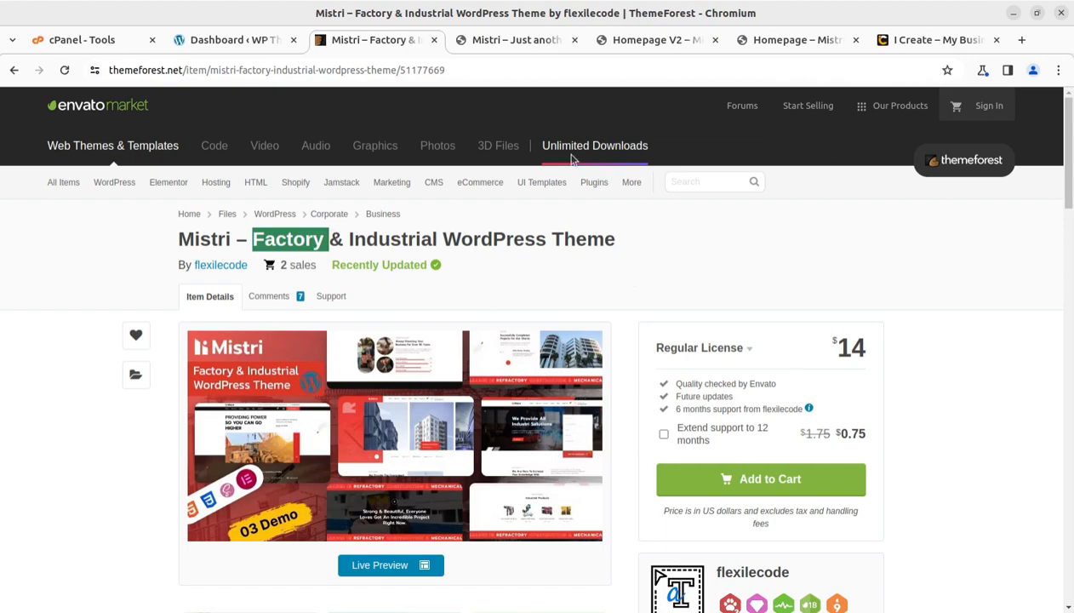
Examine the main Mistri demo homepage from the hero area through the portfolio, testimonial and blog sections
{"action": "left_click", "coordinate": [509, 44]}
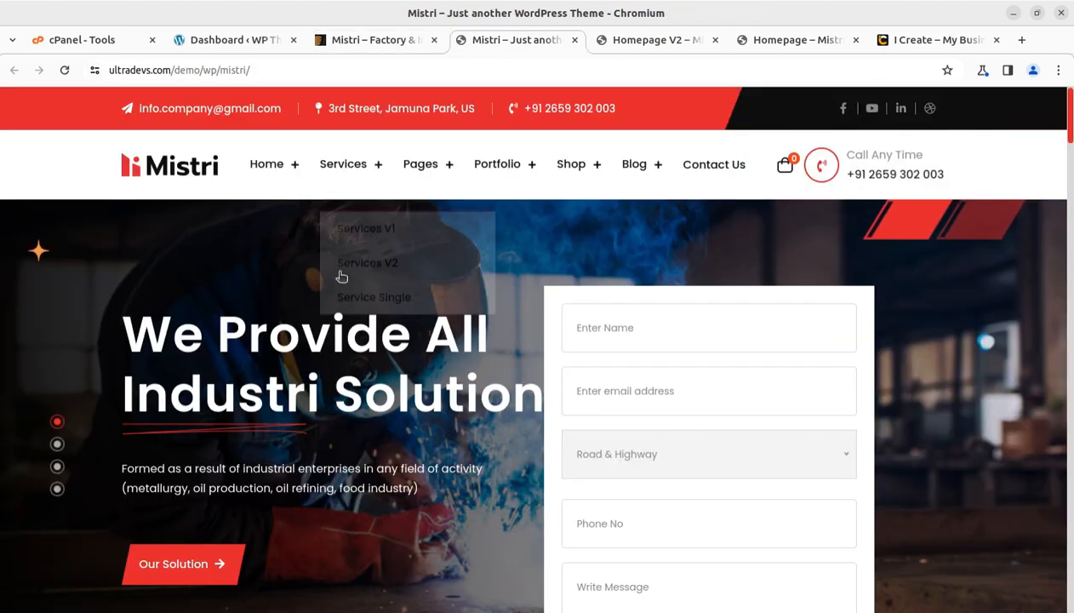
{"action": "scroll", "coordinate": [343, 275], "scroll_direction": "down", "scroll_amount": 4}
{"action": "scroll", "coordinate": [343, 292], "scroll_direction": "down", "scroll_amount": 9}
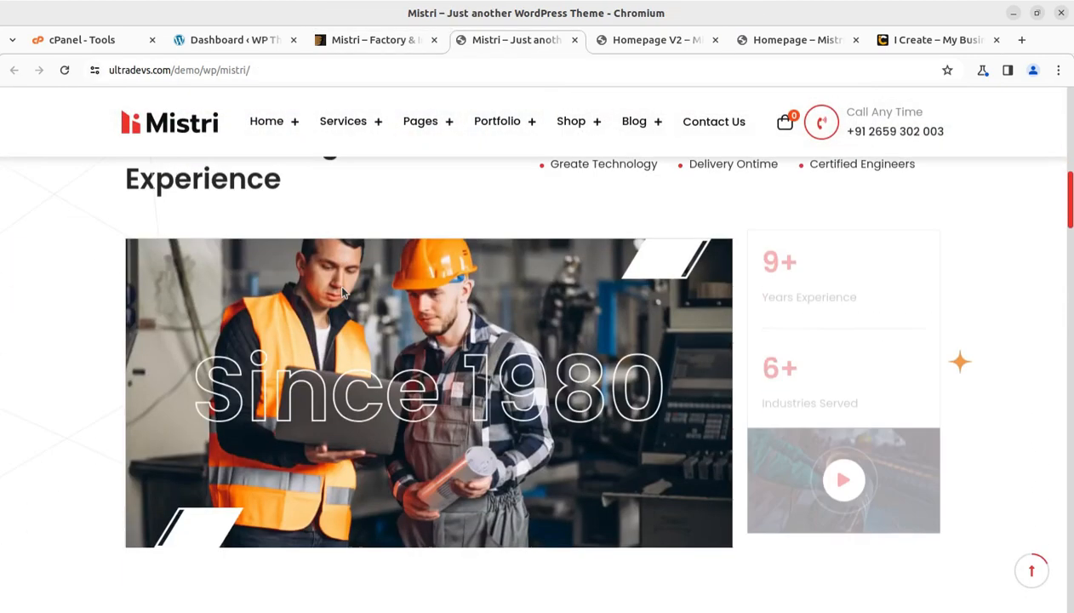
{"action": "scroll", "coordinate": [343, 292], "scroll_direction": "down", "scroll_amount": 5}
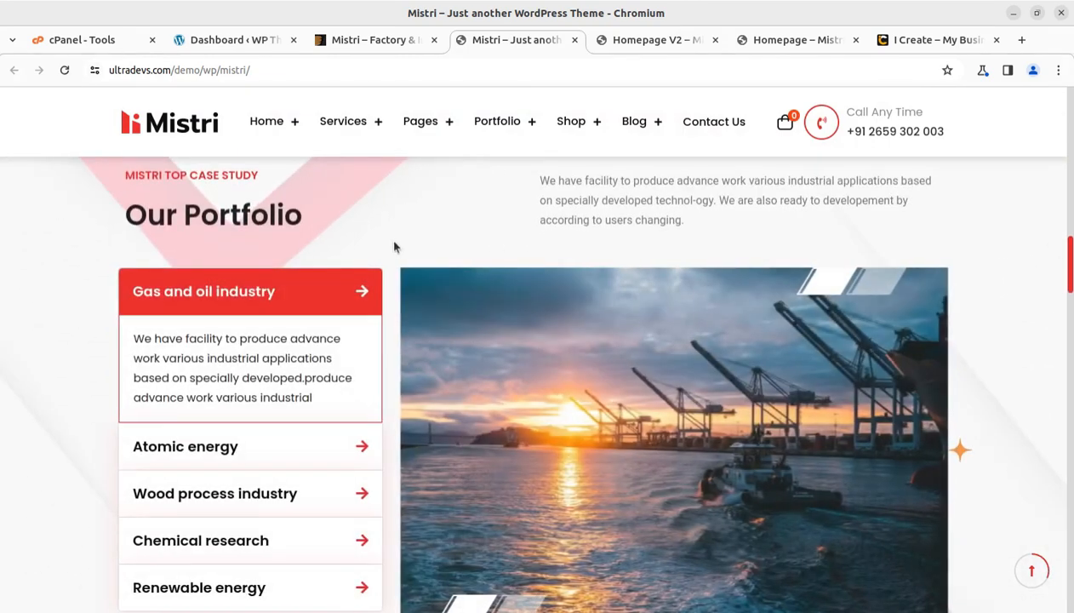
{"action": "scroll", "coordinate": [393, 246], "scroll_direction": "down", "scroll_amount": 2}
{"action": "scroll", "coordinate": [393, 247], "scroll_direction": "down", "scroll_amount": 10}
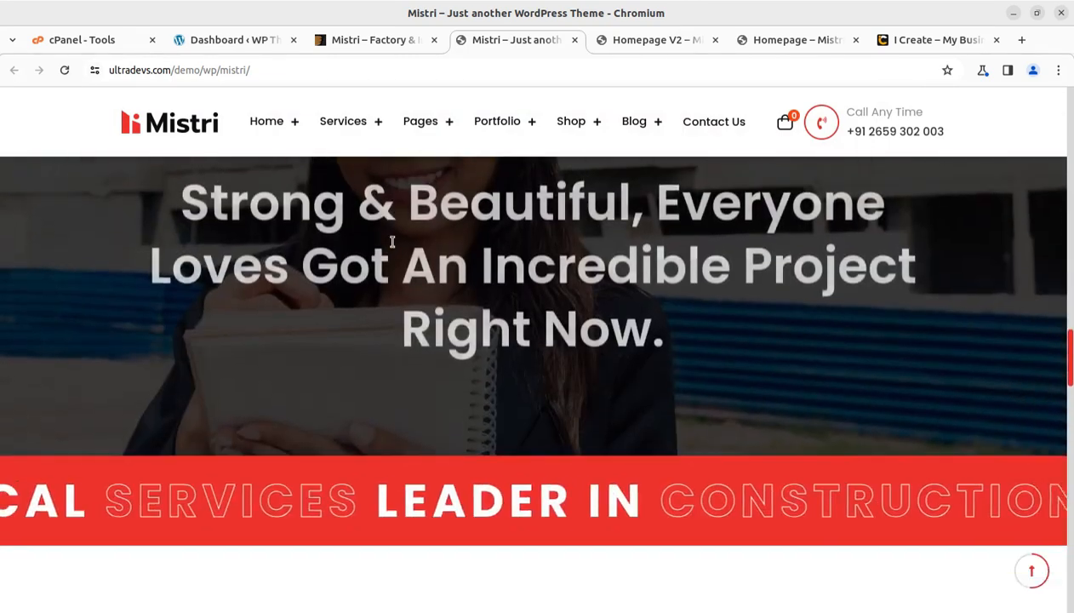
{"action": "scroll", "coordinate": [393, 247], "scroll_direction": "down", "scroll_amount": 10}
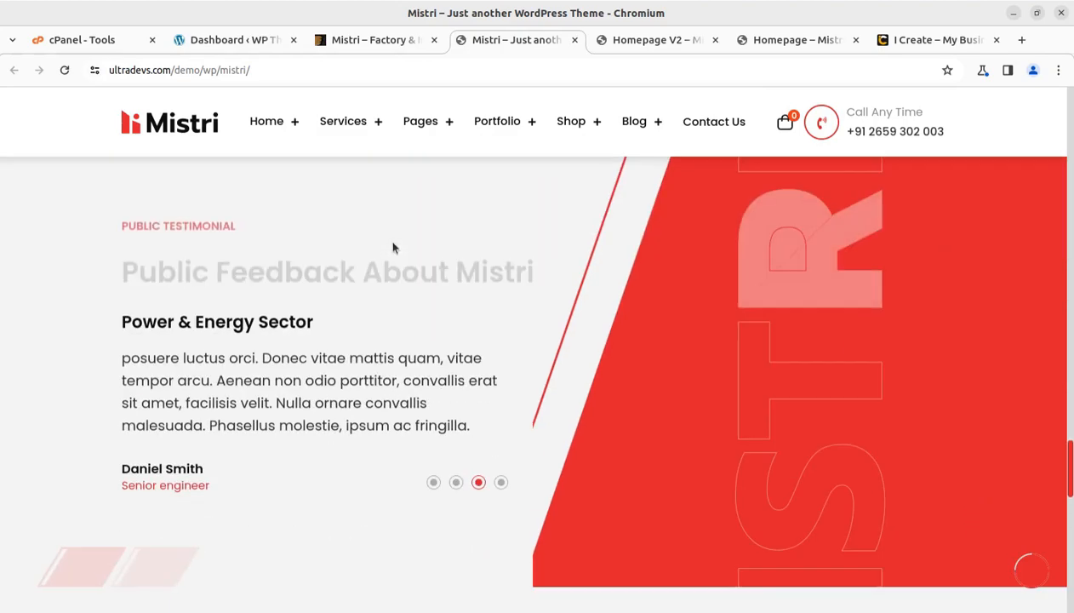
{"action": "scroll", "coordinate": [392, 245], "scroll_direction": "down", "scroll_amount": 4}
{"action": "scroll", "coordinate": [390, 247], "scroll_direction": "up", "scroll_amount": 5}
{"action": "scroll", "coordinate": [390, 247], "scroll_direction": "down", "scroll_amount": 10}
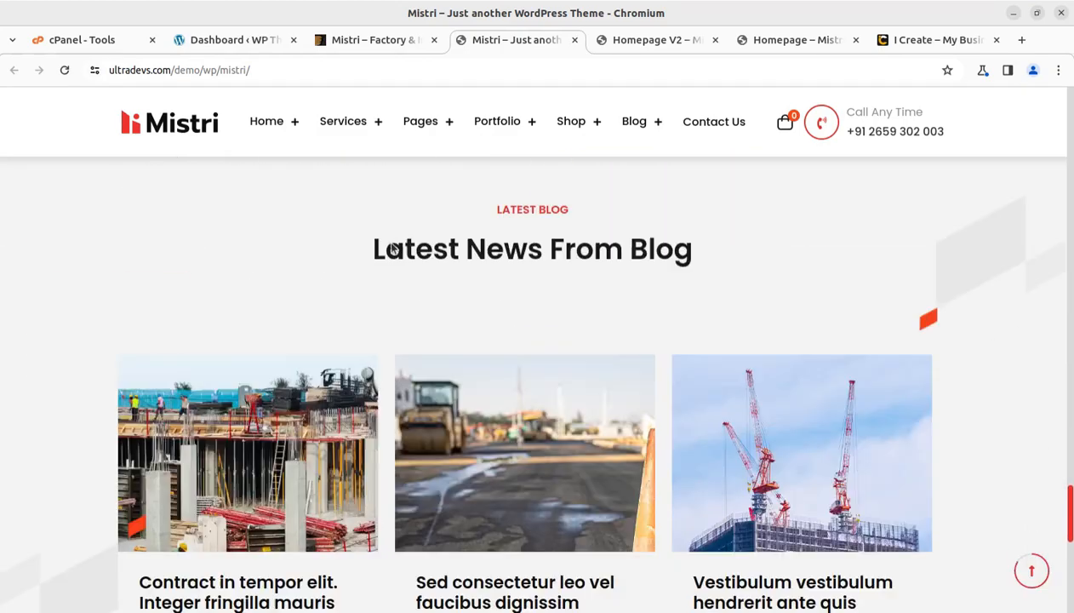
Examine the Homepage V2 demo from its about section down to the project slider
{"action": "left_click", "coordinate": [649, 40]}
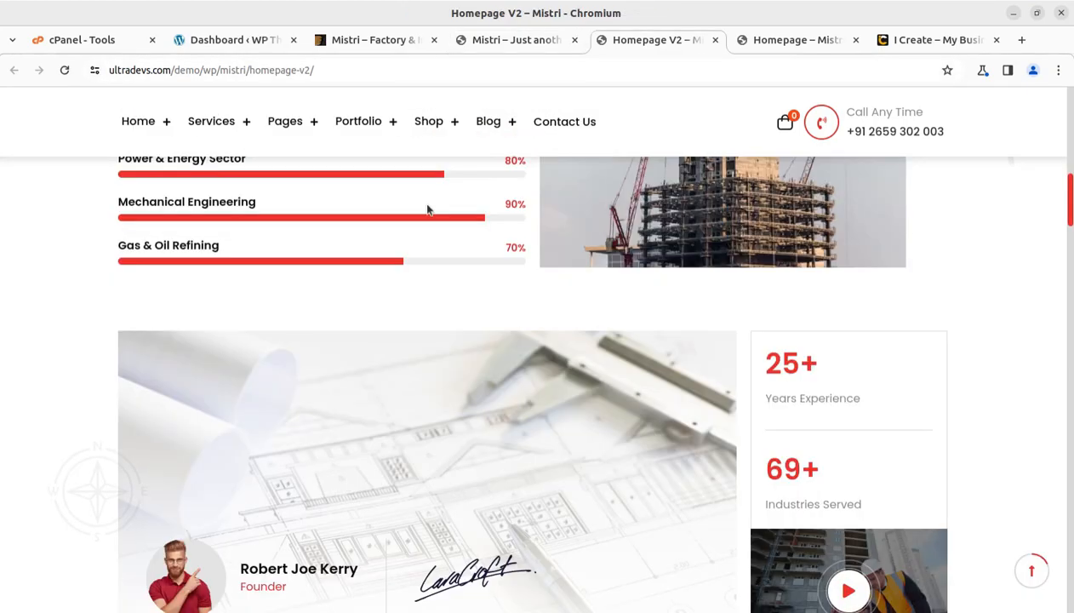
{"action": "scroll", "coordinate": [419, 213], "scroll_direction": "up", "scroll_amount": 5}
{"action": "scroll", "coordinate": [417, 217], "scroll_direction": "up", "scroll_amount": 3}
{"action": "scroll", "coordinate": [417, 217], "scroll_direction": "down", "scroll_amount": 8}
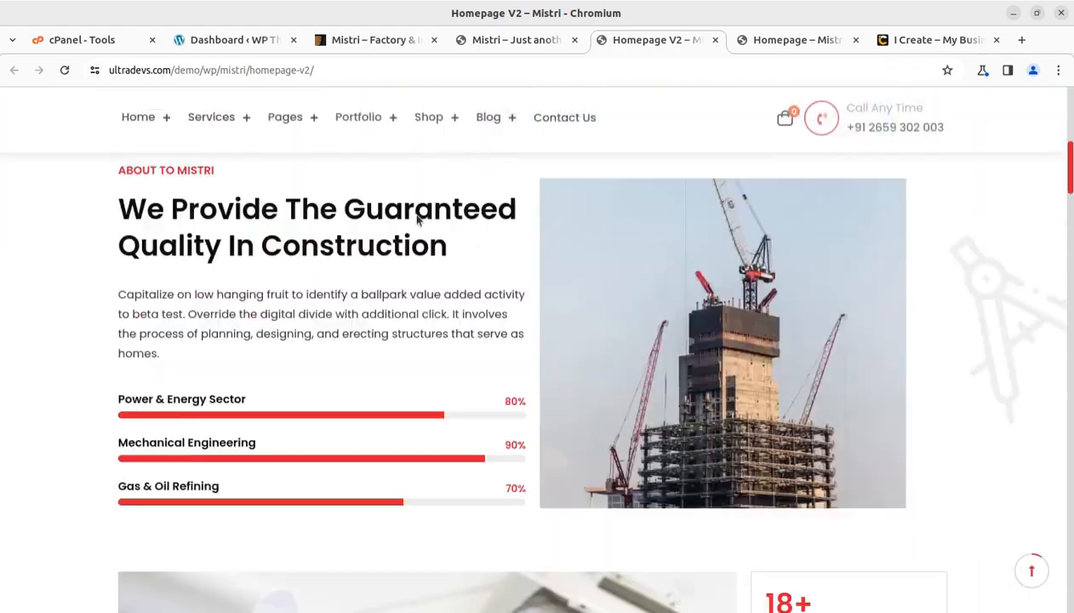
{"action": "scroll", "coordinate": [421, 221], "scroll_direction": "down", "scroll_amount": 10}
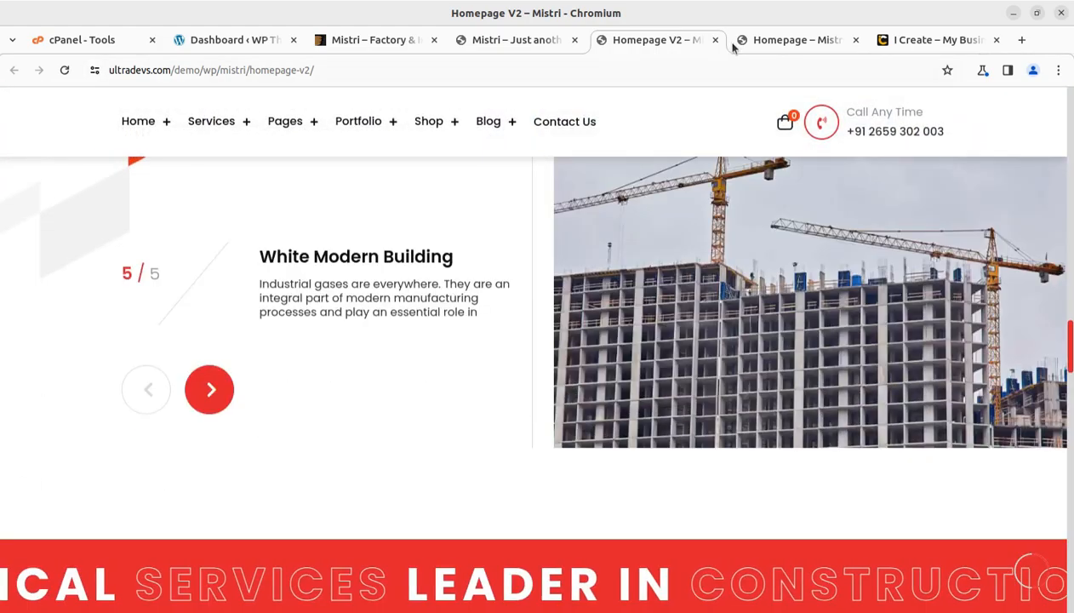
Examine the third Mistri demo, Homepage, from the hero slider to the about section
{"action": "left_click", "coordinate": [775, 40]}
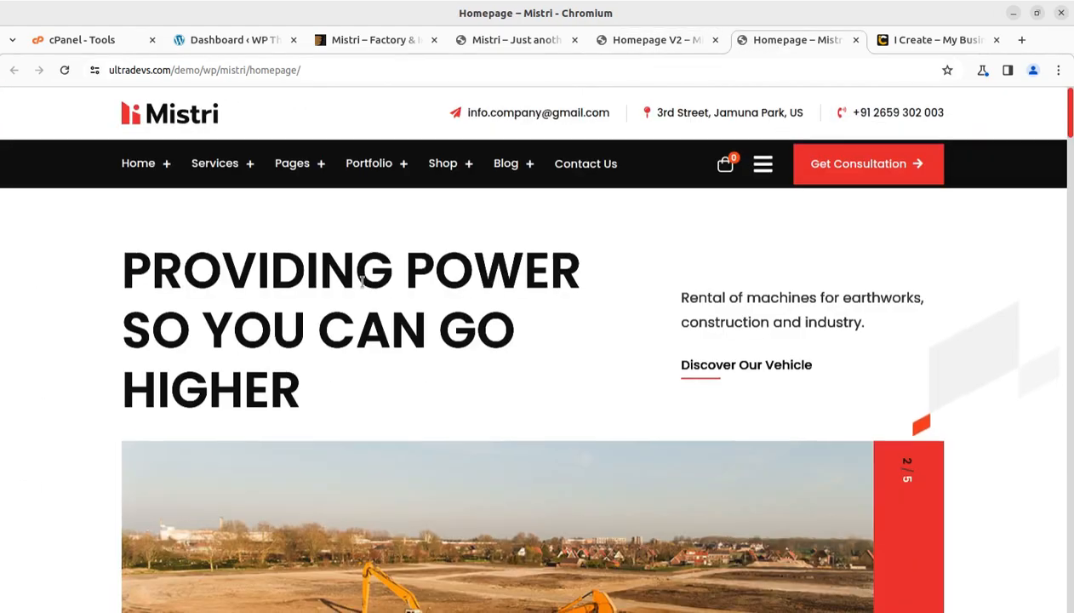
{"action": "scroll", "coordinate": [362, 288], "scroll_direction": "down", "scroll_amount": 5}
{"action": "scroll", "coordinate": [362, 288], "scroll_direction": "down", "scroll_amount": 3}
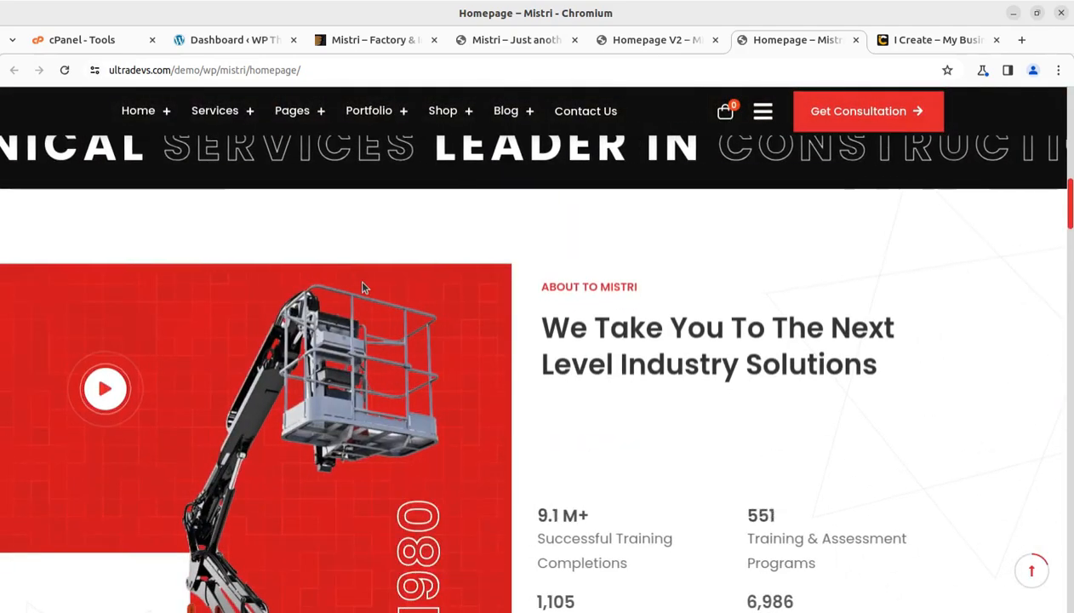
Compare the three Mistri demo homepages once more and view the i-Create website's home page
{"action": "left_click", "coordinate": [511, 42]}
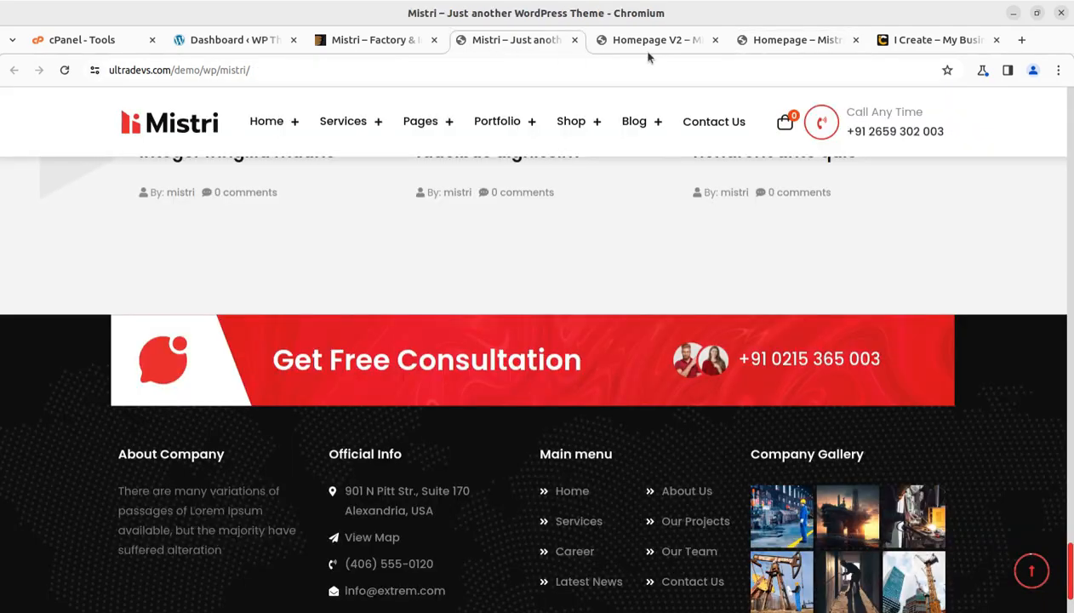
{"action": "left_click", "coordinate": [630, 44]}
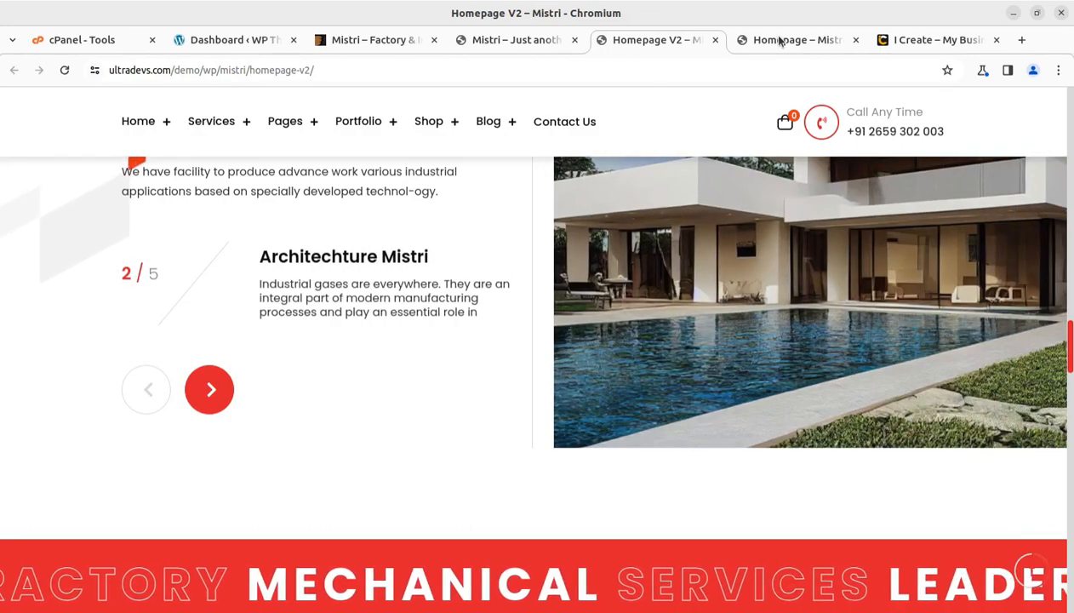
{"action": "left_click", "coordinate": [749, 40]}
{"action": "scroll", "coordinate": [627, 267], "scroll_direction": "up", "scroll_amount": 10}
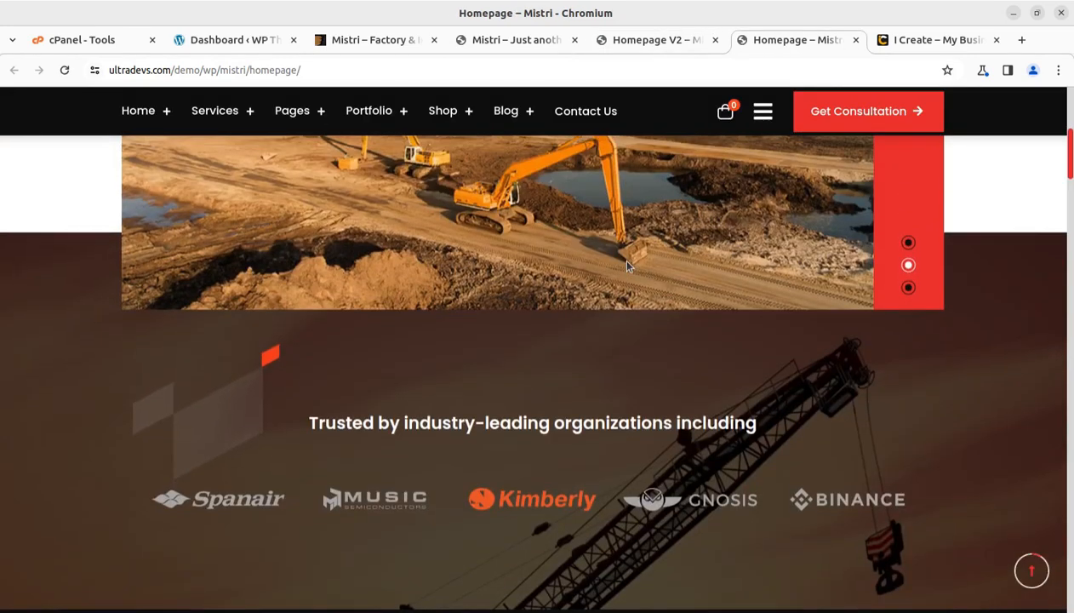
{"action": "scroll", "coordinate": [627, 268], "scroll_direction": "up", "scroll_amount": 2}
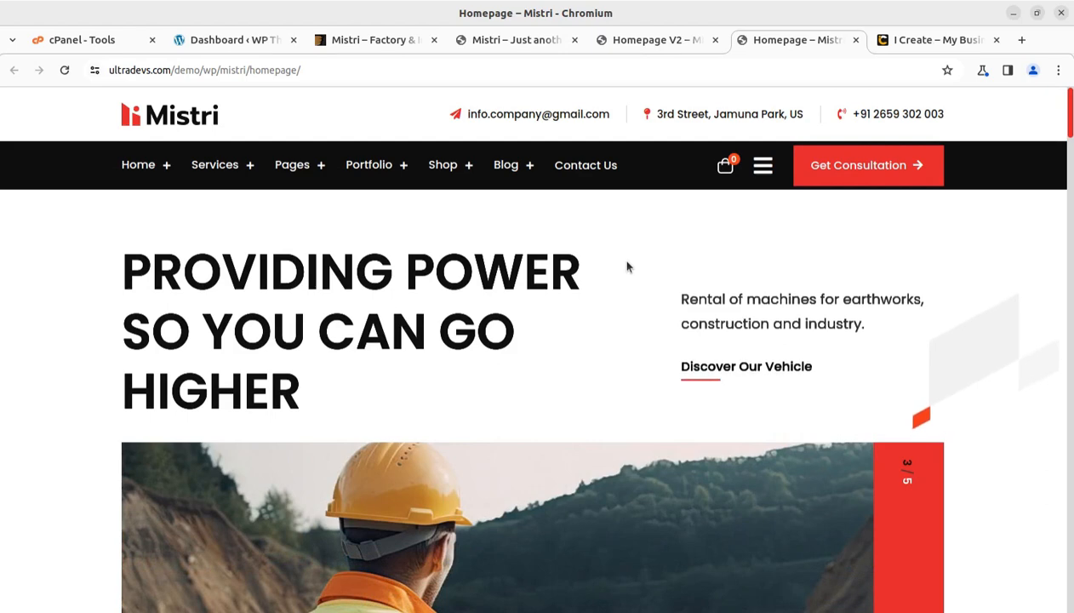
{"action": "left_click", "coordinate": [896, 41]}
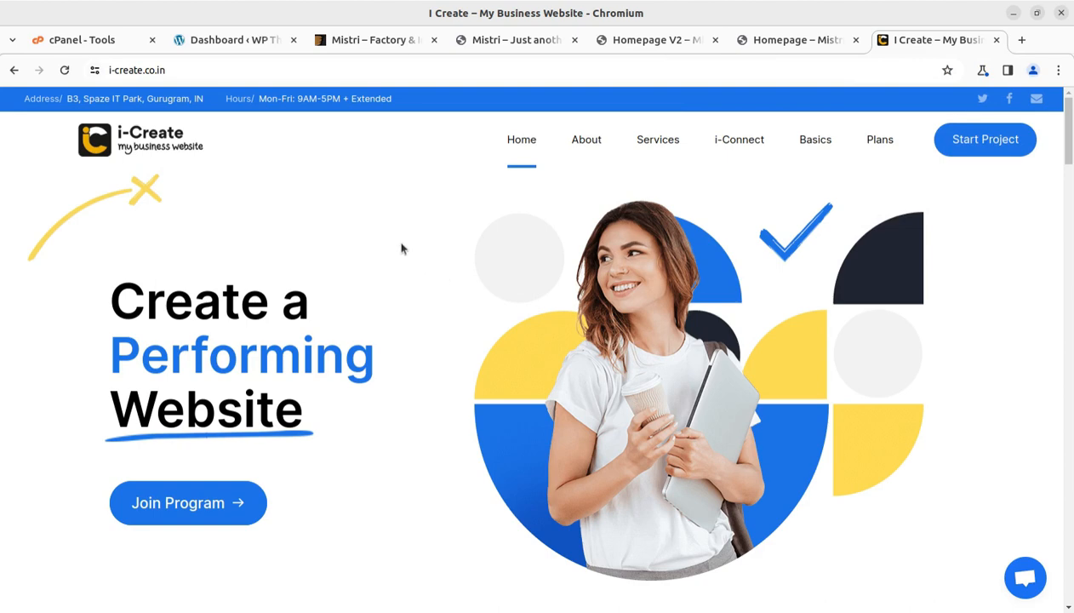
Open the WP Themes site's front end in a new tab from the WordPress dashboard and view it
{"action": "left_click", "coordinate": [224, 40]}
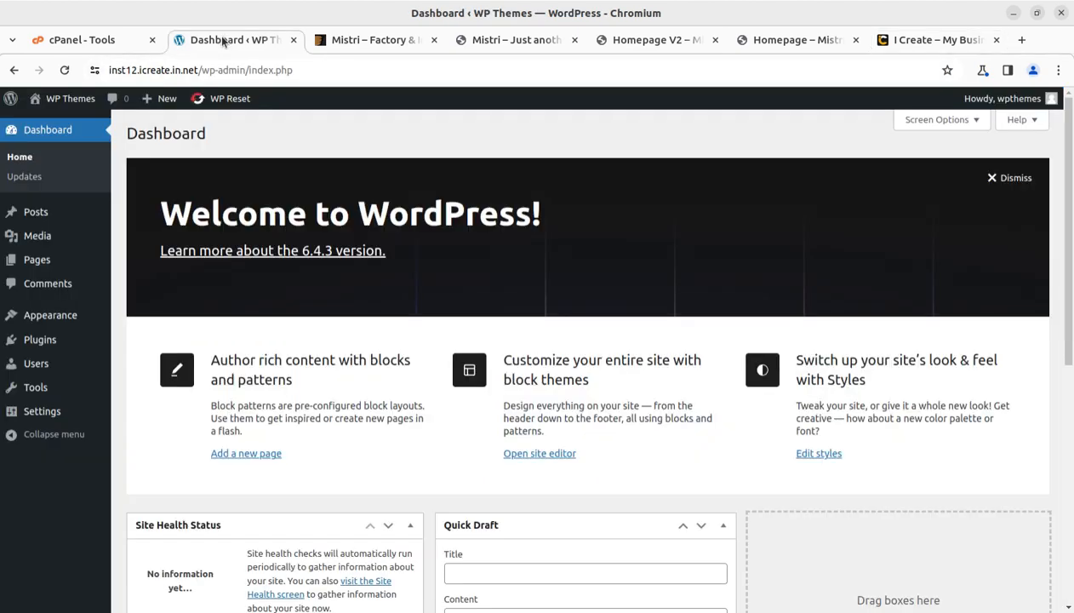
{"action": "mouse_move", "coordinate": [71, 98]}
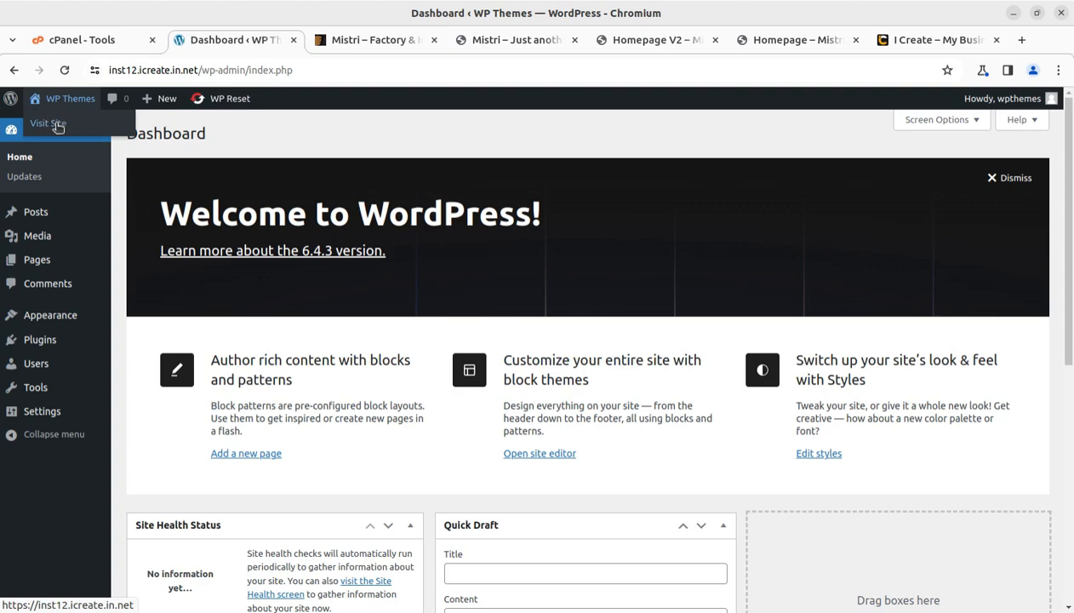
{"action": "middle_click", "coordinate": [58, 127]}
{"action": "left_click", "coordinate": [307, 40]}
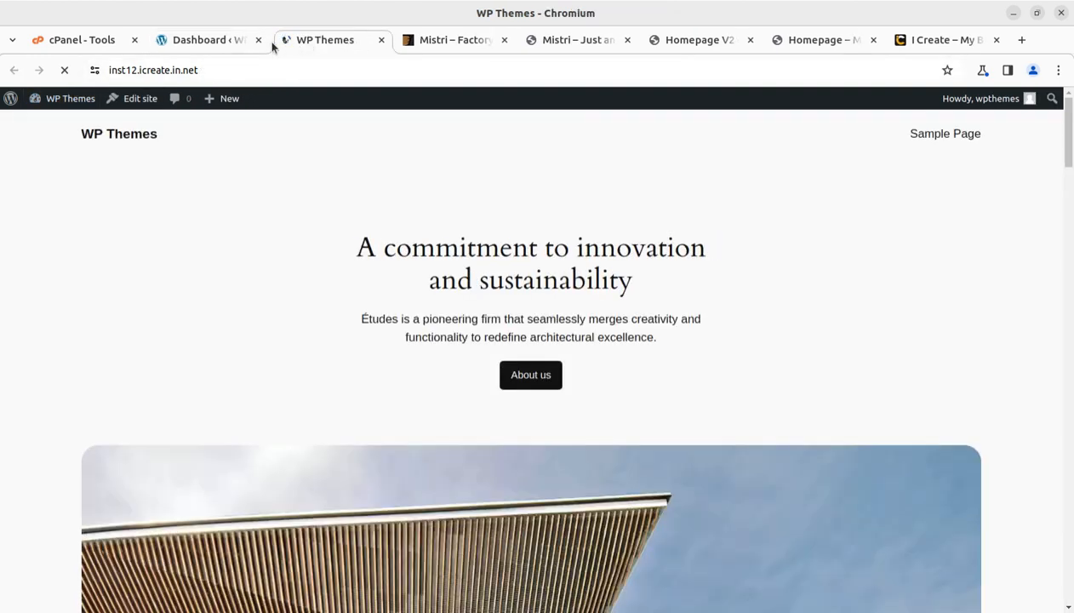
Look over the hosting account's database, domain, metrics and security tools in cPanel
{"action": "left_click", "coordinate": [100, 45]}
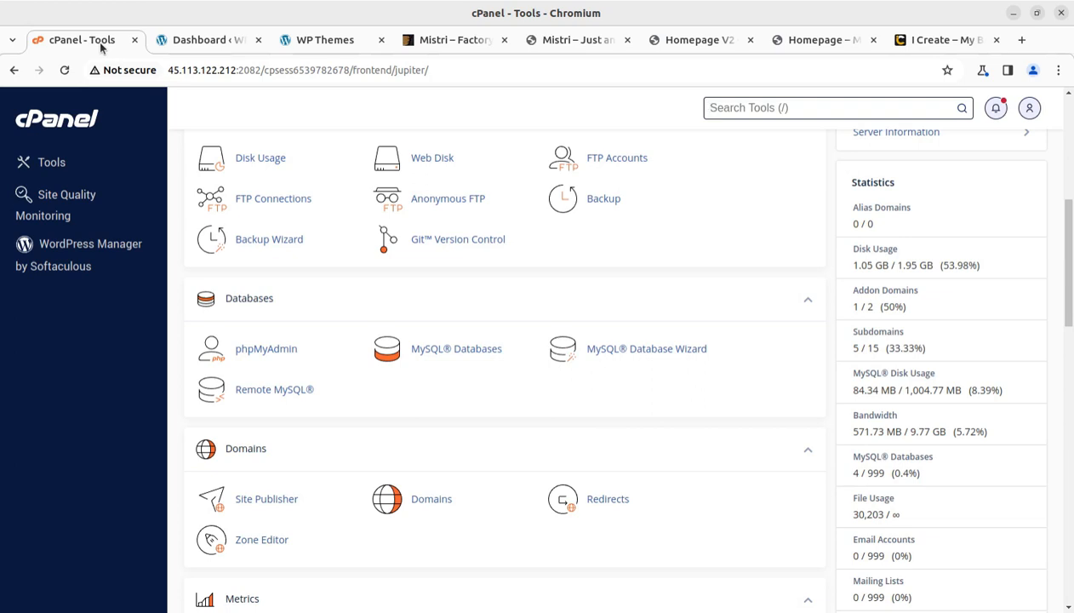
{"action": "scroll", "coordinate": [502, 298], "scroll_direction": "down", "scroll_amount": 4}
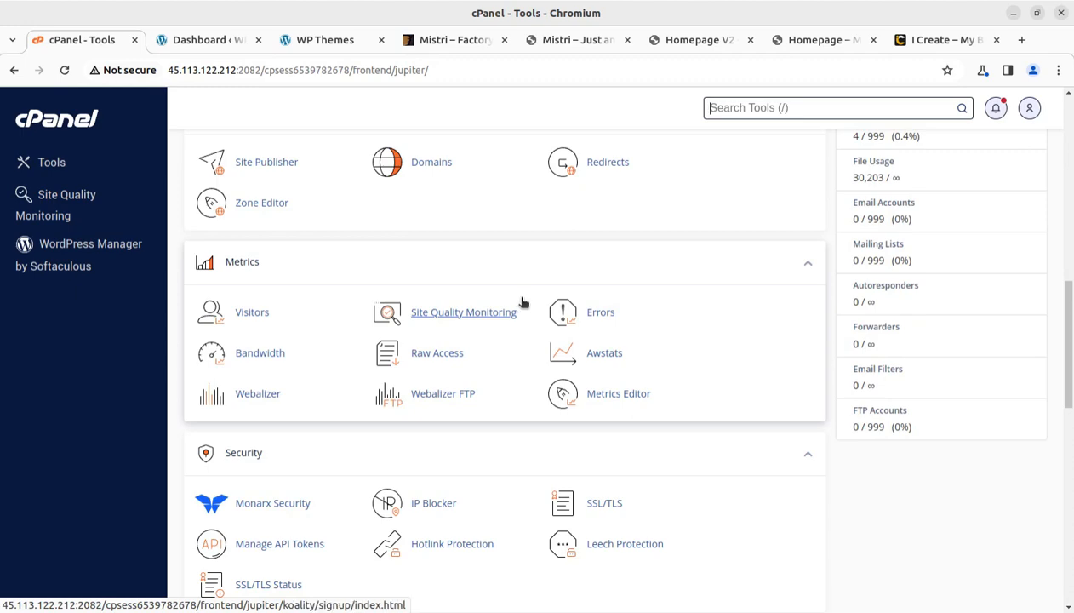
{"action": "left_click", "coordinate": [213, 40]}
Examine the author, publication date and last update date on the Mistri theme's ThemeForest page
{"action": "left_click", "coordinate": [449, 45]}
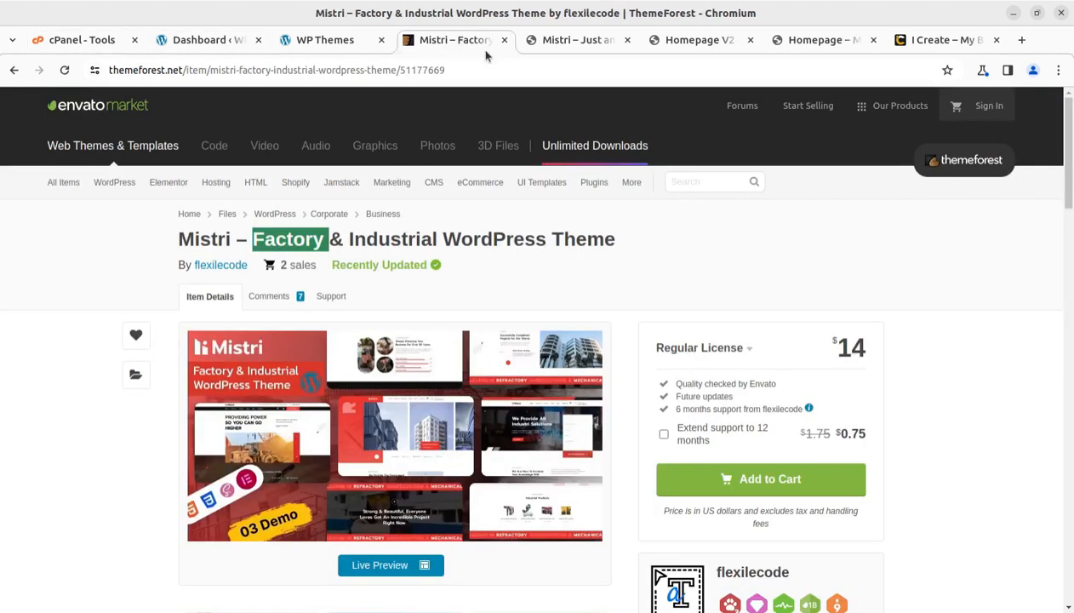
{"action": "left_click", "coordinate": [739, 273]}
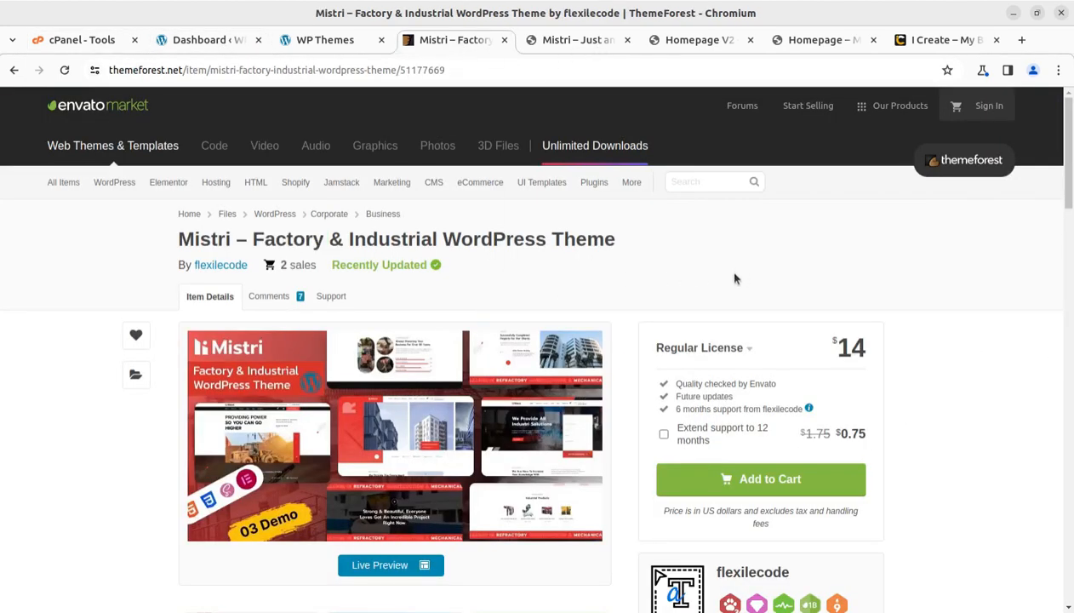
{"action": "scroll", "coordinate": [847, 521], "scroll_direction": "down", "scroll_amount": 4}
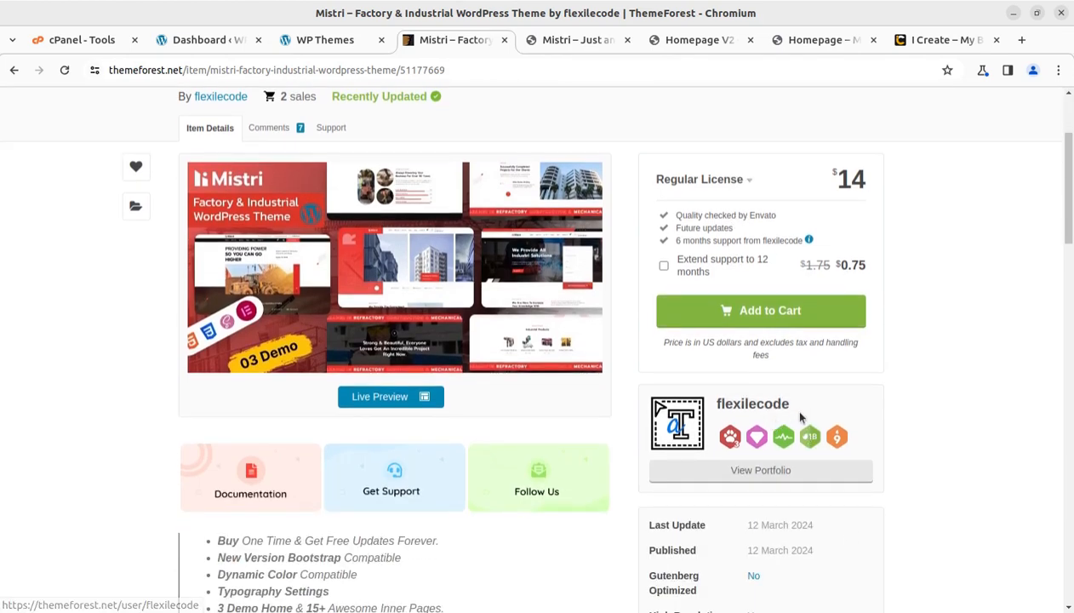
{"action": "left_click_drag", "start_coordinate": [800, 416], "coordinate": [713, 415]}
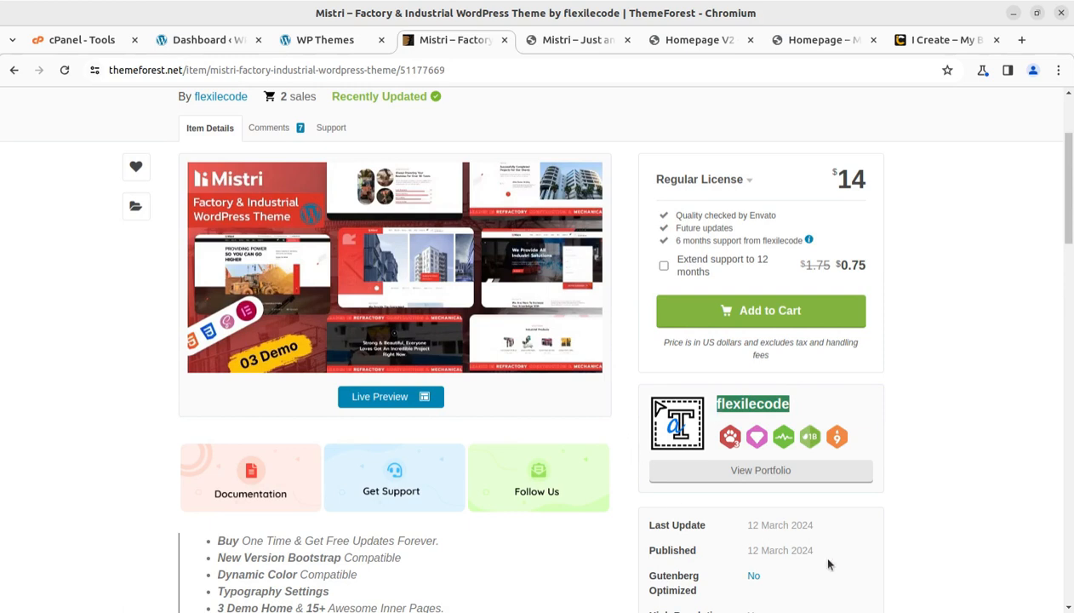
{"action": "left_click_drag", "start_coordinate": [817, 551], "coordinate": [748, 555]}
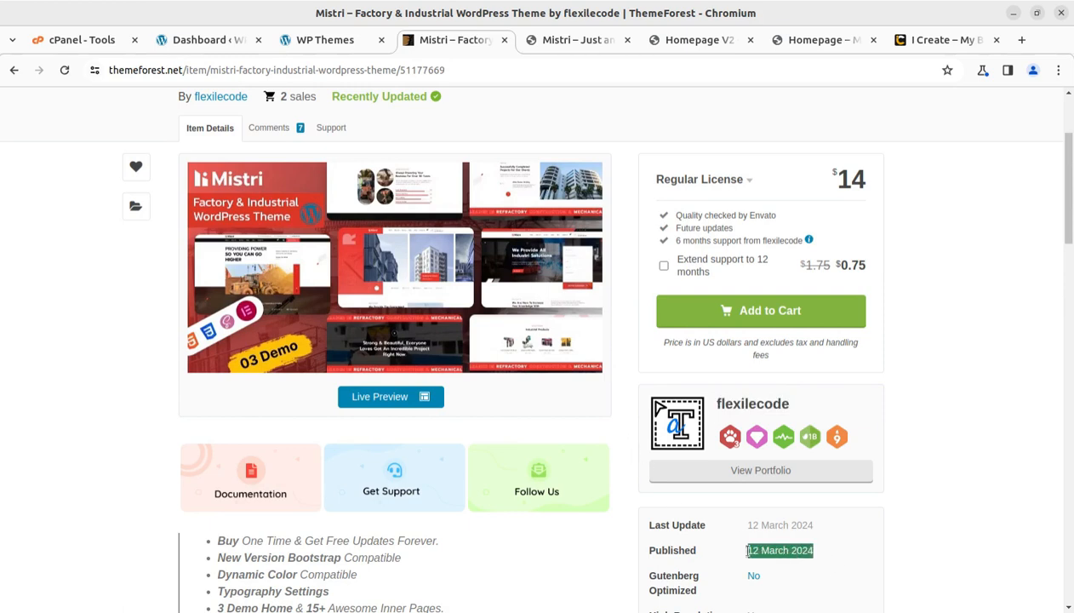
{"action": "left_click_drag", "start_coordinate": [823, 526], "coordinate": [751, 526]}
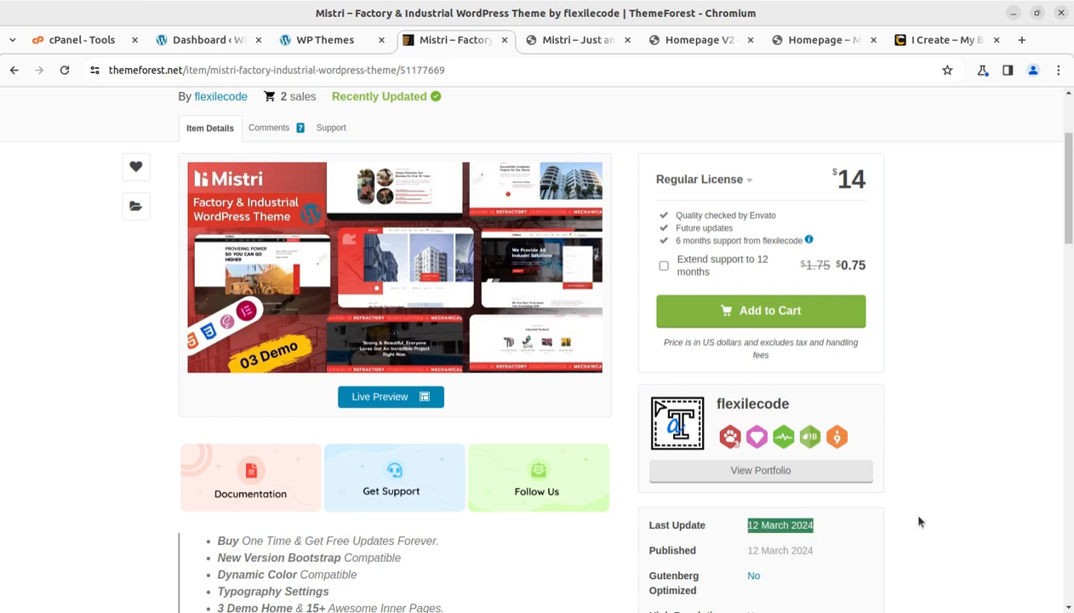
Examine the Mistri theme's price and sales count on its ThemeForest page, and return to the first Mistri demo homepage
{"action": "scroll", "coordinate": [920, 522], "scroll_direction": "up", "scroll_amount": 2}
{"action": "left_click", "coordinate": [870, 270]}
{"action": "left_click_drag", "start_coordinate": [870, 269], "coordinate": [841, 266]}
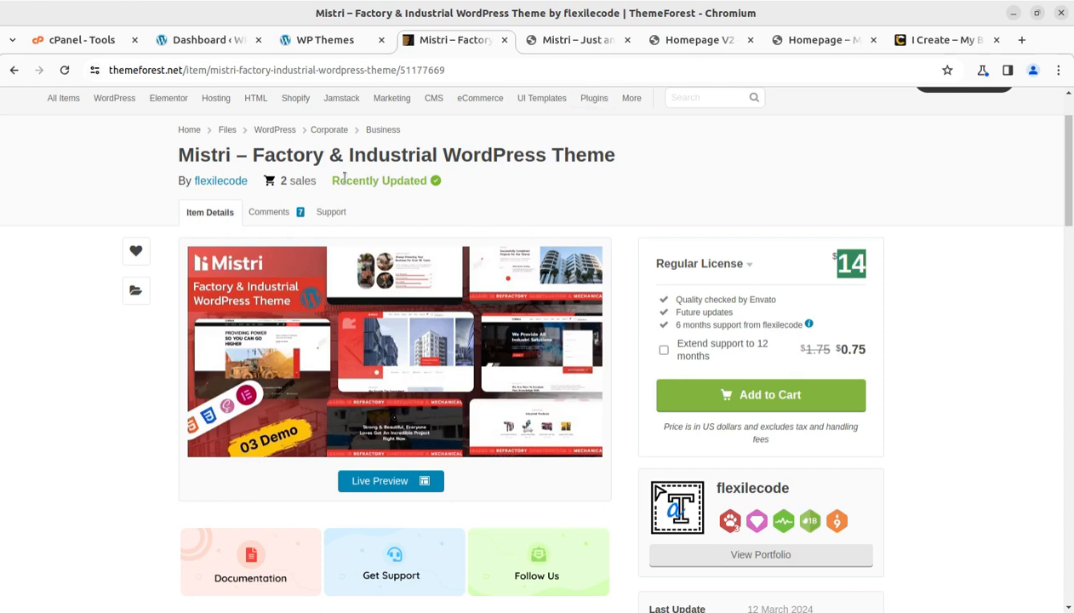
{"action": "double_click", "coordinate": [287, 180]}
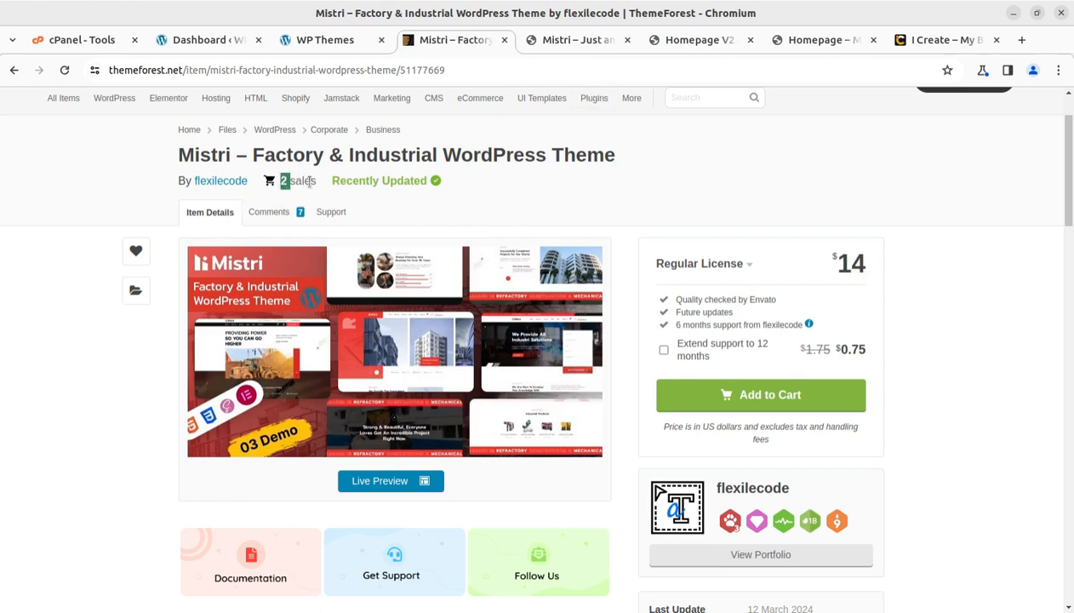
{"action": "left_click", "coordinate": [624, 201]}
{"action": "left_click", "coordinate": [583, 40]}
{"action": "scroll", "coordinate": [718, 362], "scroll_direction": "up", "scroll_amount": 15}
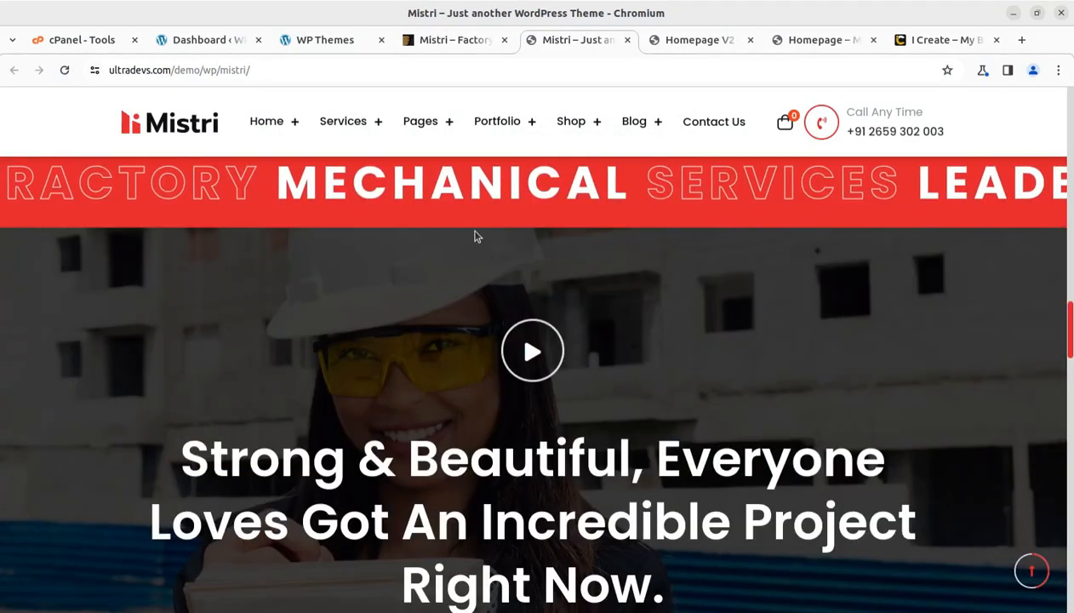
Switch to the file manager and check the Docs folder and mistri-wp.zip in the downloaded mistri_v1.0 folder
{"action": "key", "text": "alt+Tab"}
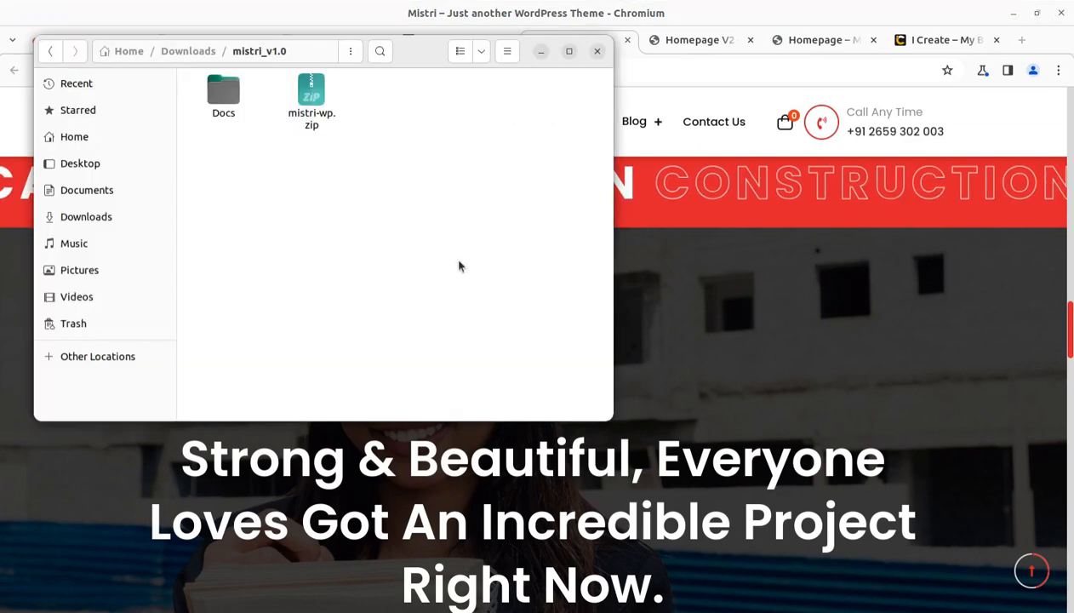
{"action": "left_click", "coordinate": [306, 120]}
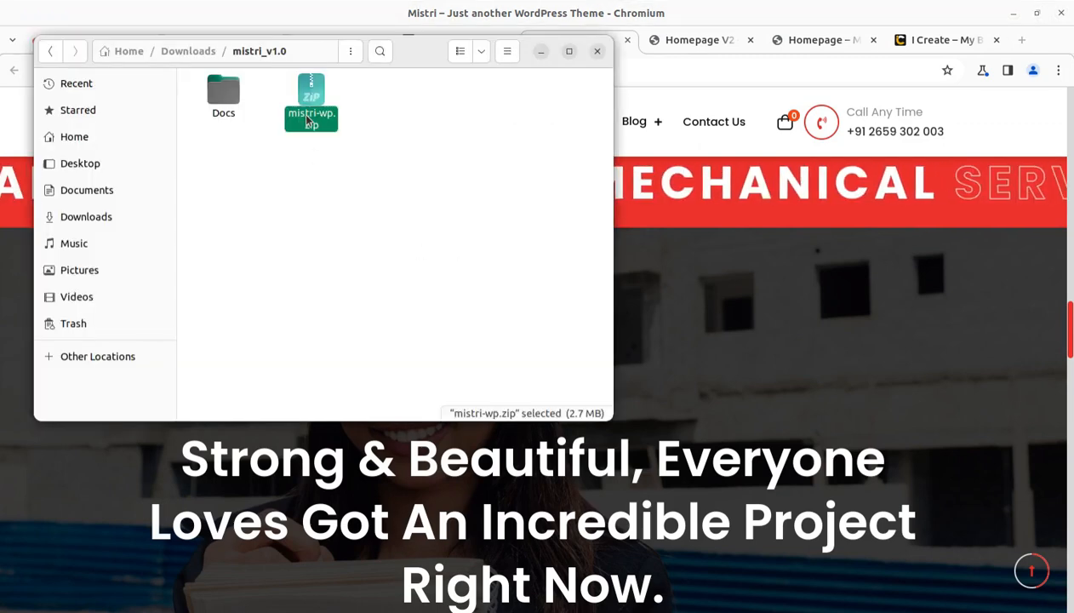
{"action": "left_click", "coordinate": [226, 101]}
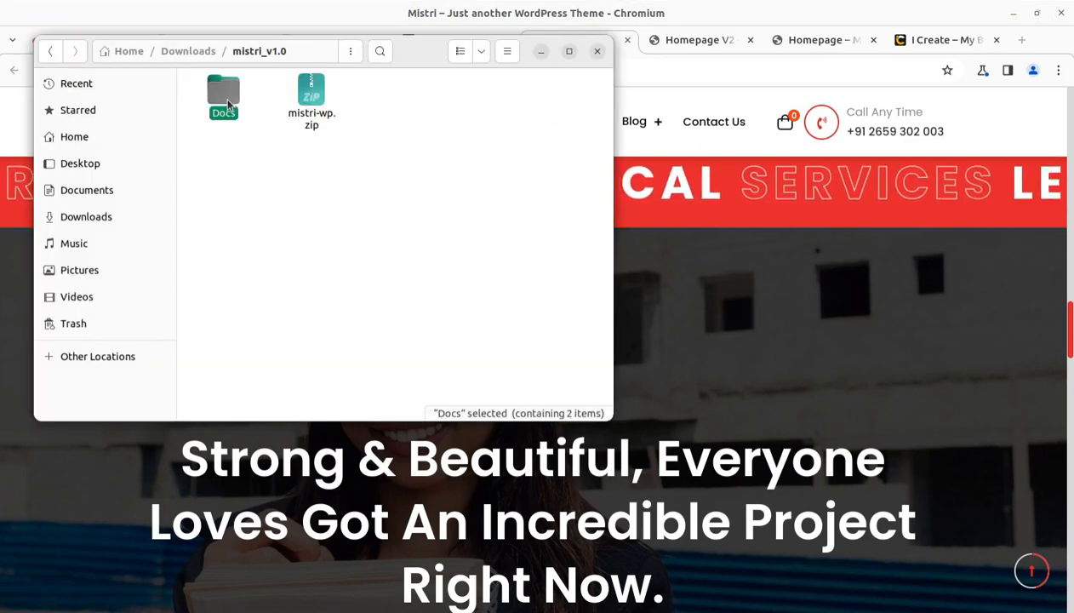
{"action": "left_click", "coordinate": [310, 95]}
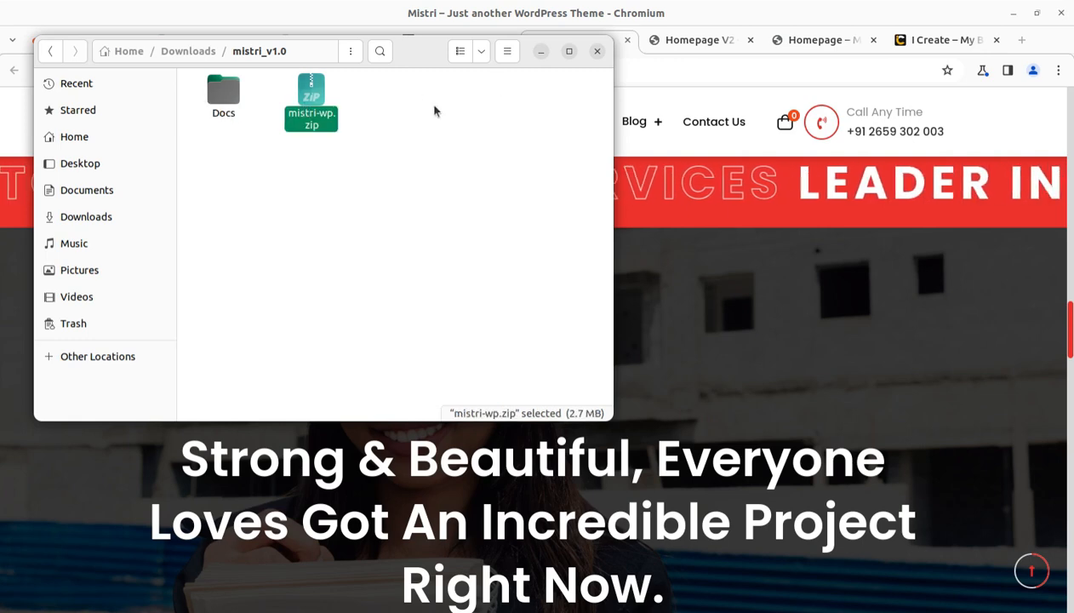
{"action": "left_click", "coordinate": [542, 52]}
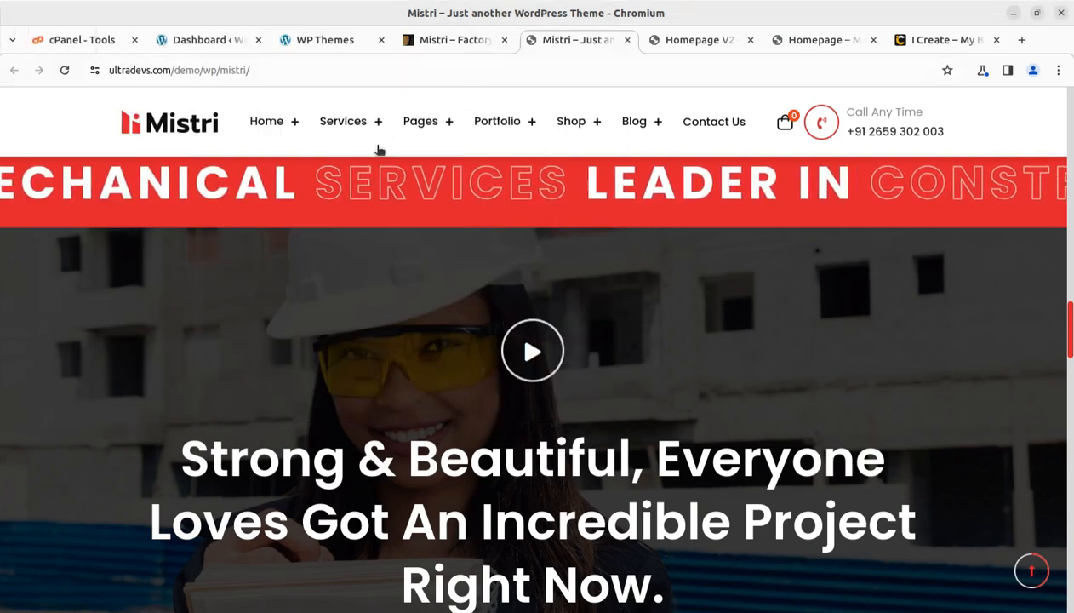
Upload mistri-wp.zip from the mistri_v1.0 folder as a new theme in the WordPress dashboard and install it
{"action": "left_click", "coordinate": [201, 42]}
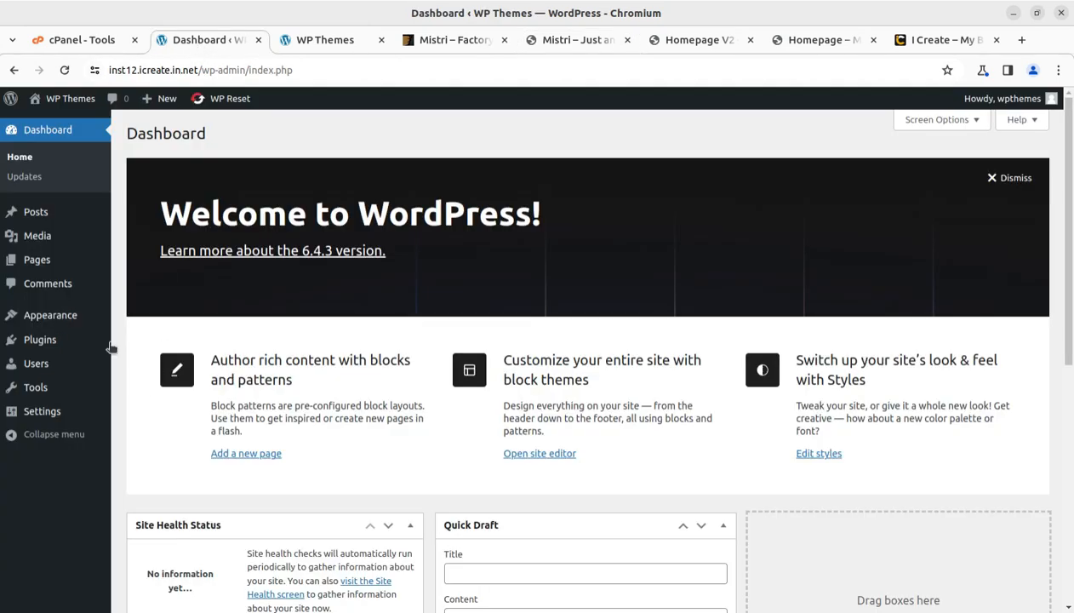
{"action": "mouse_move", "coordinate": [63, 320]}
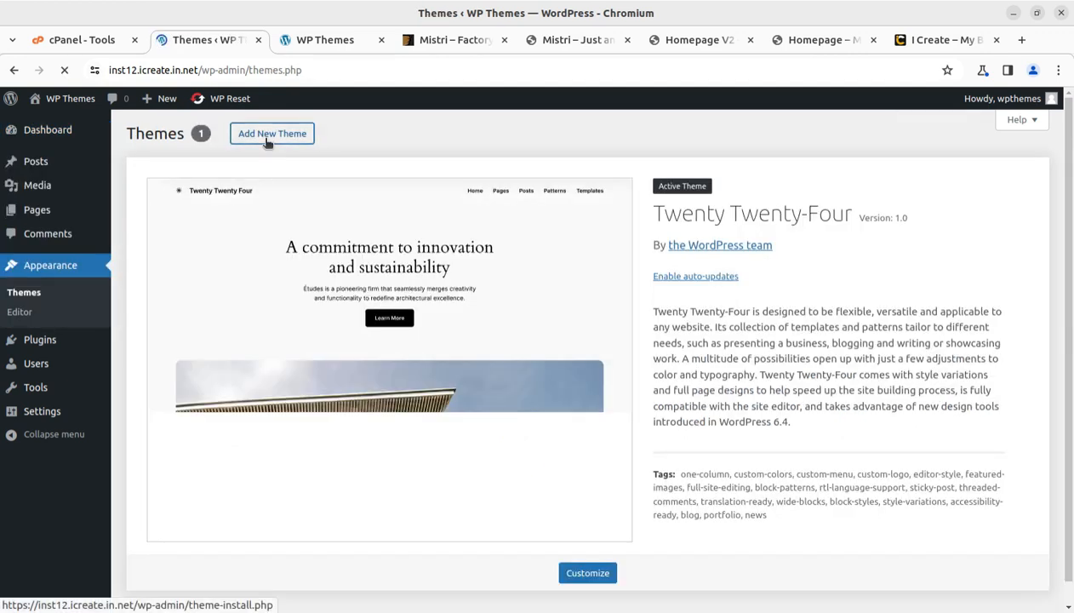
{"action": "left_click", "coordinate": [267, 143]}
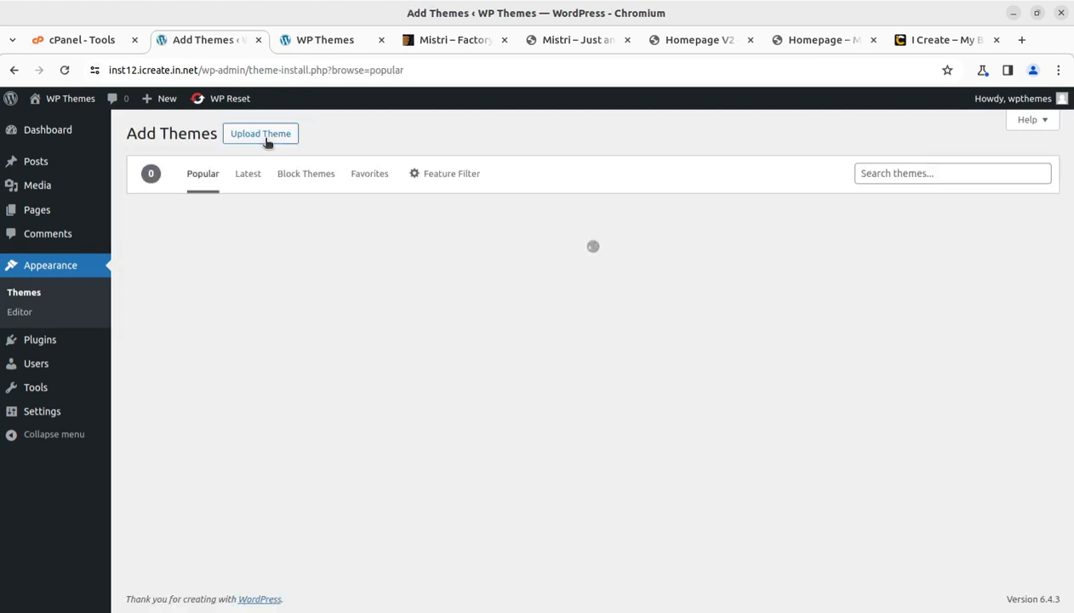
{"action": "left_click", "coordinate": [266, 139]}
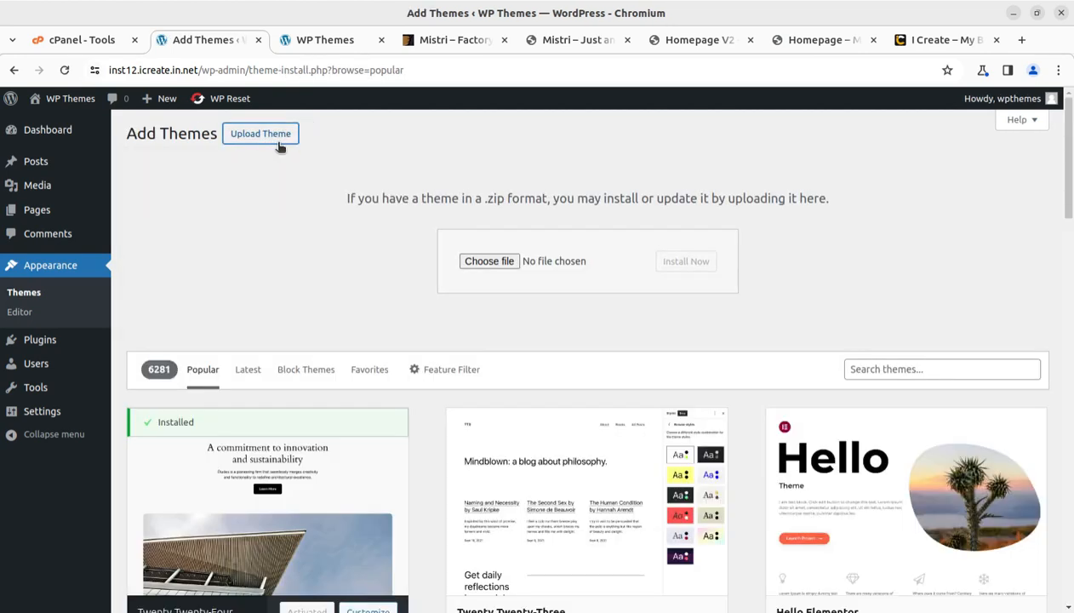
{"action": "left_click", "coordinate": [488, 260]}
{"action": "left_click", "coordinate": [412, 205]}
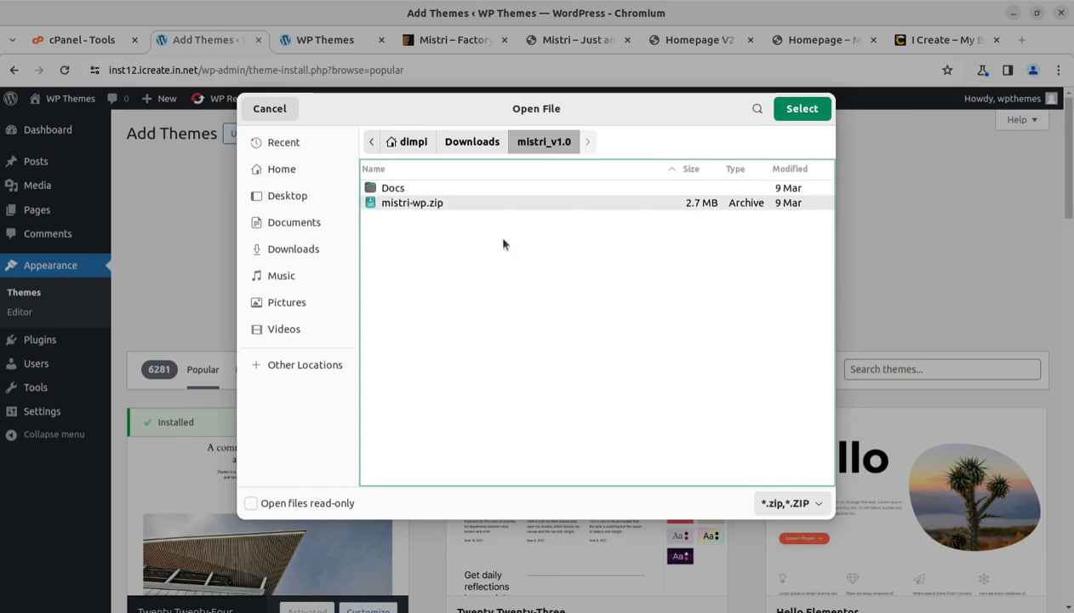
{"action": "left_click", "coordinate": [803, 109]}
{"action": "left_click", "coordinate": [685, 264]}
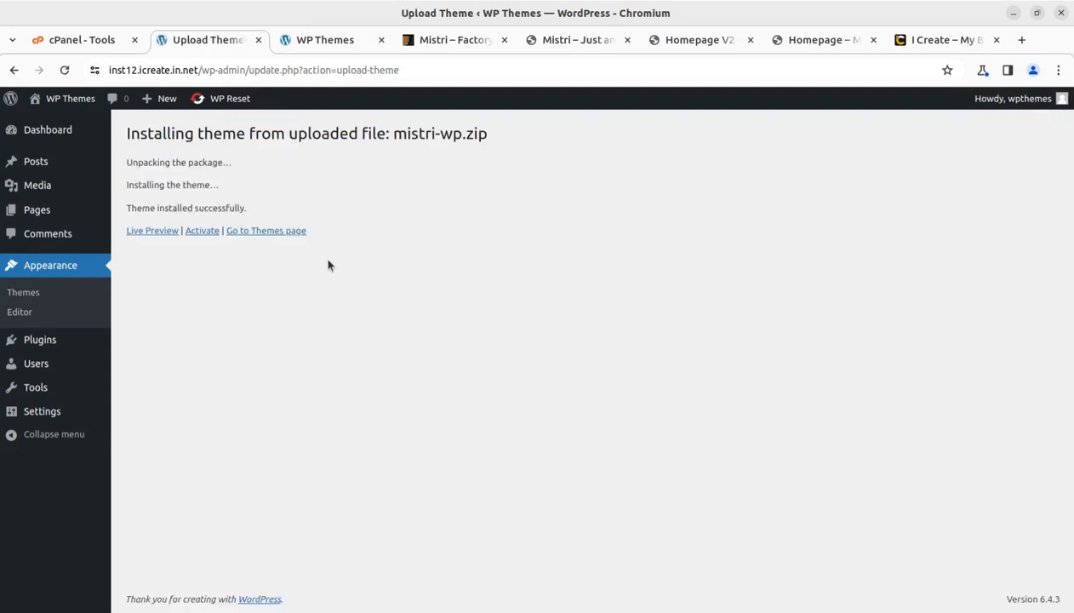
Activate the Mistri WP theme from its details among the installed themes and open its required plugins installer
{"action": "left_click", "coordinate": [259, 237]}
{"action": "left_click", "coordinate": [253, 227]}
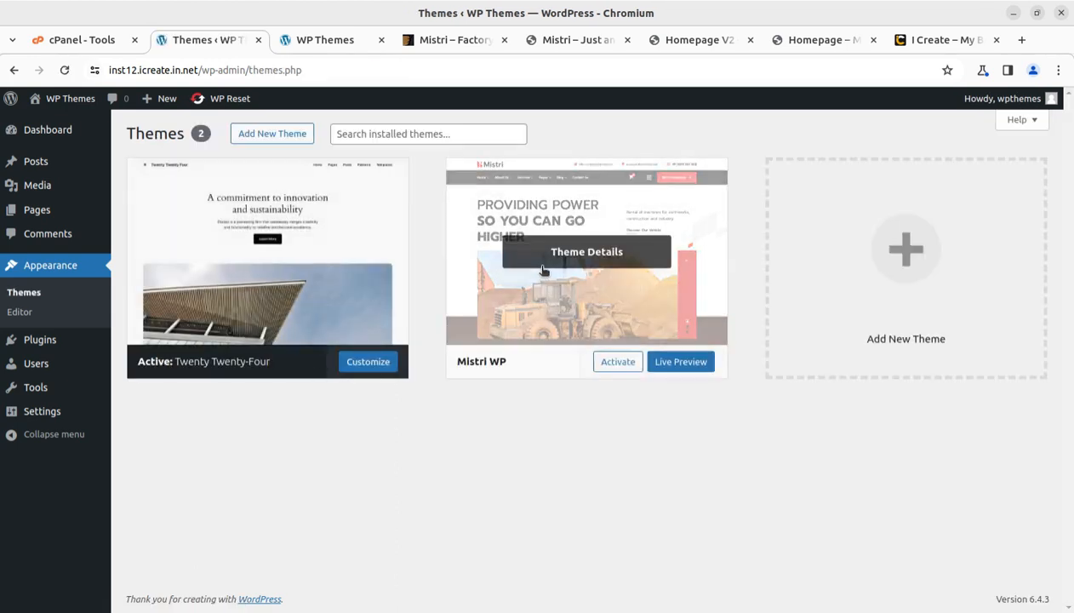
{"action": "left_click", "coordinate": [543, 270]}
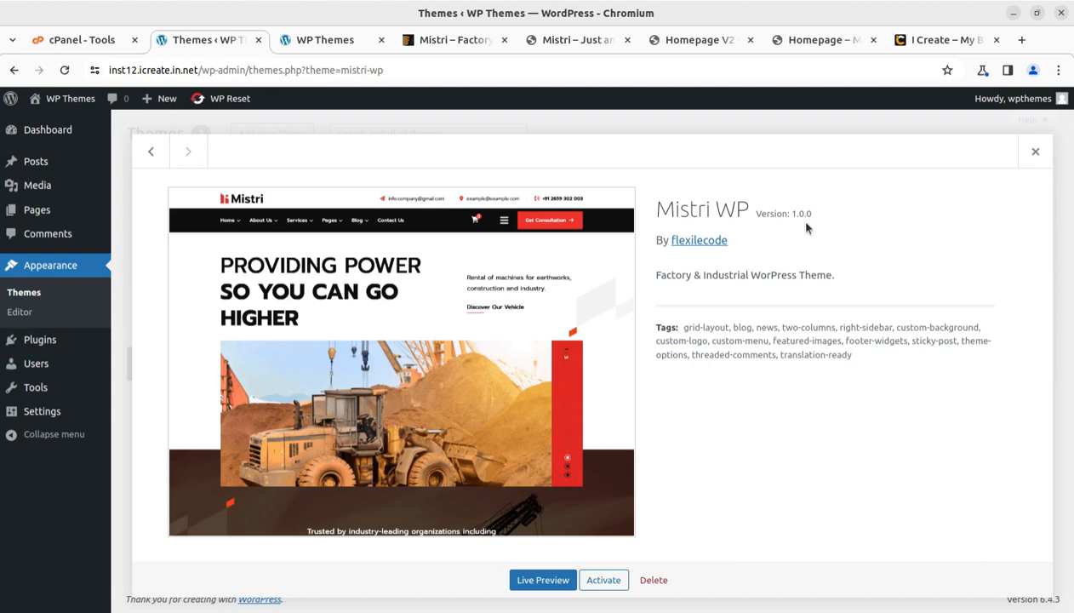
{"action": "left_click", "coordinate": [596, 581]}
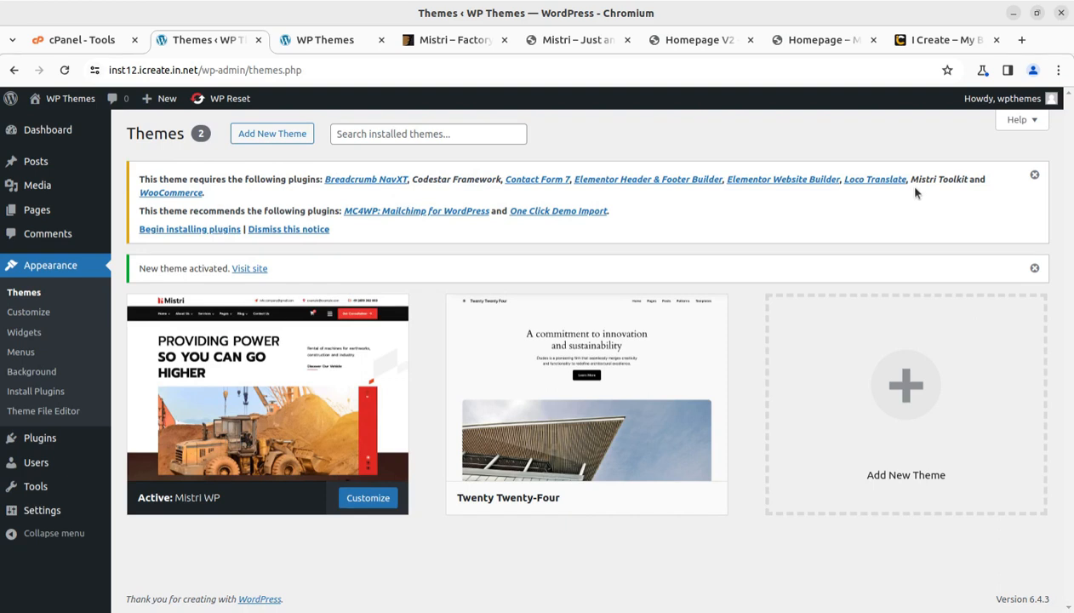
{"action": "left_click", "coordinate": [177, 230]}
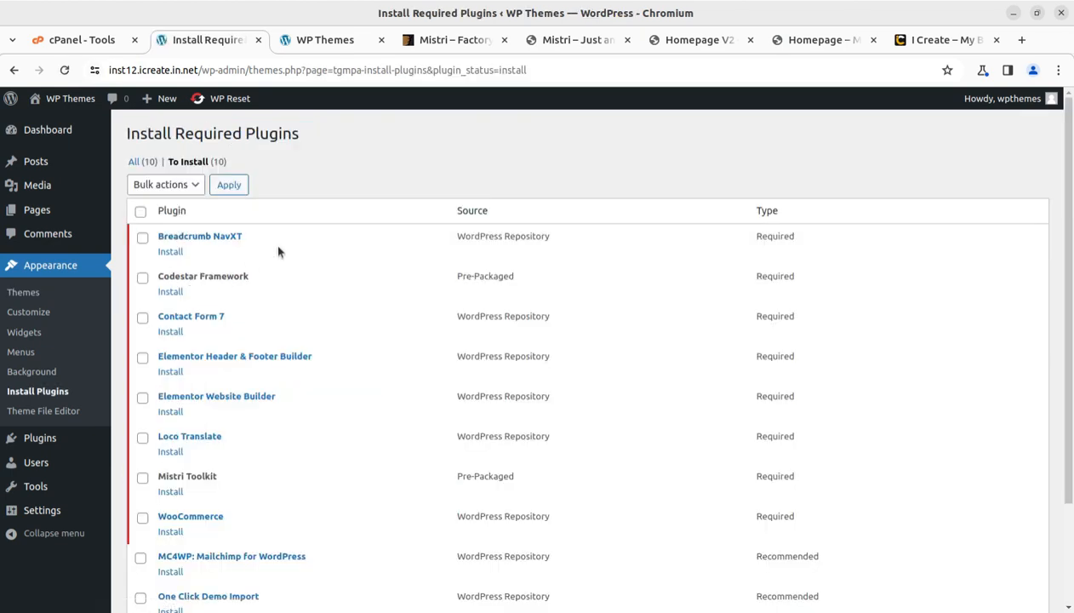
Review the required and recommended plugins listed for the Mistri theme, from Breadcrumb NavXT to One Click Demo Import
{"action": "scroll", "coordinate": [384, 348], "scroll_direction": "down", "scroll_amount": 3}
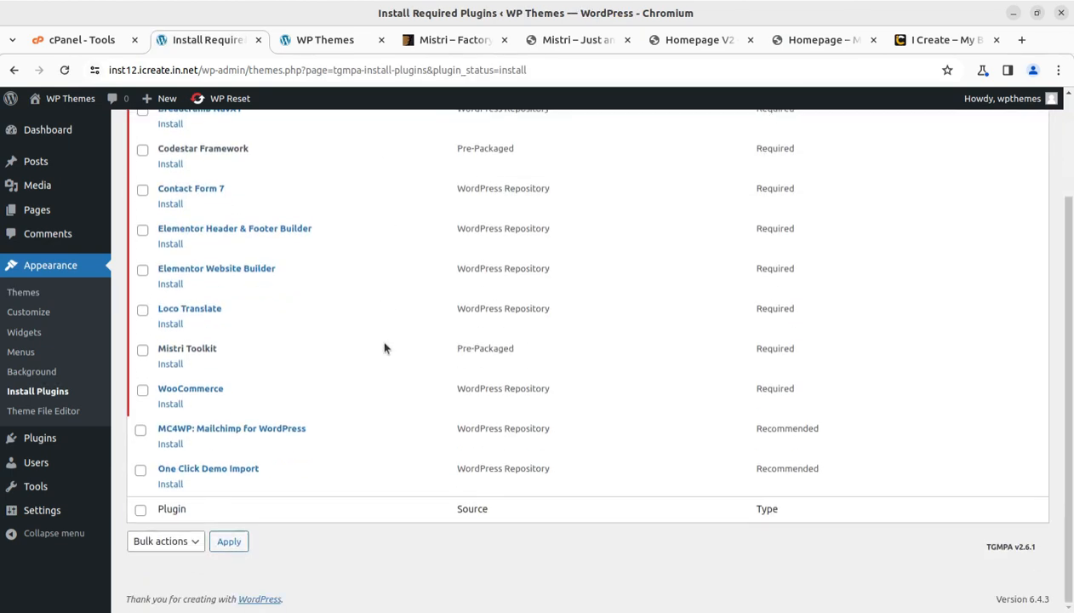
{"action": "scroll", "coordinate": [383, 347], "scroll_direction": "up", "scroll_amount": 3}
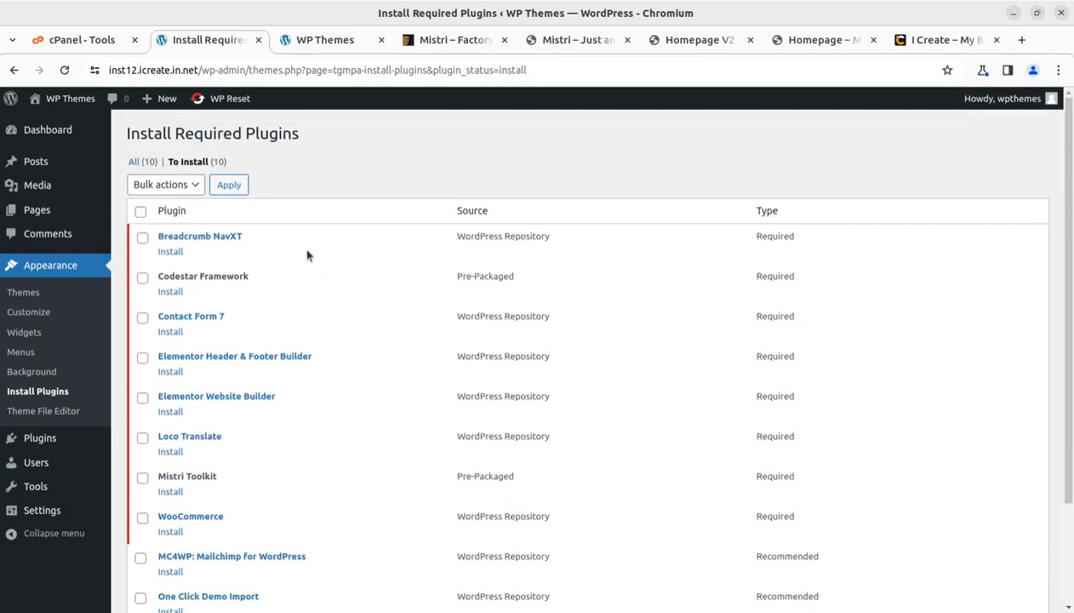
{"action": "left_click_drag", "start_coordinate": [307, 255], "coordinate": [157, 236]}
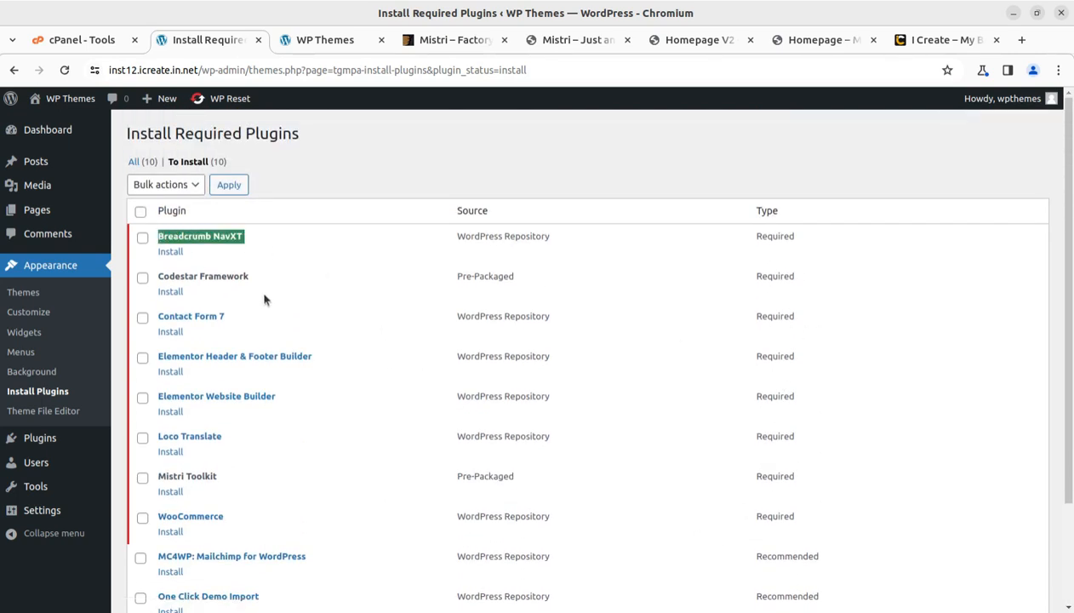
{"action": "left_click_drag", "start_coordinate": [254, 281], "coordinate": [159, 276]}
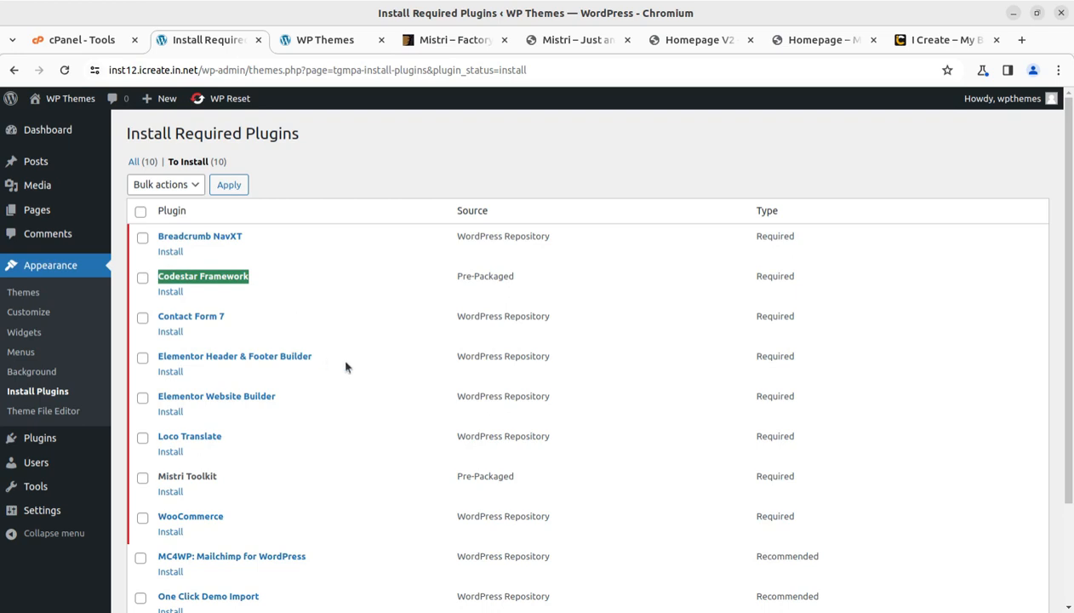
{"action": "left_click_drag", "start_coordinate": [328, 361], "coordinate": [156, 362]}
{"action": "left_click_drag", "start_coordinate": [305, 400], "coordinate": [156, 393]}
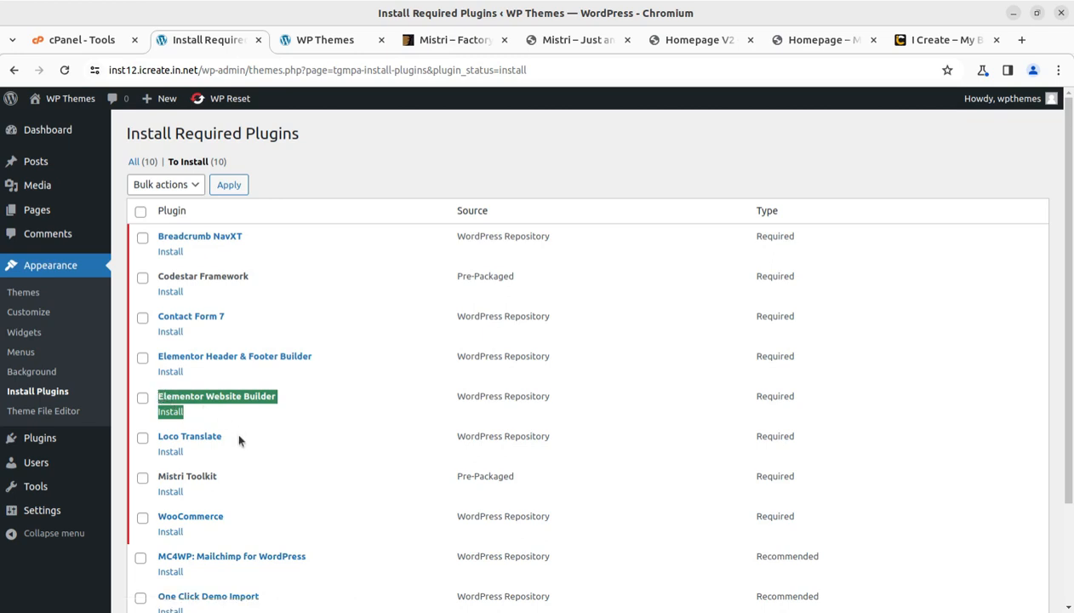
{"action": "left_click_drag", "start_coordinate": [240, 437], "coordinate": [154, 438]}
{"action": "scroll", "coordinate": [235, 409], "scroll_direction": "down", "scroll_amount": 2}
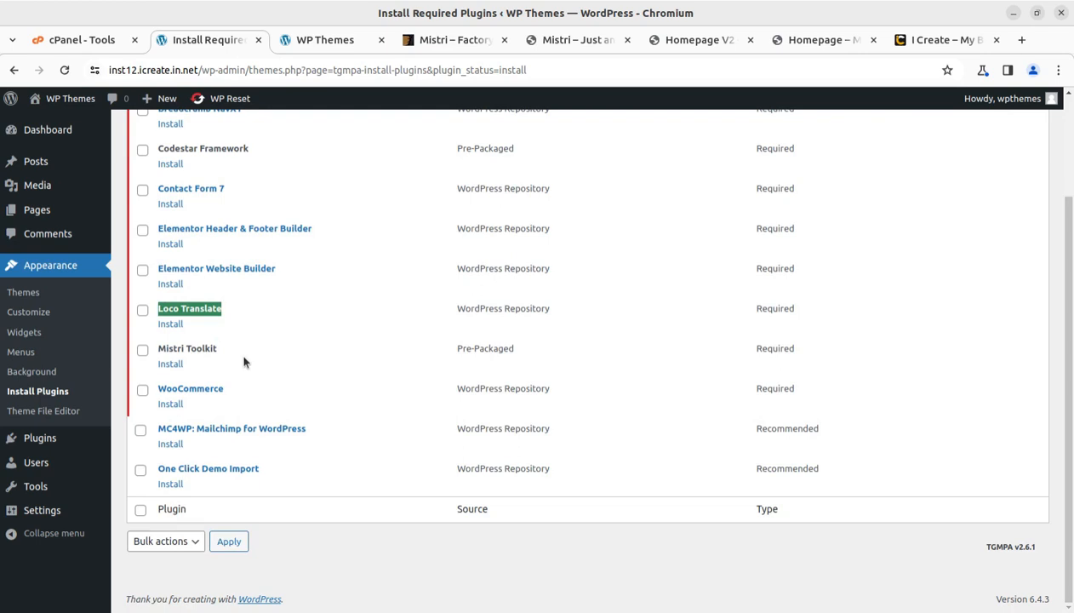
{"action": "left_click_drag", "start_coordinate": [231, 397], "coordinate": [152, 389]}
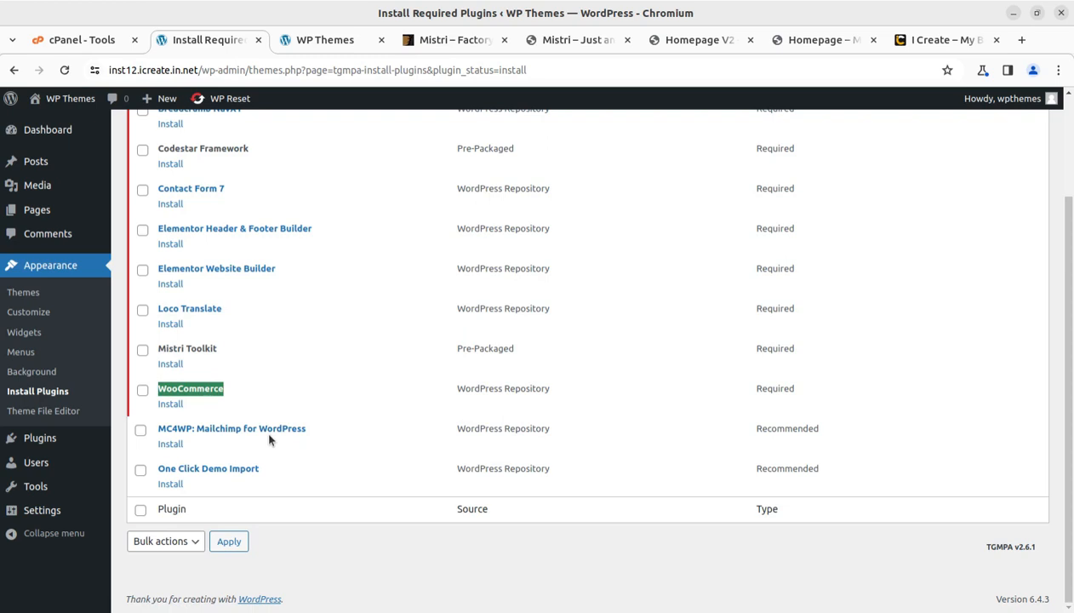
{"action": "scroll", "coordinate": [256, 272], "scroll_direction": "up", "scroll_amount": 3}
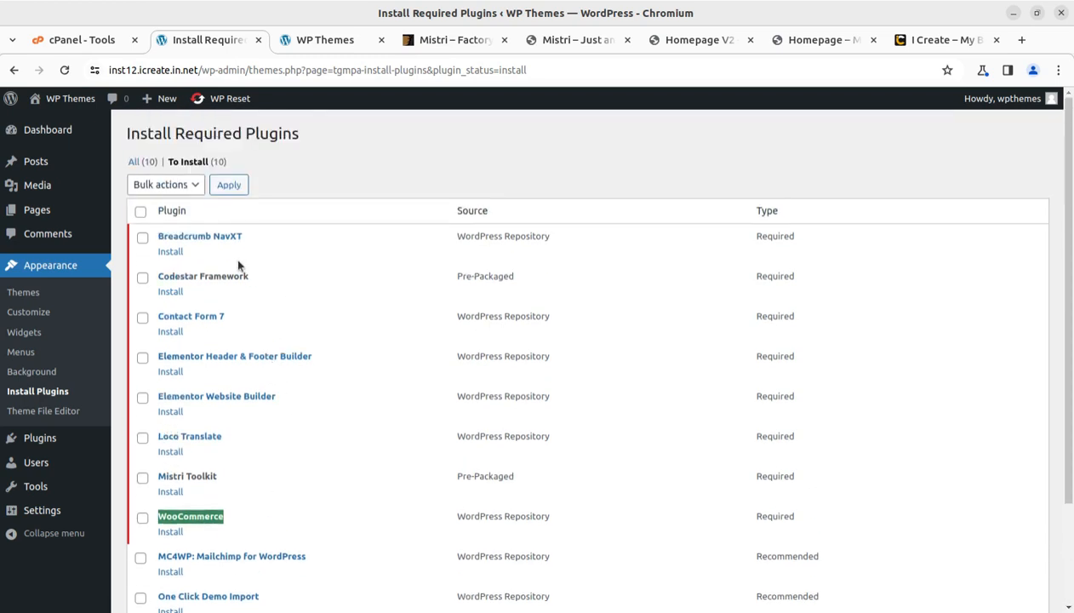
Bulk install all the plugins listed as required or recommended for the Mistri theme
{"action": "left_click", "coordinate": [140, 212]}
{"action": "left_click", "coordinate": [164, 185]}
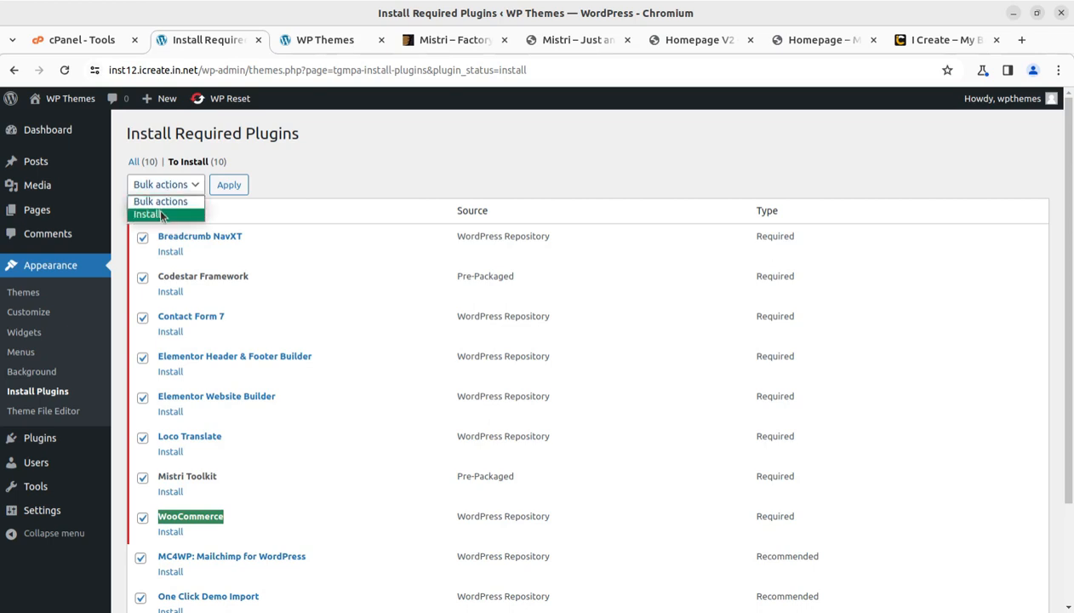
{"action": "left_click", "coordinate": [162, 214]}
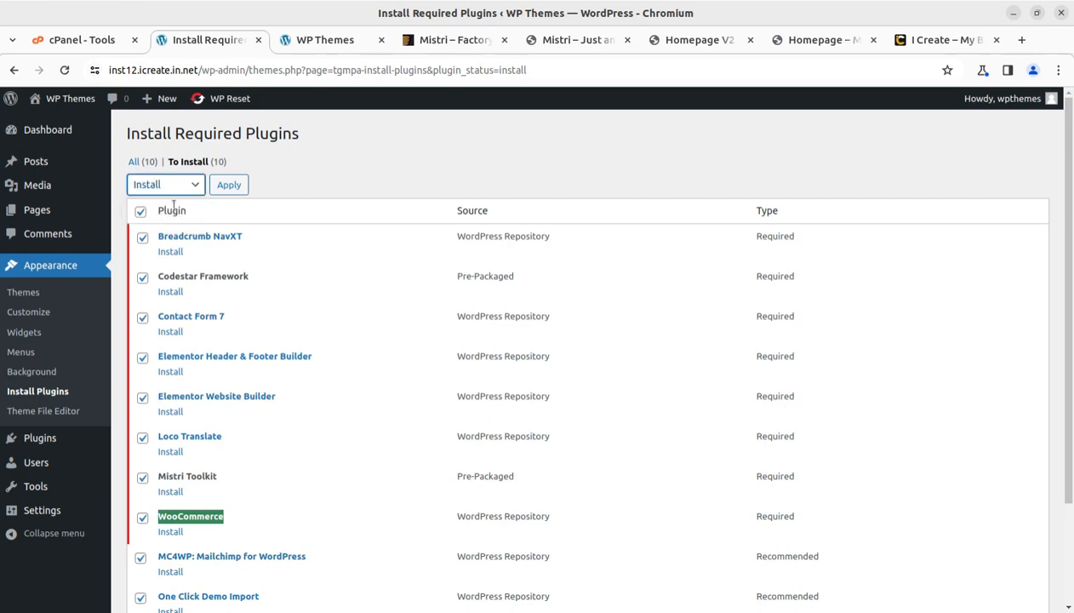
{"action": "left_click", "coordinate": [229, 186]}
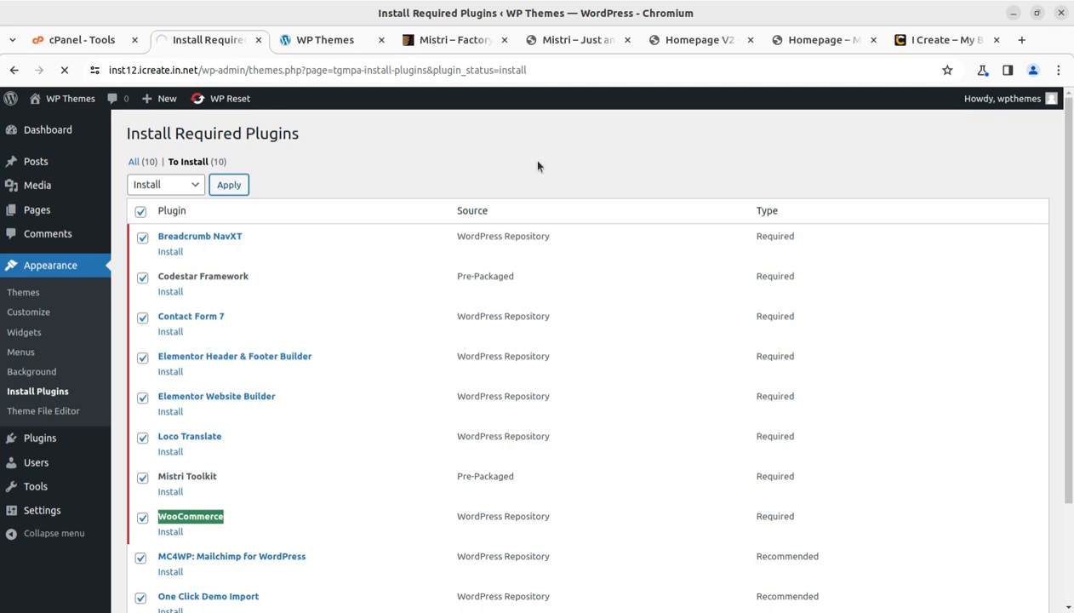
View the hosting account's cPanel Tools page and return to the WordPress plugin installation page
{"action": "left_click", "coordinate": [60, 41]}
{"action": "scroll", "coordinate": [513, 332], "scroll_direction": "up", "scroll_amount": 10}
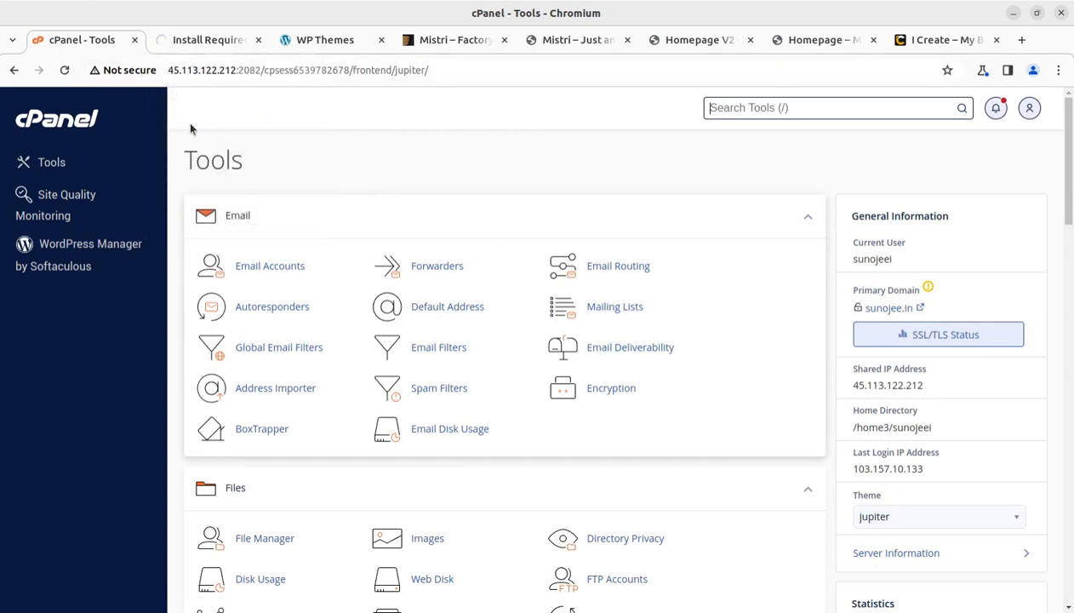
{"action": "left_click", "coordinate": [189, 47]}
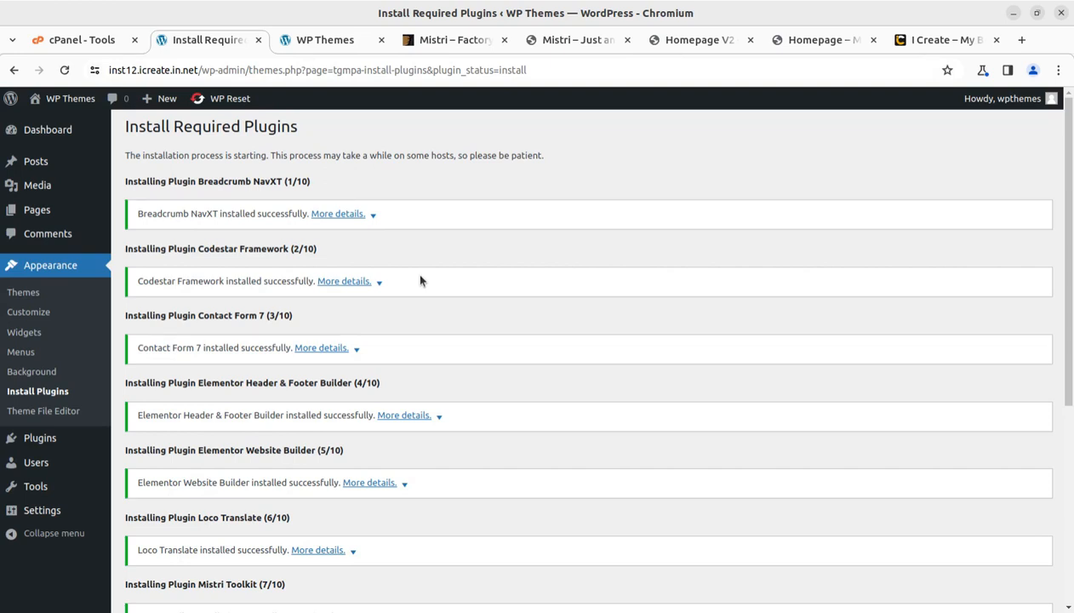
Review the installation report for each of the Mistri theme's plugins from beginning to end
{"action": "scroll", "coordinate": [430, 370], "scroll_direction": "down", "scroll_amount": 4}
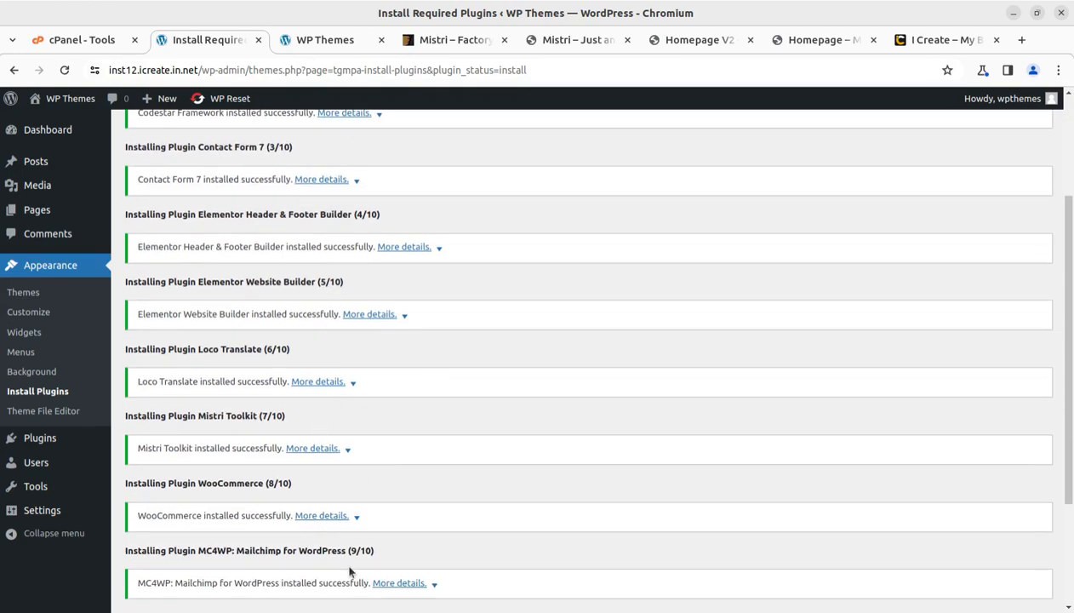
{"action": "scroll", "coordinate": [349, 571], "scroll_direction": "down", "scroll_amount": 3}
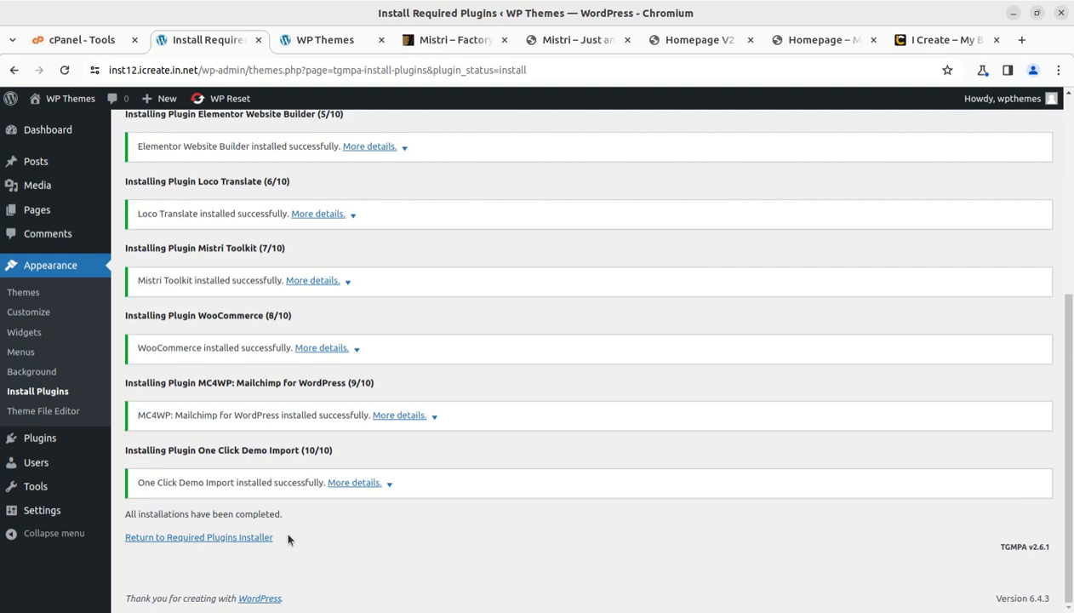
{"action": "scroll", "coordinate": [288, 538], "scroll_direction": "up", "scroll_amount": 5}
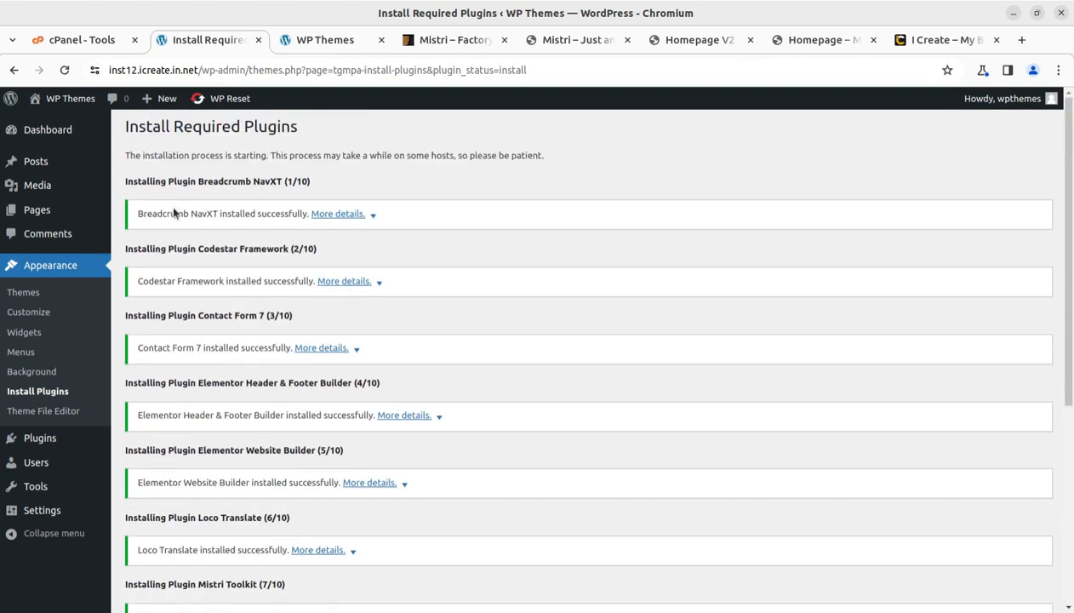
{"action": "scroll", "coordinate": [247, 290], "scroll_direction": "down", "scroll_amount": 5}
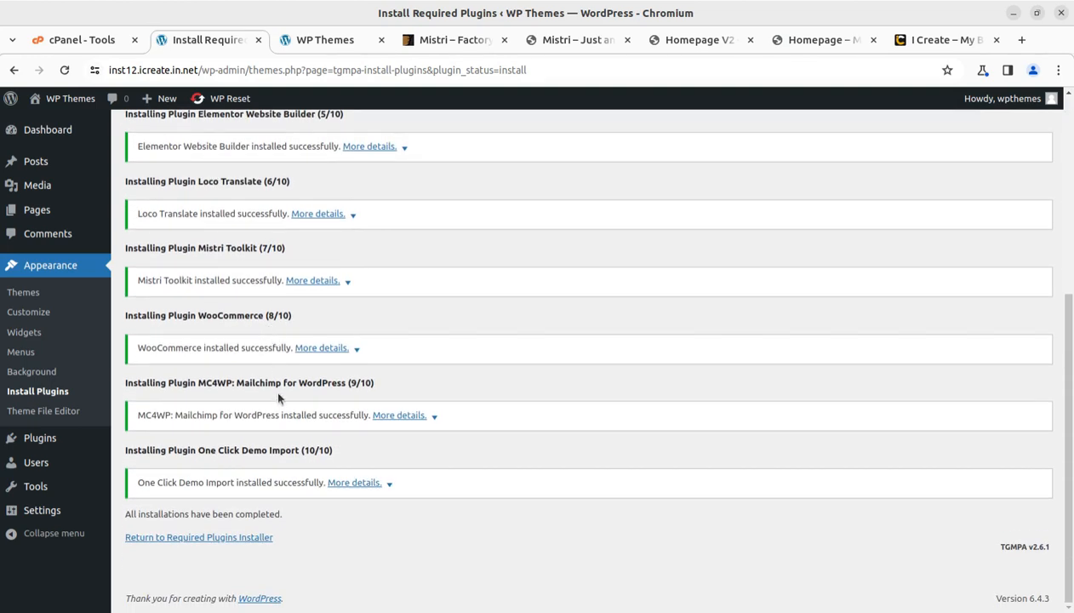
Return to the required plugins installer and bulk activate all the installed plugins
{"action": "left_click", "coordinate": [206, 538]}
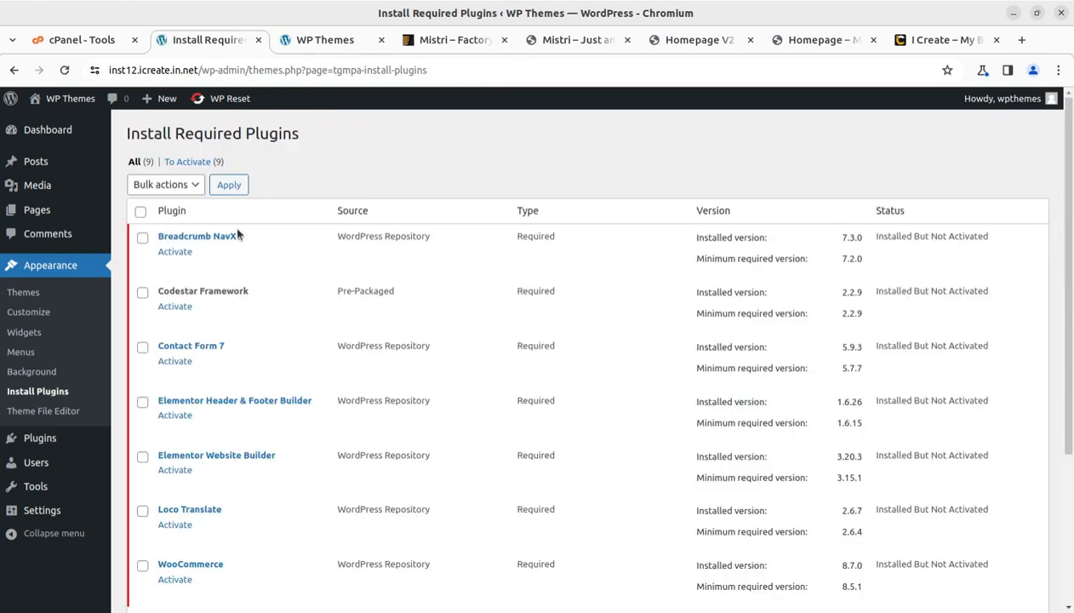
{"action": "left_click", "coordinate": [140, 212]}
{"action": "left_click", "coordinate": [168, 185]}
{"action": "left_click", "coordinate": [171, 244]}
{"action": "left_click", "coordinate": [229, 185]}
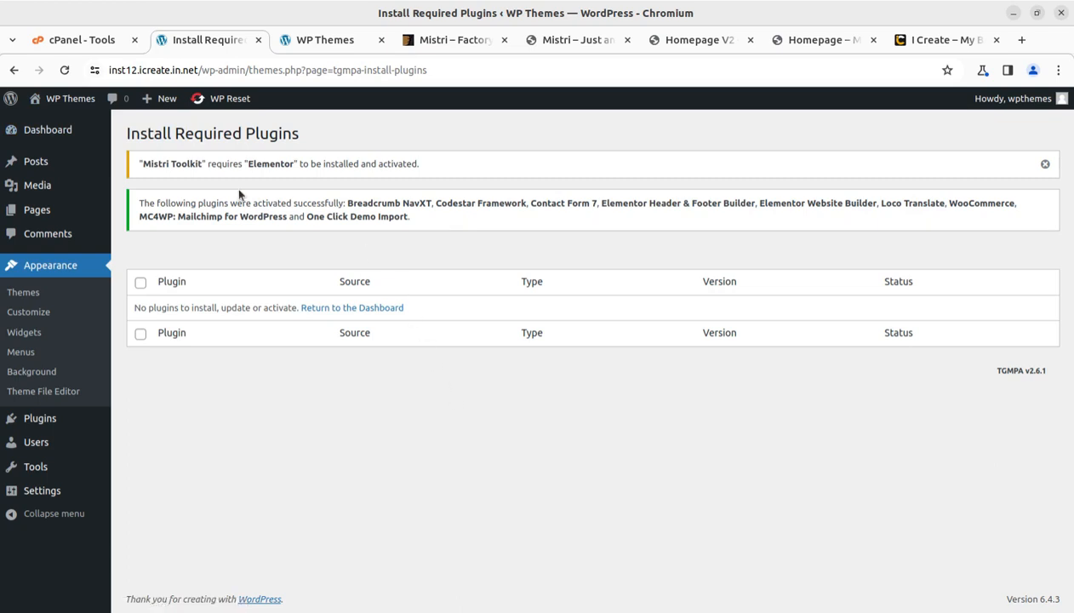
Open the WordPress dashboard, closing Elementor's onboarding and dismissing the notice about outdated WooCommerce template files
{"action": "left_click", "coordinate": [51, 133]}
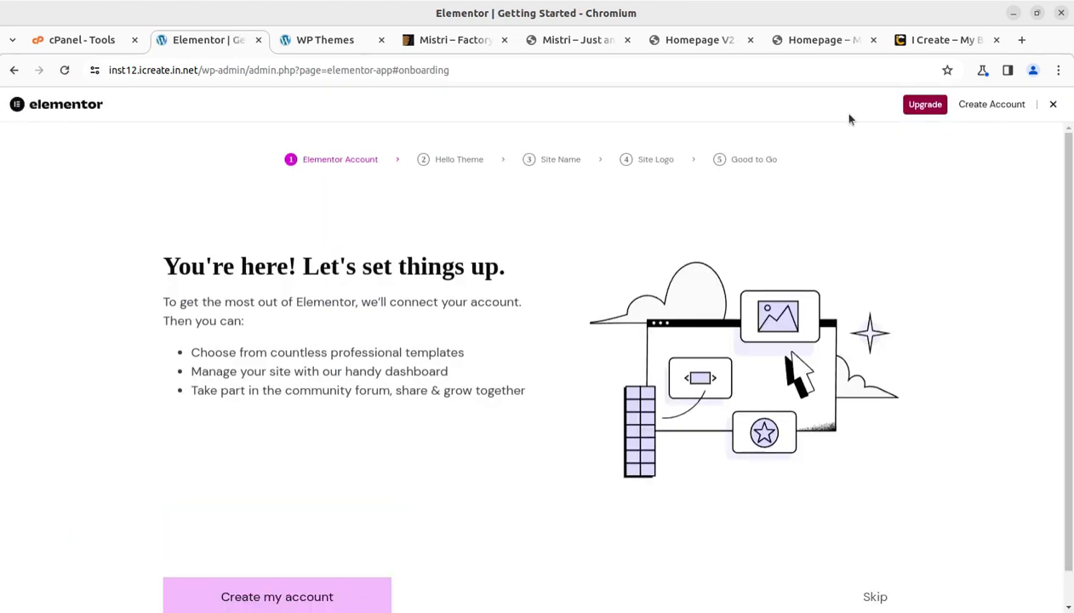
{"action": "left_click", "coordinate": [1053, 105]}
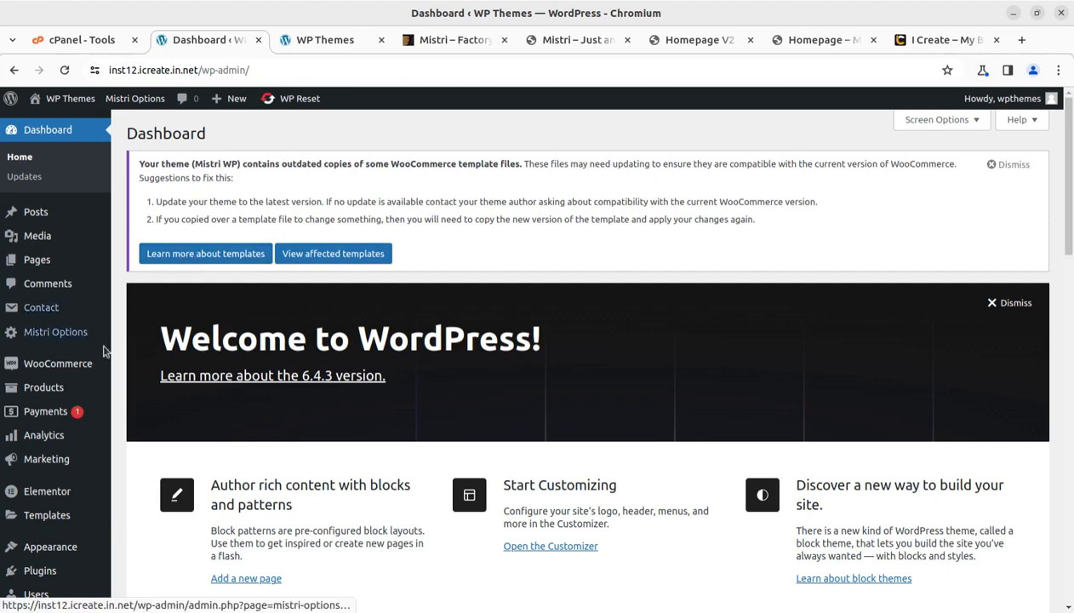
{"action": "left_click", "coordinate": [993, 168]}
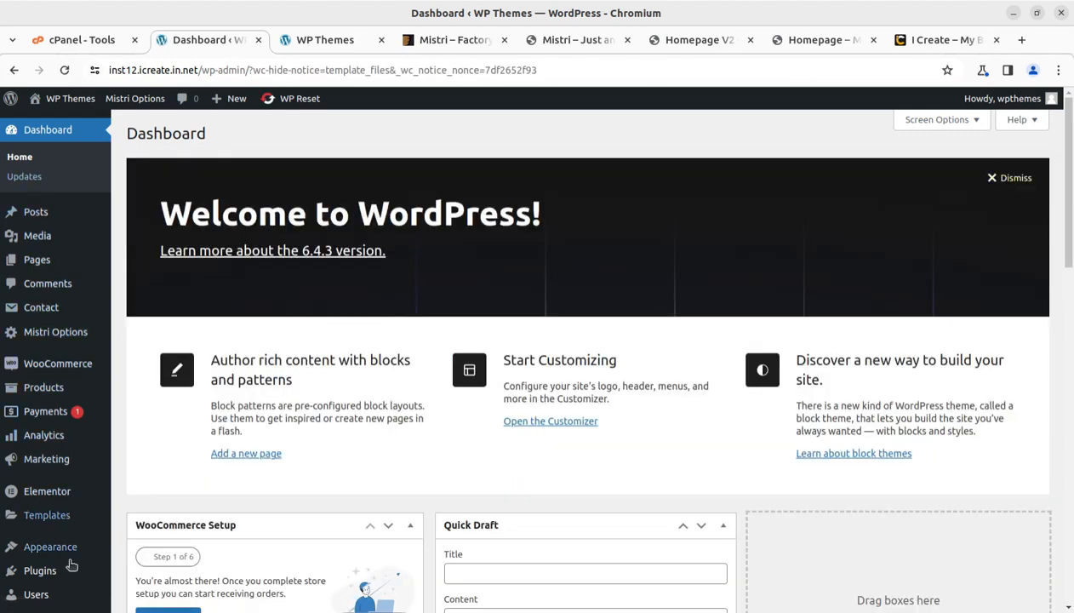
Look over the WordPress admin sections, and reload the site's front page to examine its current layout
{"action": "scroll", "coordinate": [71, 553], "scroll_direction": "down", "scroll_amount": 4}
{"action": "mouse_move", "coordinate": [83, 515]}
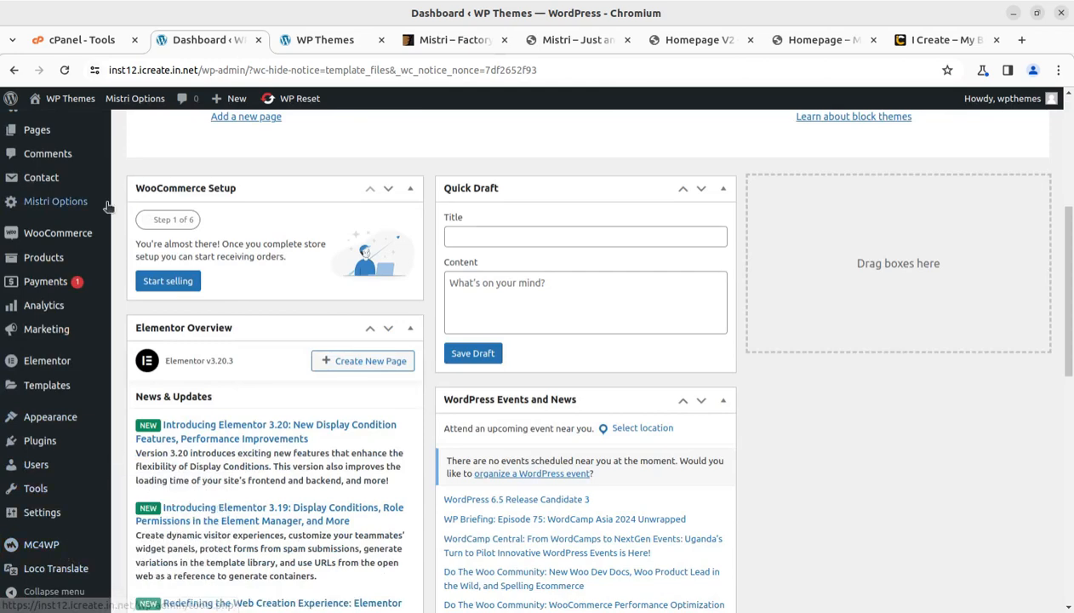
{"action": "scroll", "coordinate": [108, 204], "scroll_direction": "up", "scroll_amount": 5}
{"action": "left_click", "coordinate": [317, 40]}
{"action": "left_click", "coordinate": [64, 70]}
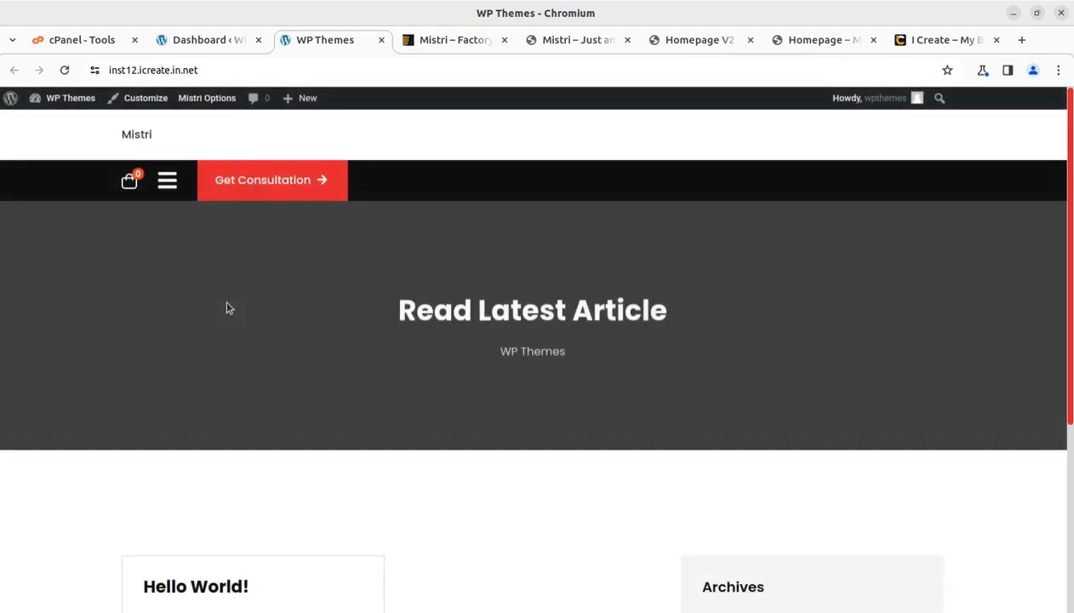
{"action": "scroll", "coordinate": [292, 308], "scroll_direction": "down", "scroll_amount": 3}
{"action": "scroll", "coordinate": [290, 311], "scroll_direction": "up", "scroll_amount": 3}
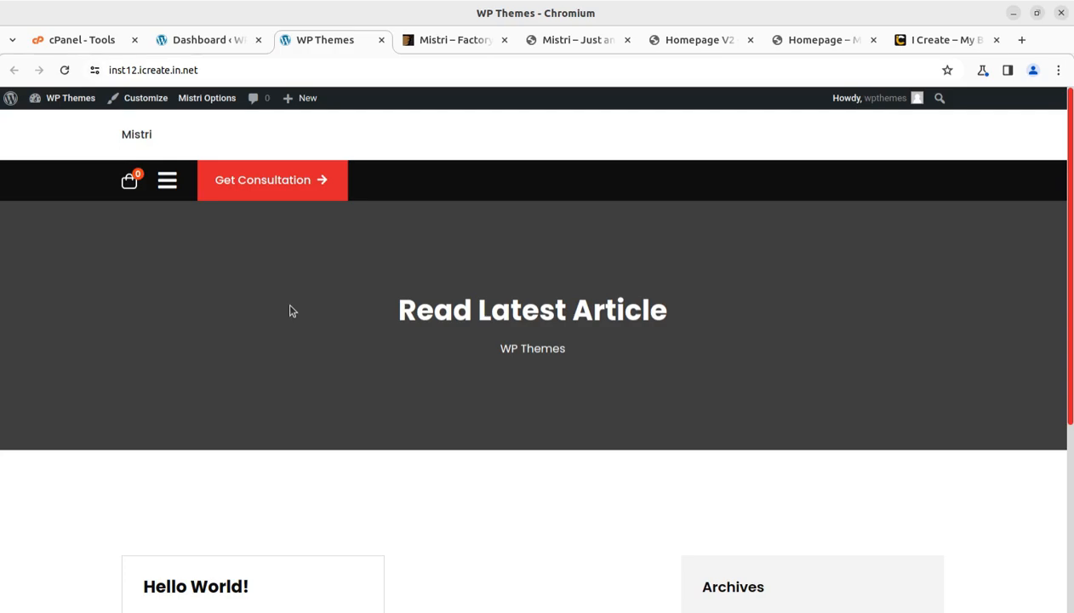
Examine the Mistri theme's three demo homepages, including the navigation submenus of the main one
{"action": "left_click", "coordinate": [598, 40]}
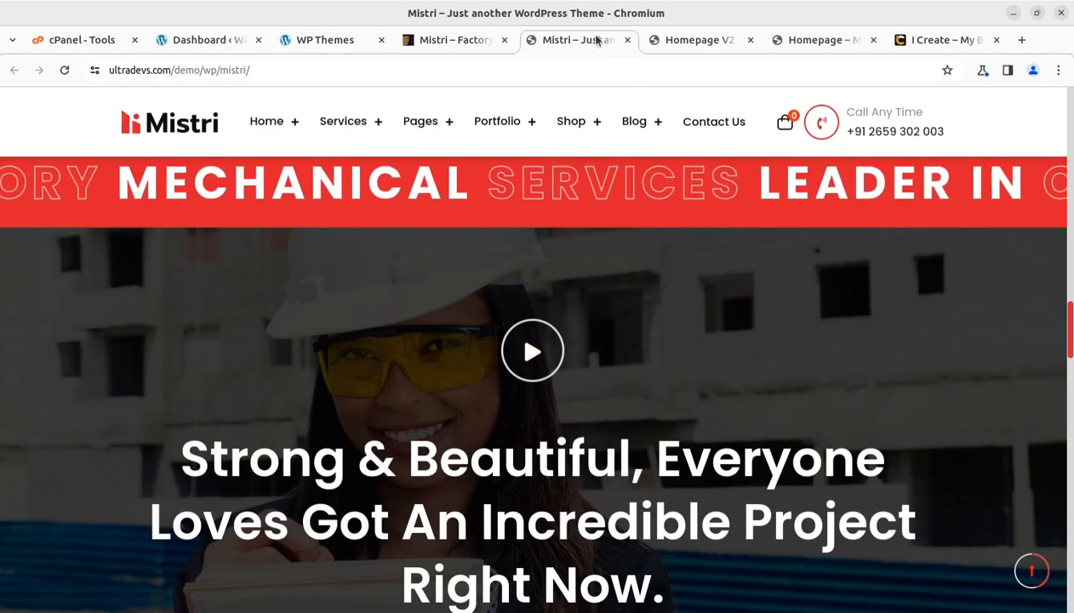
{"action": "scroll", "coordinate": [643, 278], "scroll_direction": "up", "scroll_amount": 4}
{"action": "scroll", "coordinate": [642, 278], "scroll_direction": "up", "scroll_amount": 8}
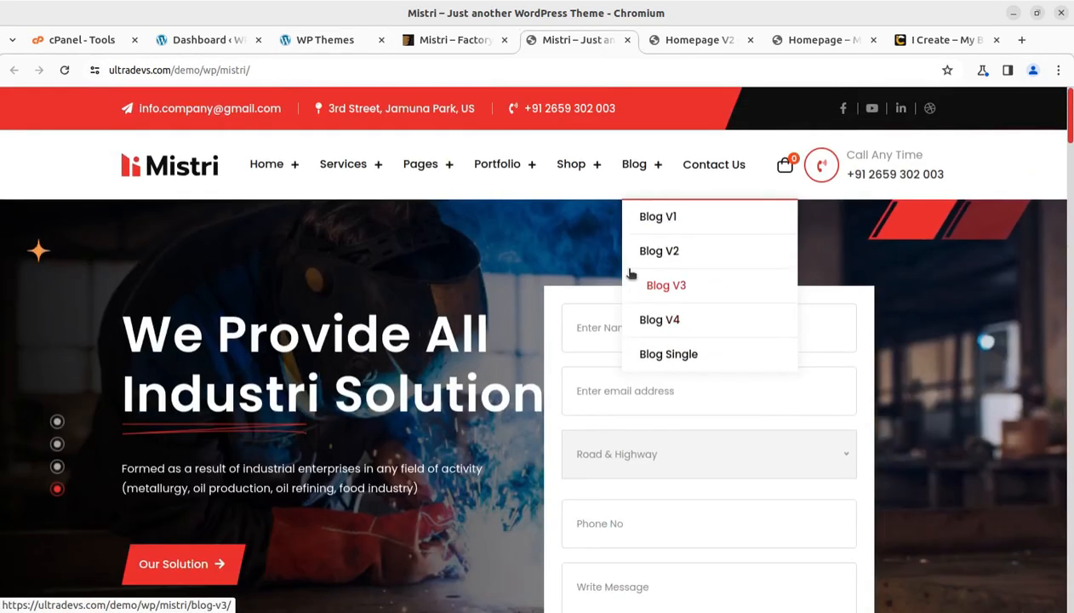
{"action": "mouse_move", "coordinate": [256, 172]}
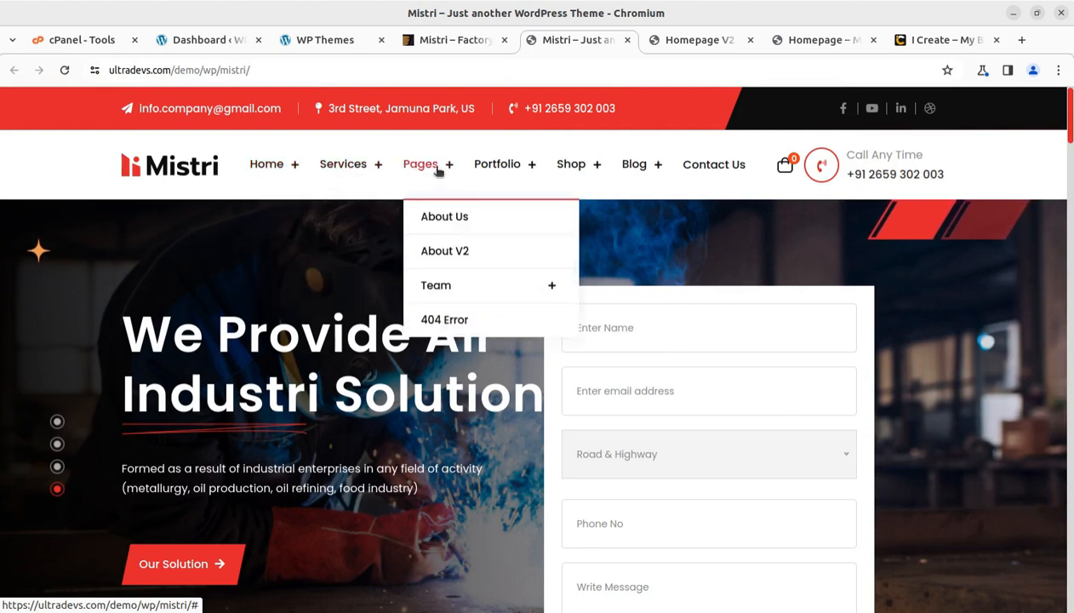
{"action": "left_click", "coordinate": [679, 42]}
{"action": "scroll", "coordinate": [599, 366], "scroll_direction": "up", "scroll_amount": 10}
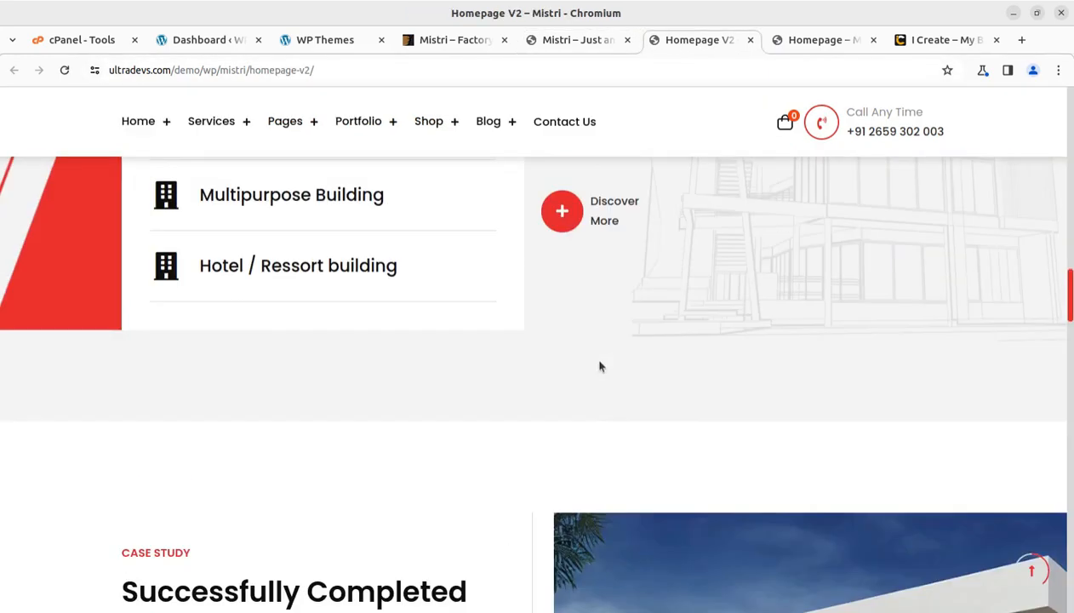
{"action": "scroll", "coordinate": [598, 366], "scroll_direction": "up", "scroll_amount": 5}
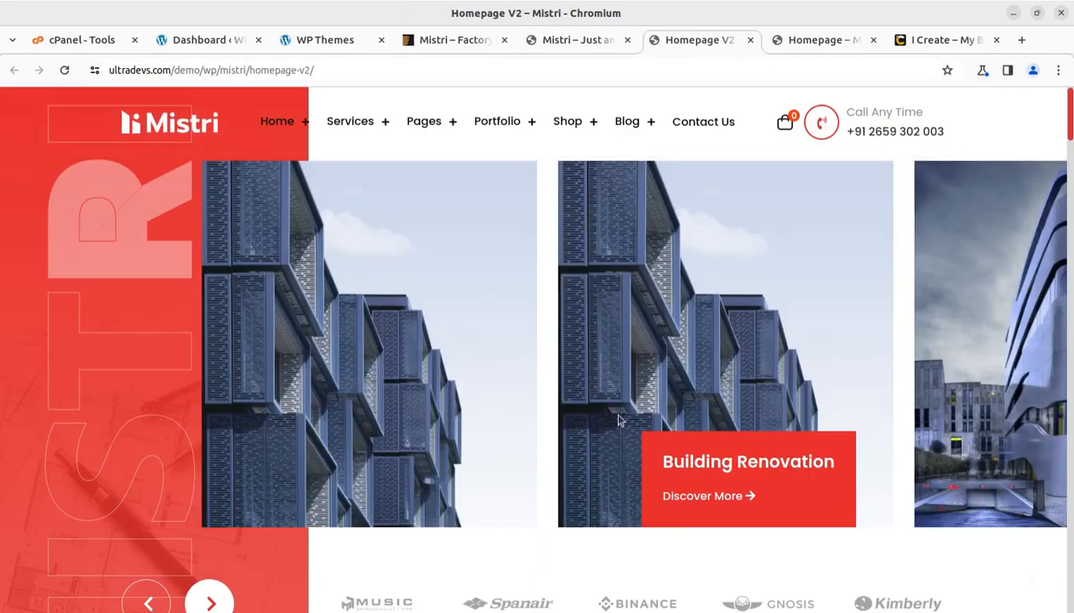
{"action": "scroll", "coordinate": [550, 445], "scroll_direction": "down", "scroll_amount": 5}
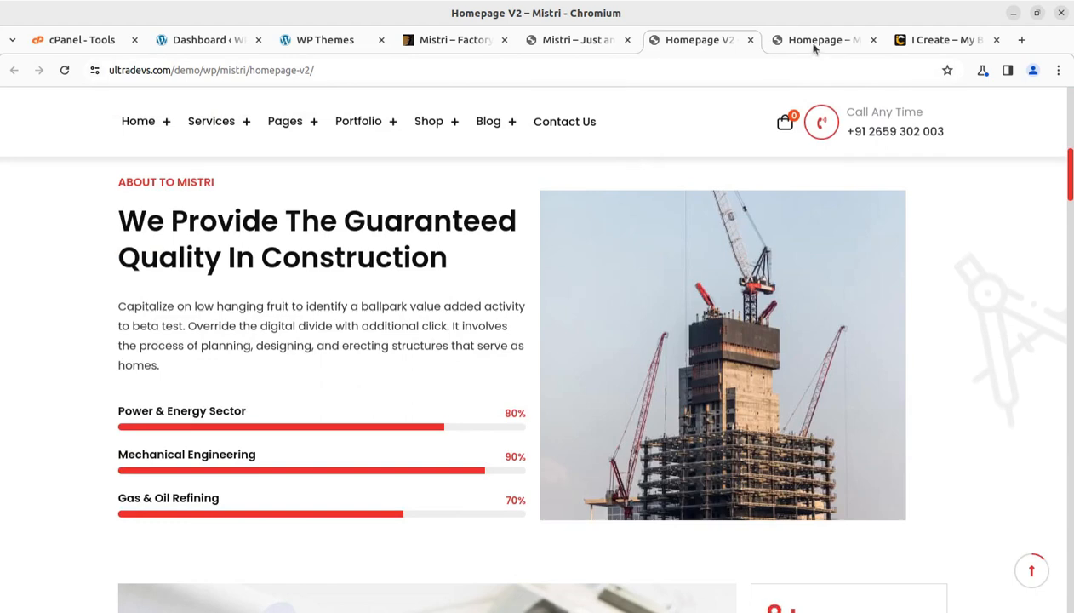
{"action": "left_click", "coordinate": [813, 40]}
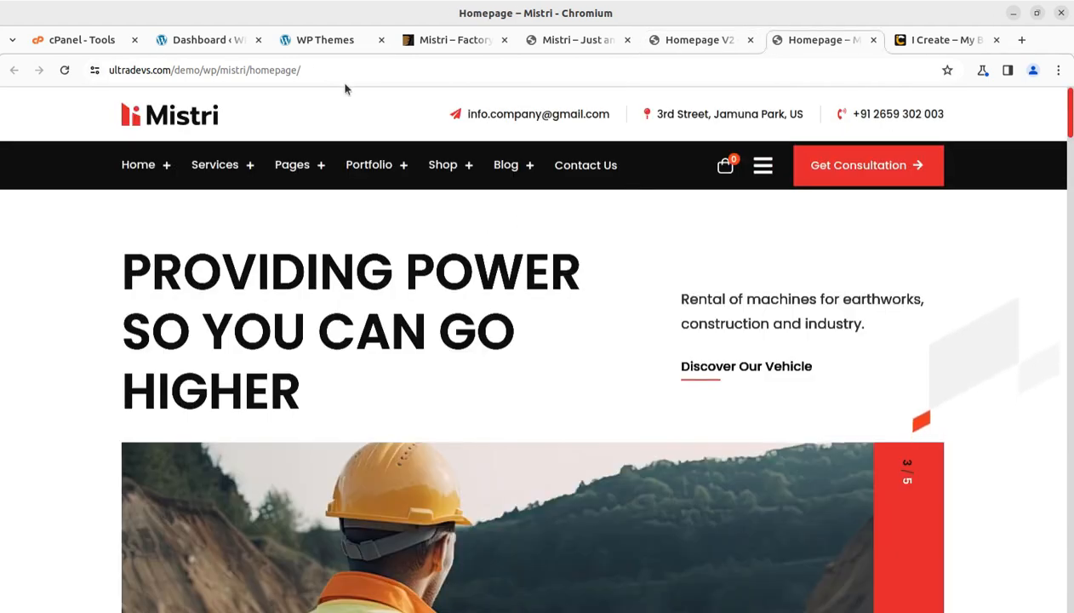
Import the Mistri demo data into the WordPress site with One Click Demo Import, without selecting any additional recommended plugins
{"action": "left_click", "coordinate": [205, 41]}
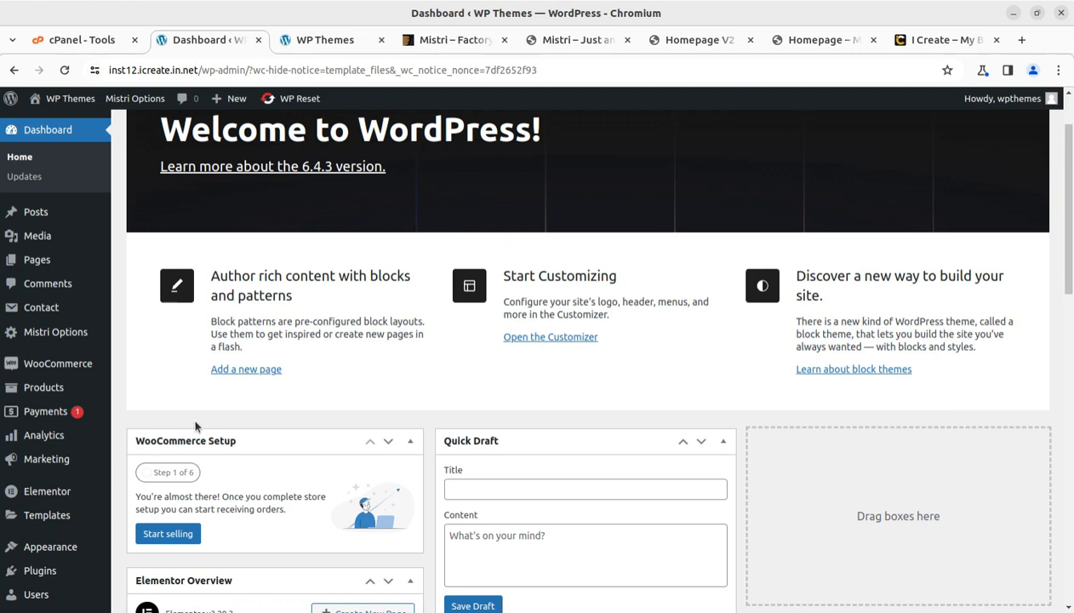
{"action": "scroll", "coordinate": [100, 431], "scroll_direction": "down", "scroll_amount": 2}
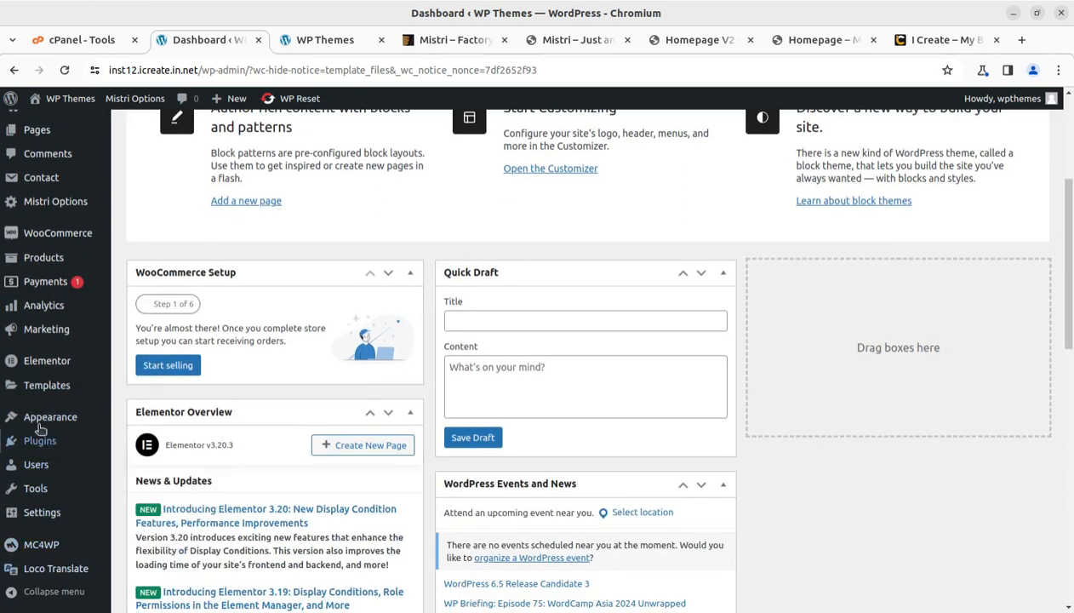
{"action": "mouse_move", "coordinate": [36, 423]}
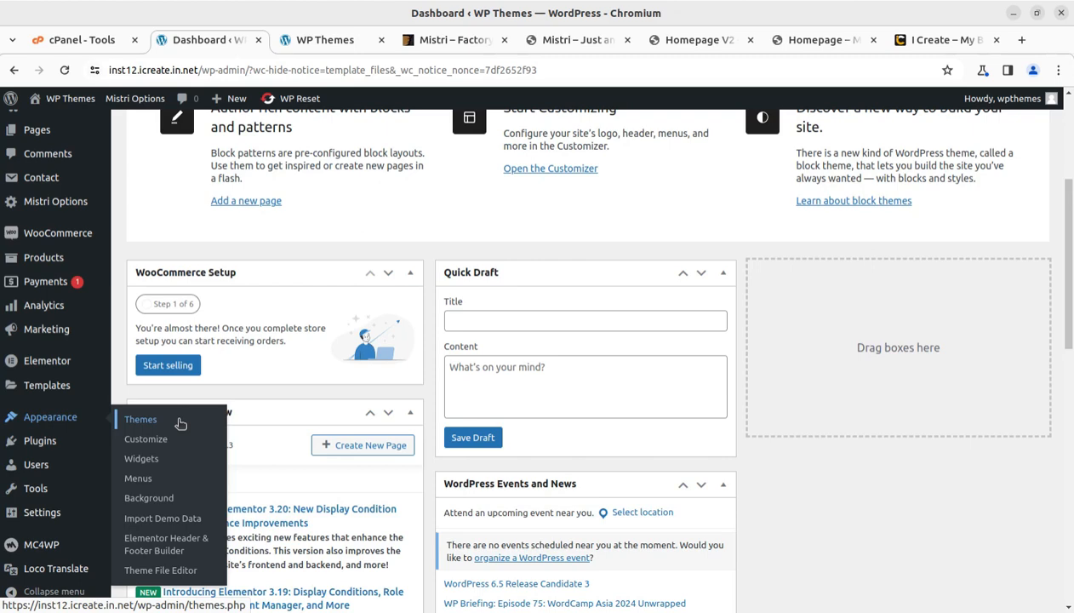
{"action": "left_click", "coordinate": [167, 517]}
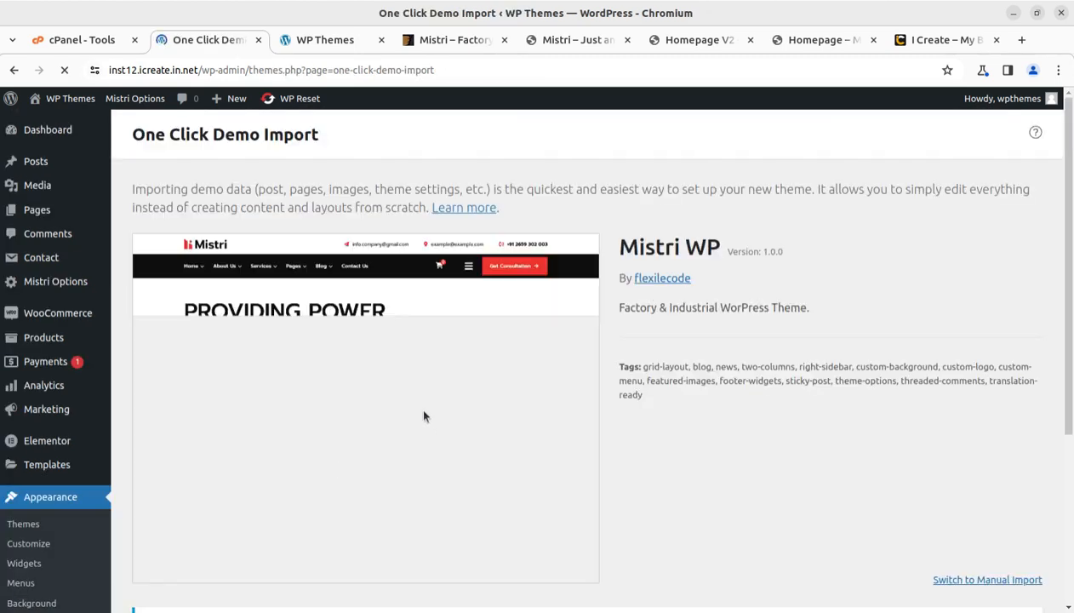
{"action": "scroll", "coordinate": [417, 421], "scroll_direction": "down", "scroll_amount": 4}
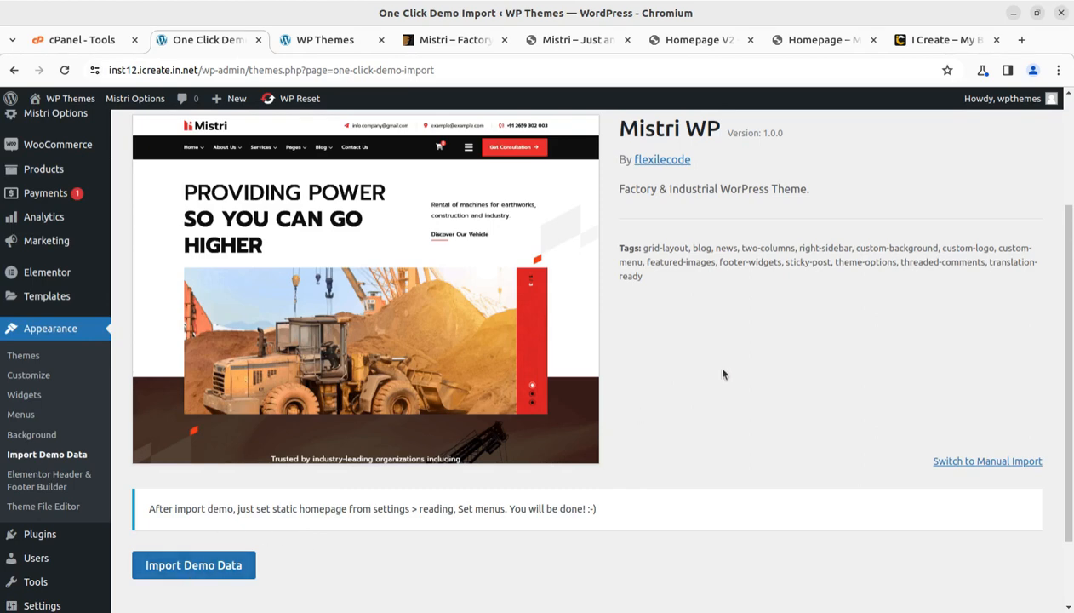
{"action": "left_click", "coordinate": [194, 565]}
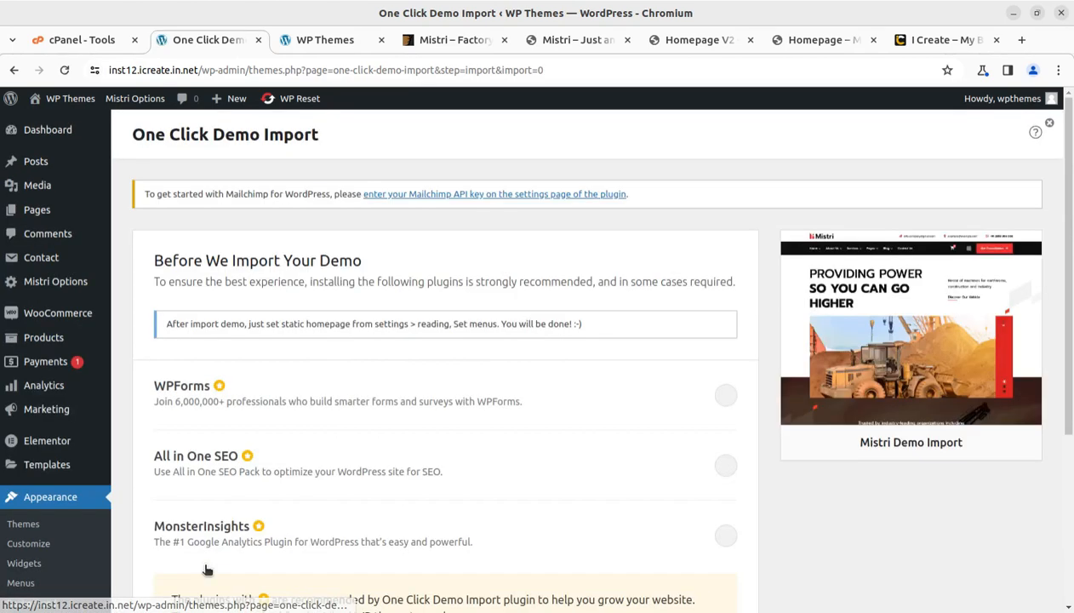
{"action": "scroll", "coordinate": [428, 378], "scroll_direction": "down", "scroll_amount": 4}
{"action": "left_click", "coordinate": [667, 459]}
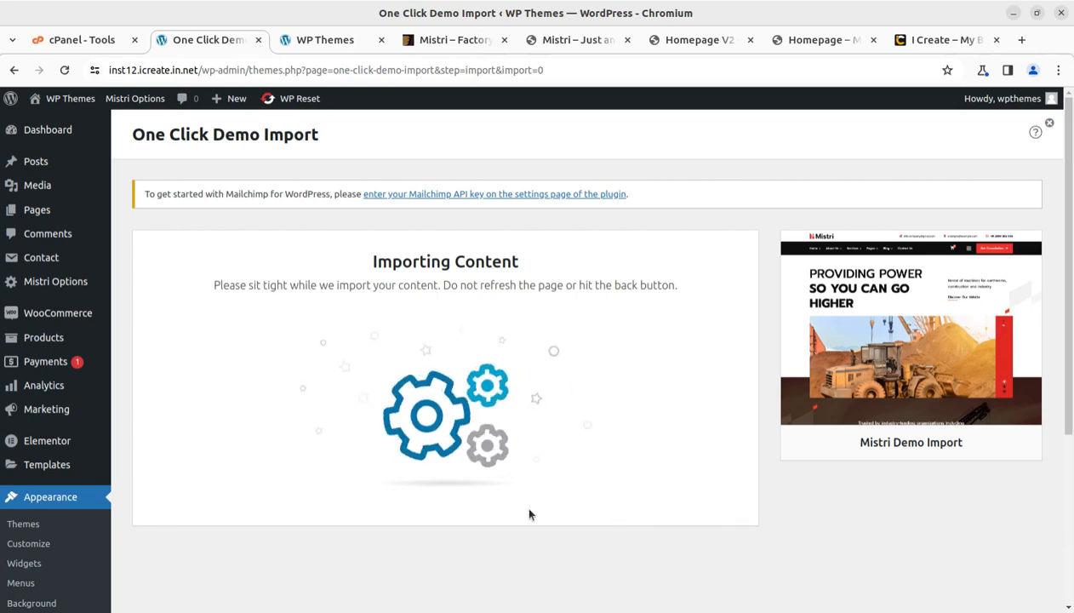
Open the Media Library in a separate tab and reload it to check which demo images have been imported
{"action": "mouse_move", "coordinate": [46, 192]}
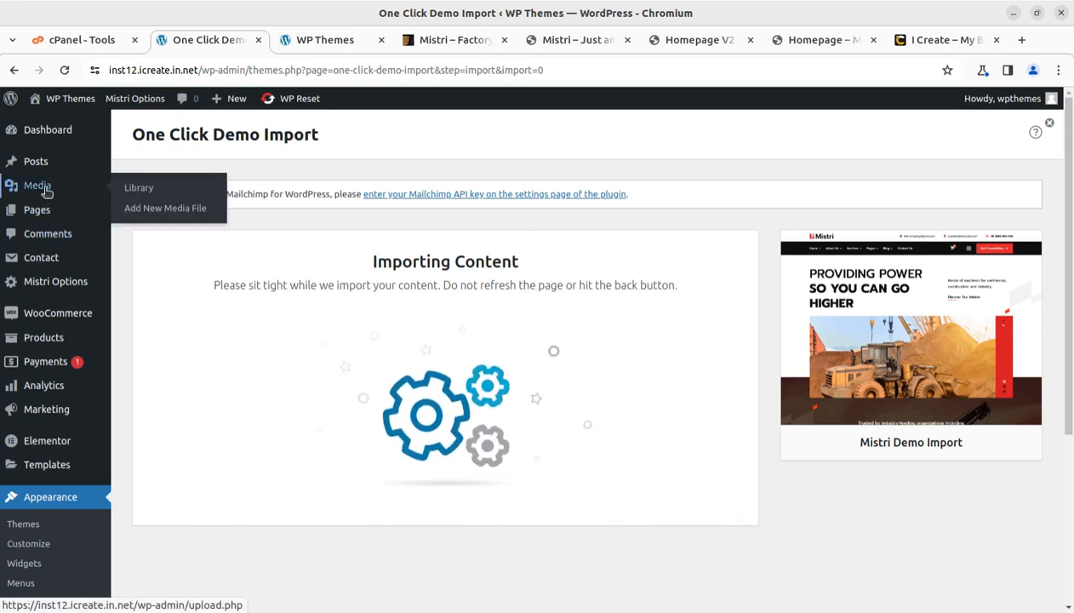
{"action": "middle_click", "coordinate": [136, 187]}
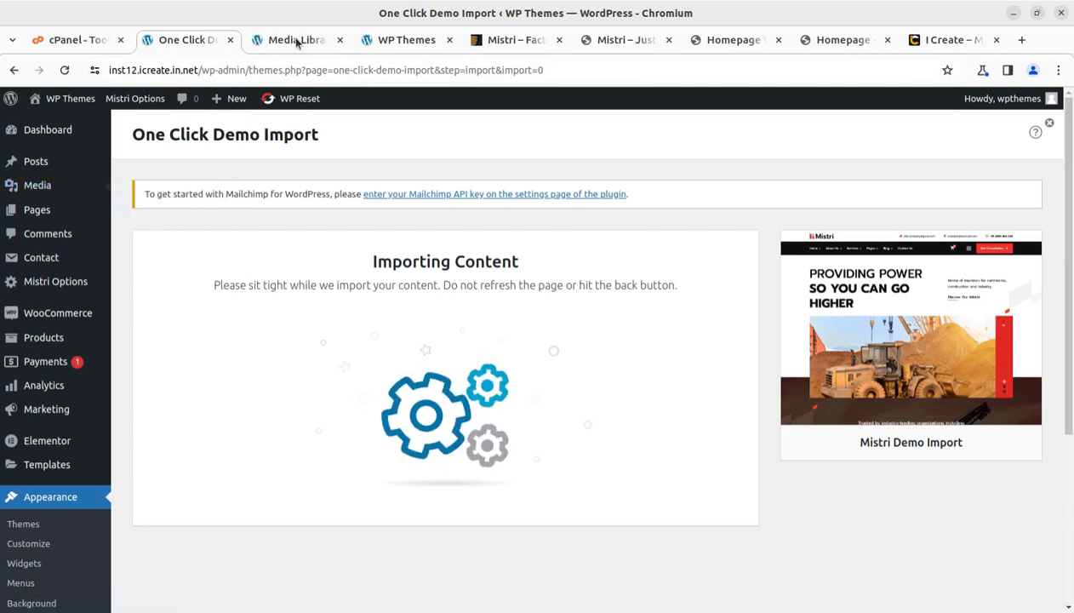
{"action": "left_click", "coordinate": [297, 40]}
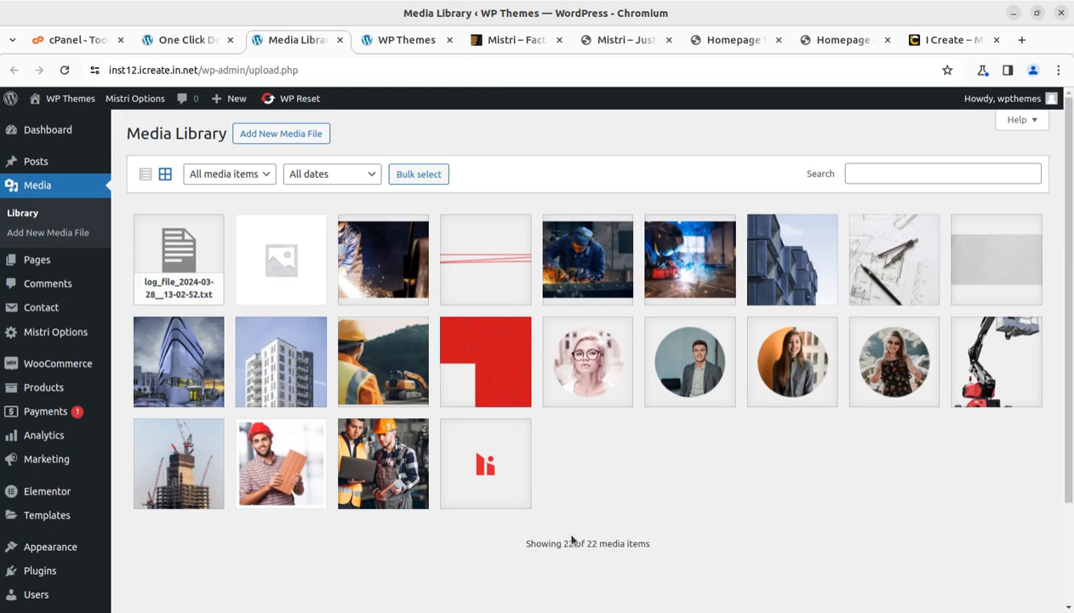
{"action": "left_click", "coordinate": [63, 69]}
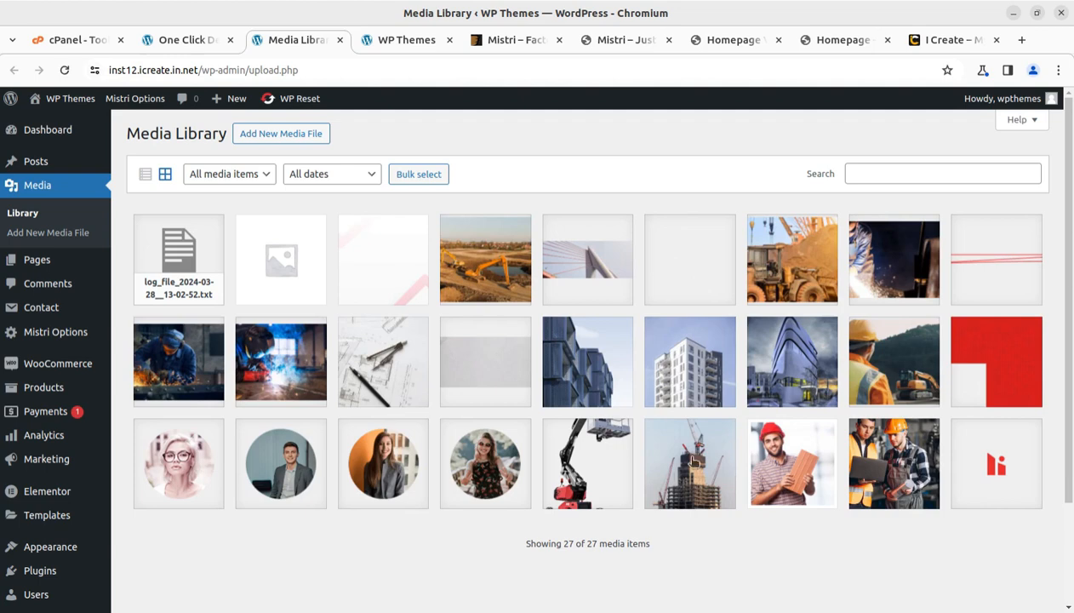
Check the demo import's progress and look through the imported files to the end of the Media Library listing
{"action": "left_click", "coordinate": [175, 42]}
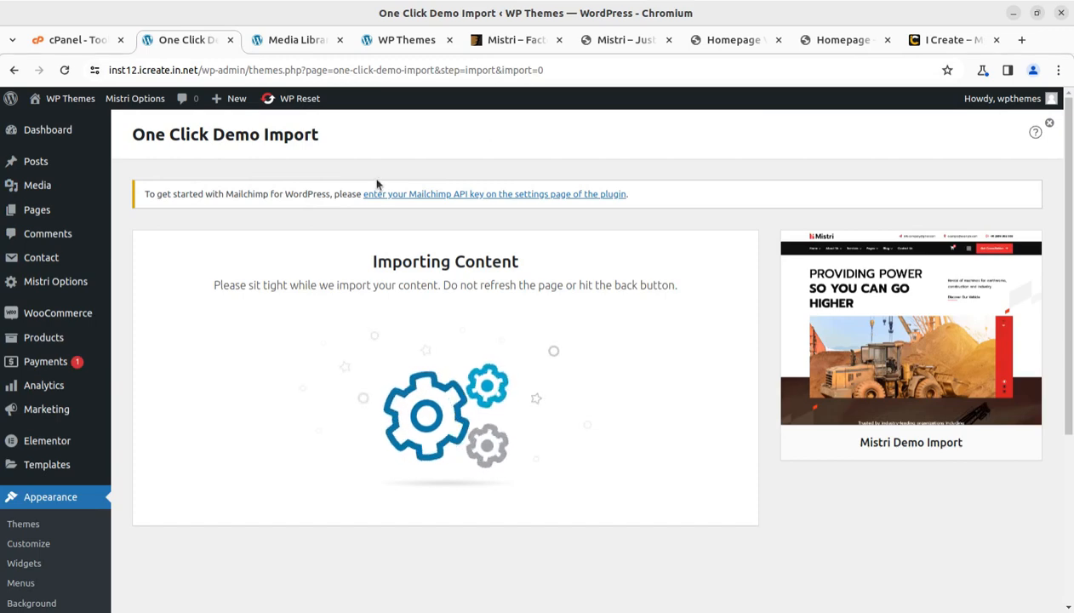
{"action": "left_click", "coordinate": [285, 40]}
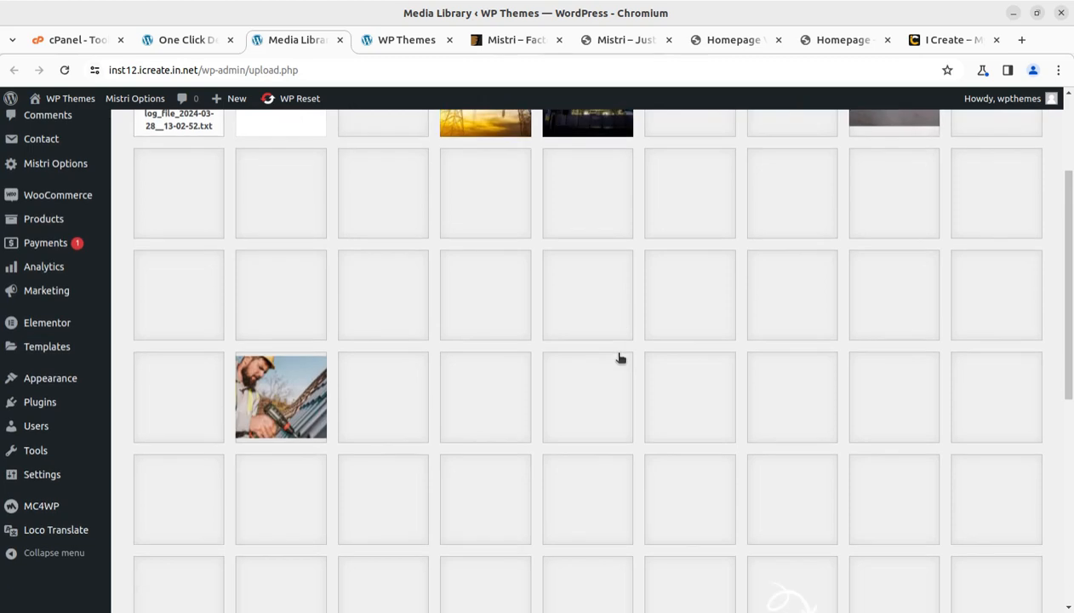
{"action": "scroll", "coordinate": [620, 359], "scroll_direction": "down", "scroll_amount": 3}
{"action": "scroll", "coordinate": [761, 439], "scroll_direction": "down", "scroll_amount": 2}
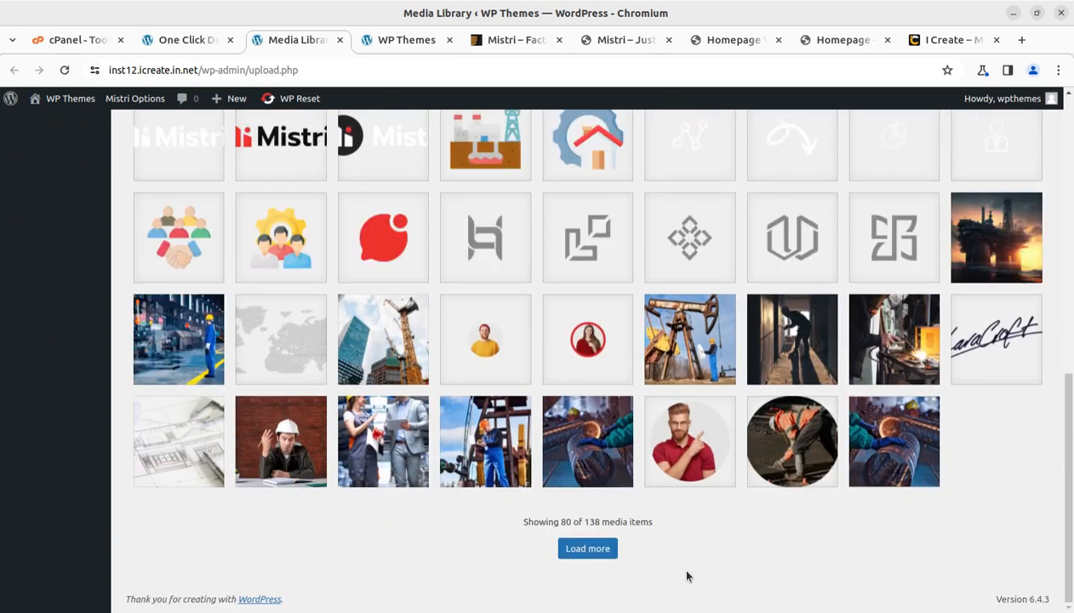
{"action": "left_click", "coordinate": [186, 39]}
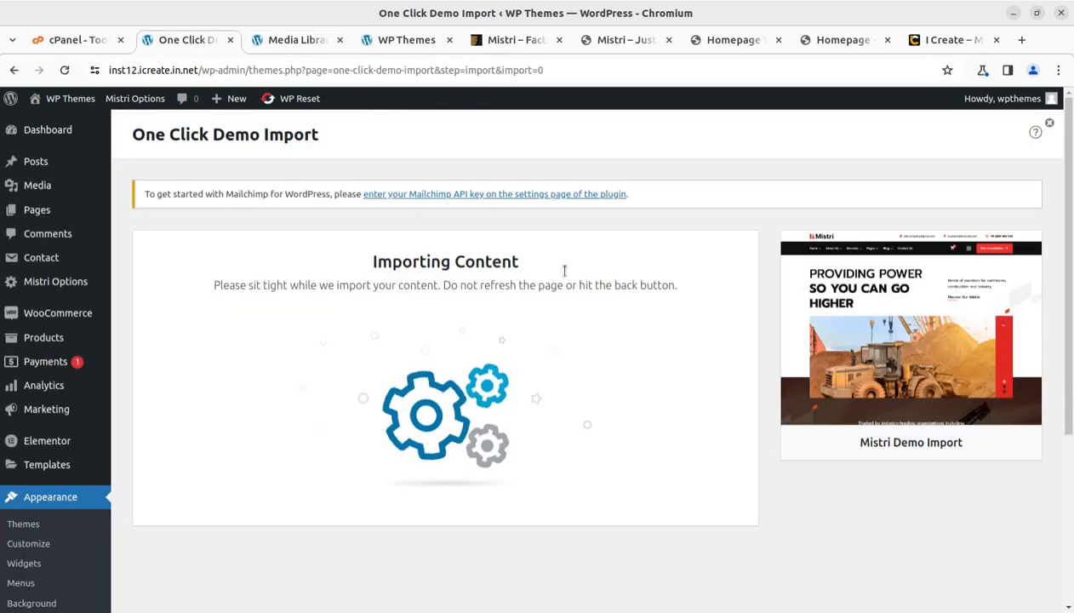
View the tops of the Mistri demo's main homepage and Homepage V2 while the demo import runs
{"action": "left_click", "coordinate": [622, 41]}
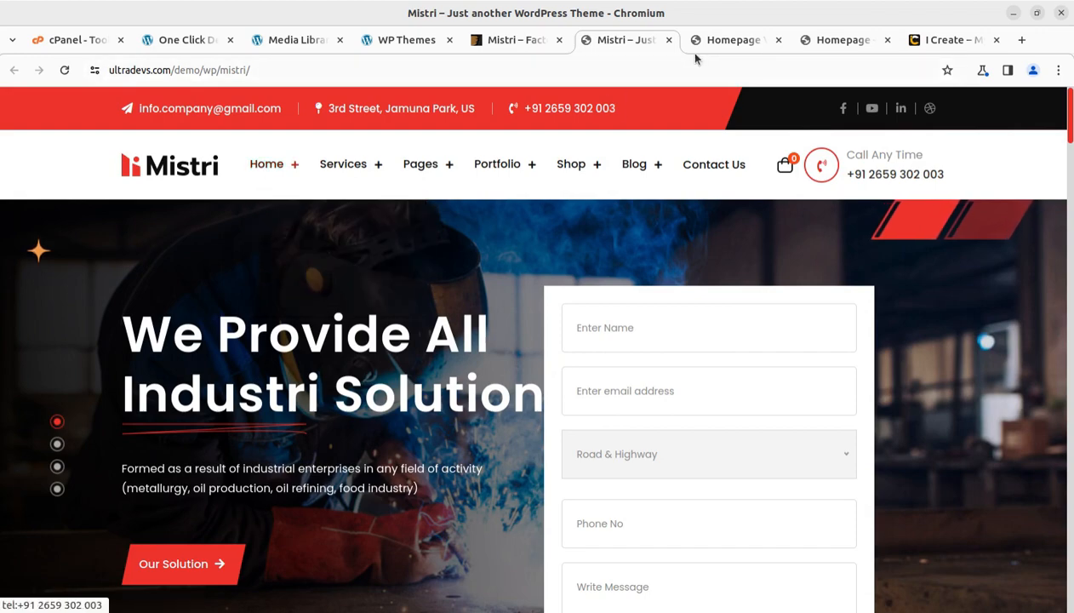
{"action": "left_click", "coordinate": [717, 41]}
{"action": "scroll", "coordinate": [371, 326], "scroll_direction": "up", "scroll_amount": 8}
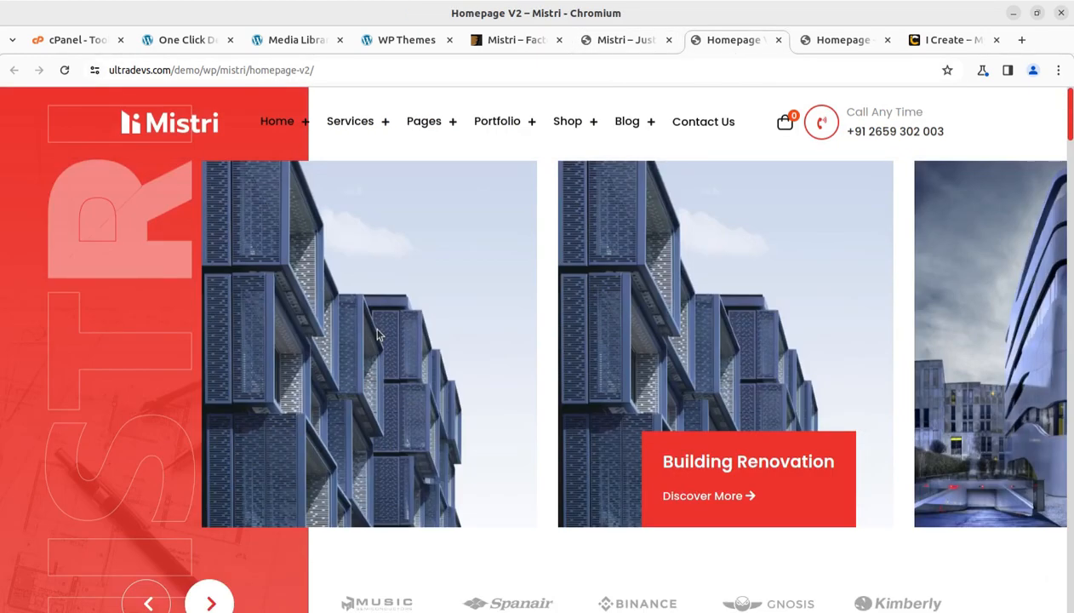
Open the Mistri demo's Services V1 page and examine its service cards
{"action": "mouse_move", "coordinate": [331, 126]}
{"action": "left_click", "coordinate": [361, 175]}
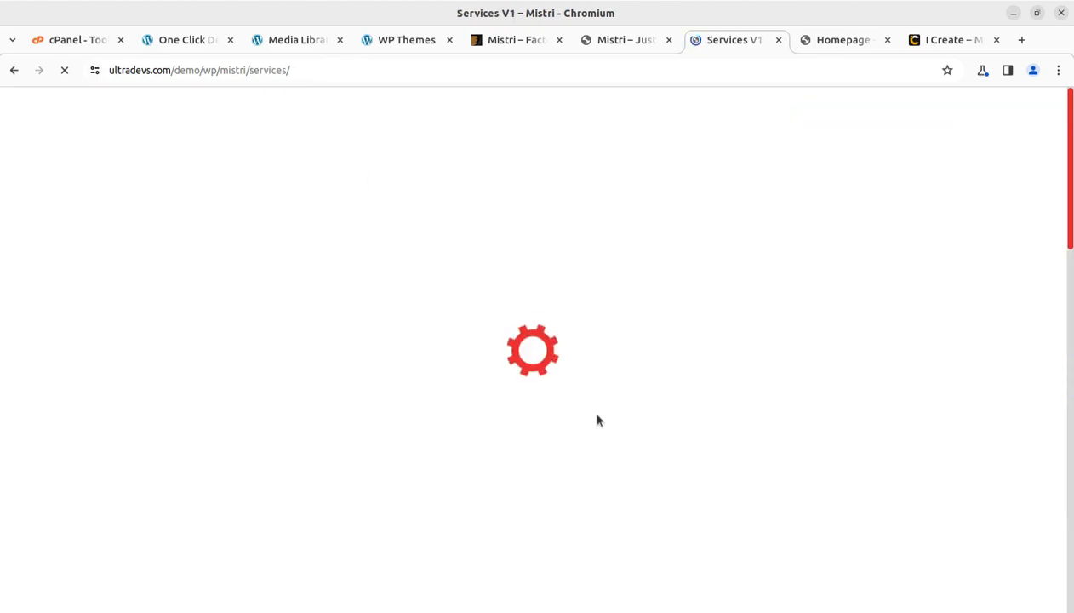
{"action": "scroll", "coordinate": [492, 367], "scroll_direction": "down", "scroll_amount": 5}
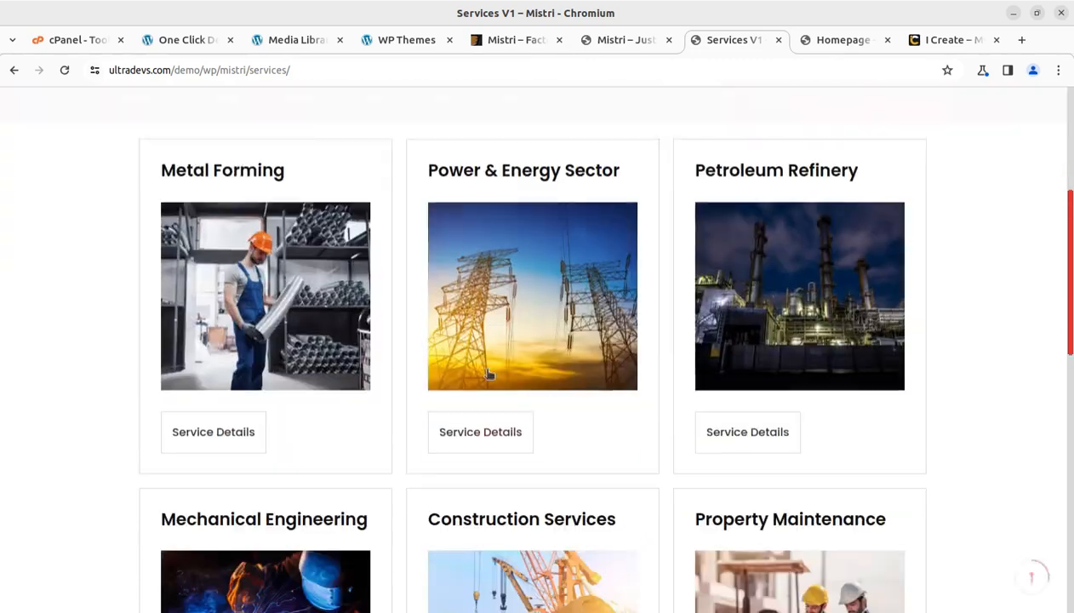
{"action": "scroll", "coordinate": [488, 375], "scroll_direction": "down", "scroll_amount": 6}
{"action": "scroll", "coordinate": [482, 378], "scroll_direction": "up", "scroll_amount": 5}
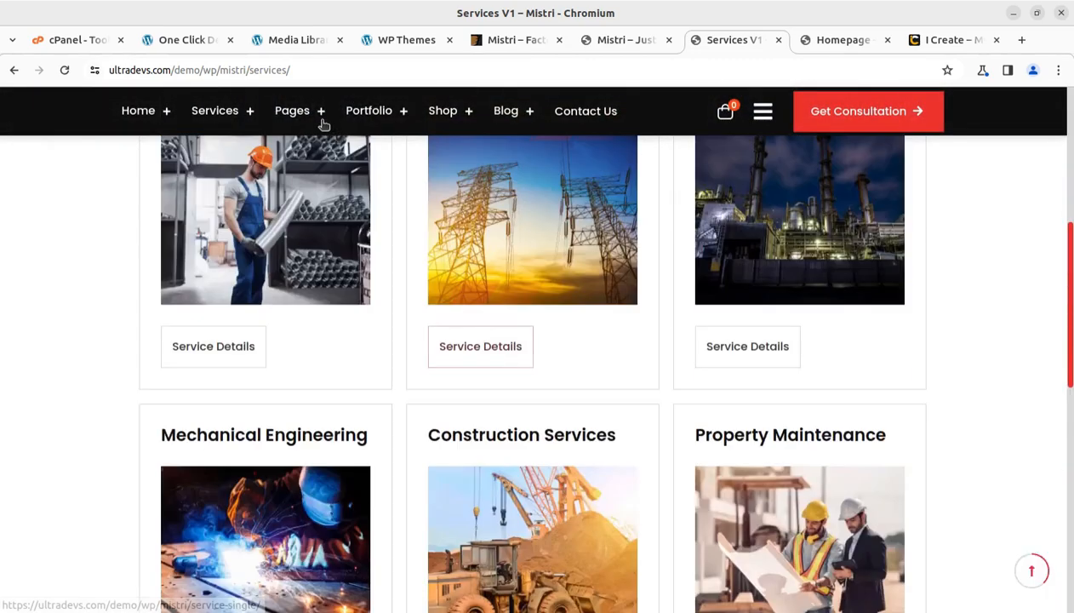
Open the Mistri demo's About Us page and examine its experience, skills and team sections
{"action": "mouse_move", "coordinate": [307, 114]}
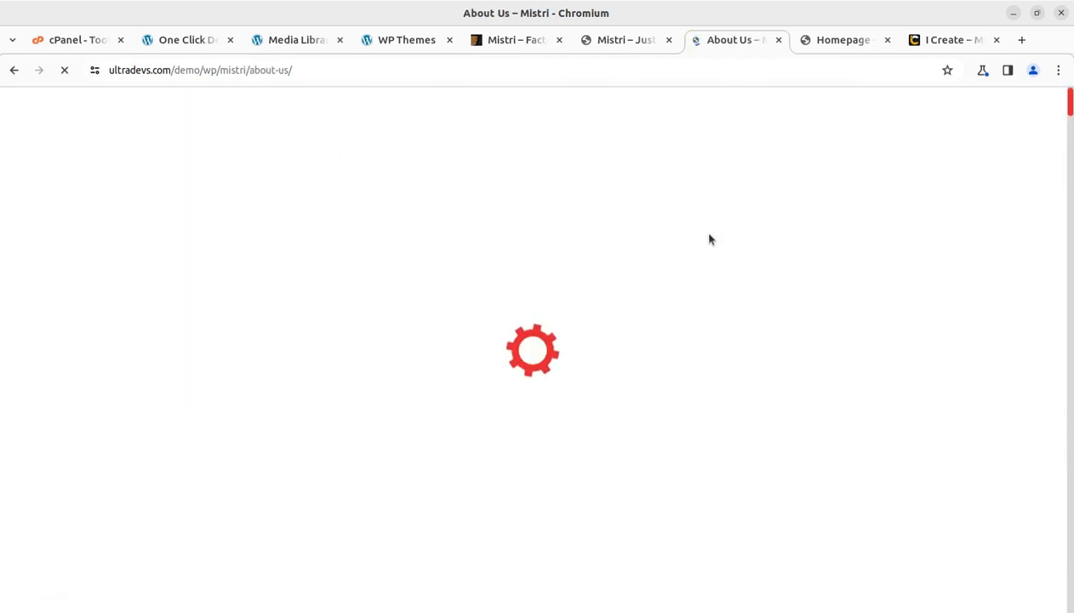
{"action": "scroll", "coordinate": [567, 333], "scroll_direction": "down", "scroll_amount": 7}
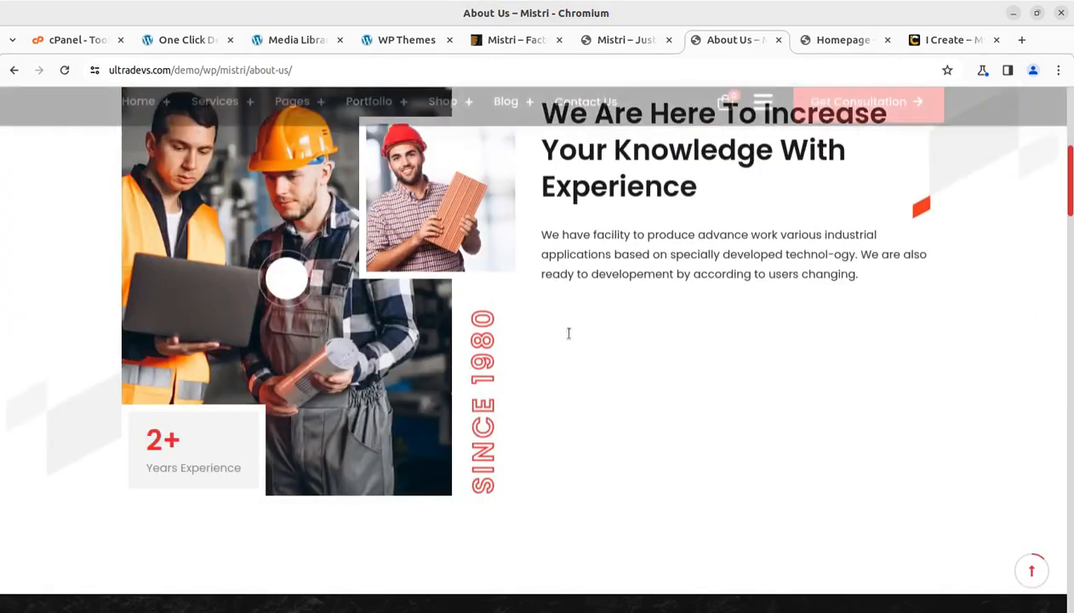
{"action": "scroll", "coordinate": [569, 335], "scroll_direction": "down", "scroll_amount": 5}
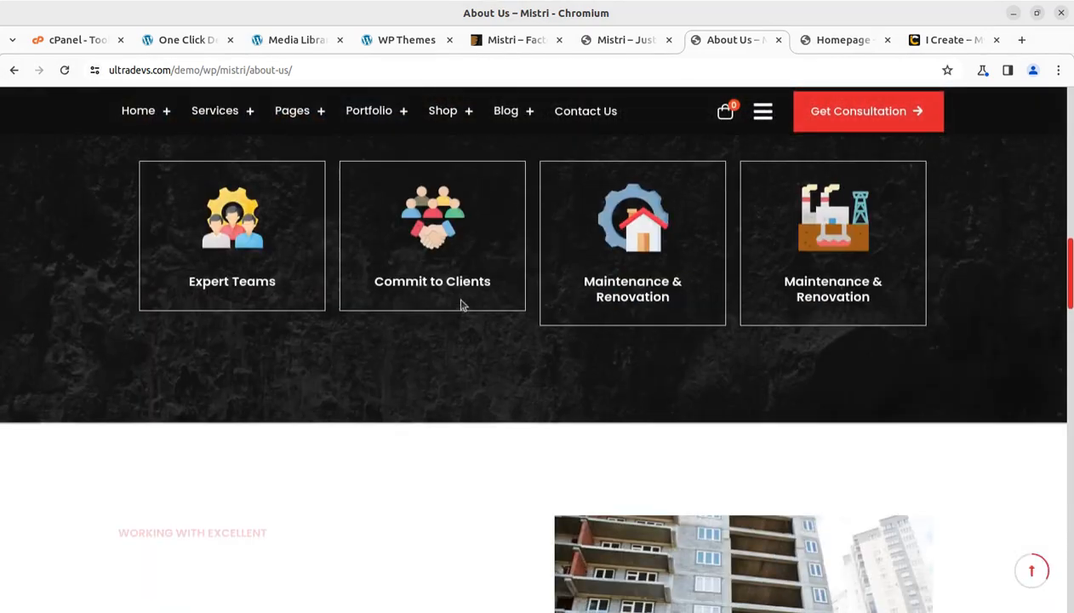
{"action": "scroll", "coordinate": [655, 344], "scroll_direction": "down", "scroll_amount": 3}
{"action": "scroll", "coordinate": [647, 336], "scroll_direction": "down", "scroll_amount": 3}
{"action": "scroll", "coordinate": [634, 333], "scroll_direction": "down", "scroll_amount": 4}
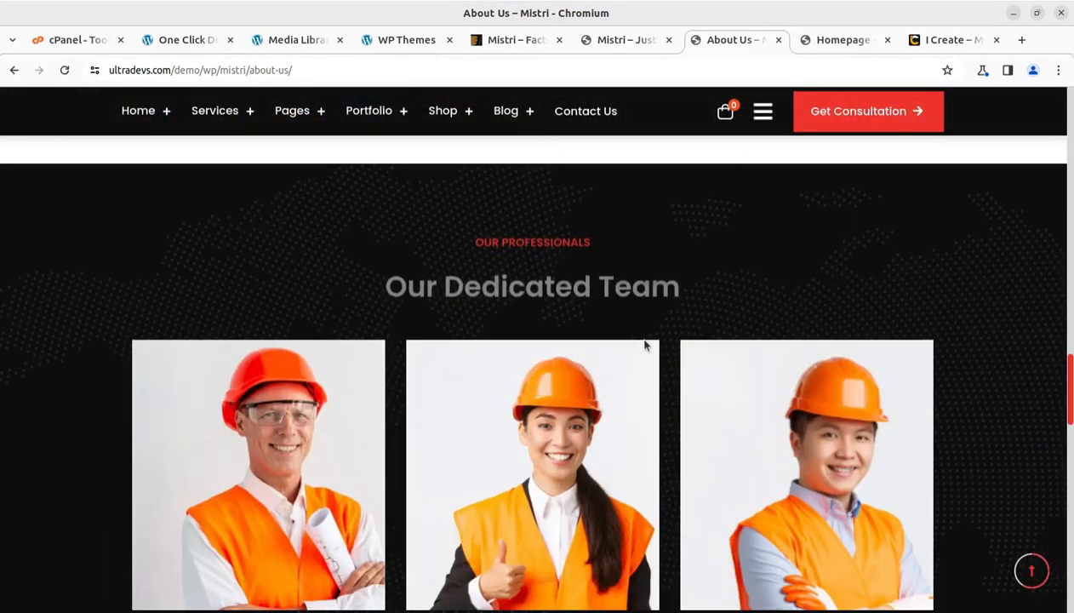
{"action": "scroll", "coordinate": [645, 343], "scroll_direction": "up", "scroll_amount": 5}
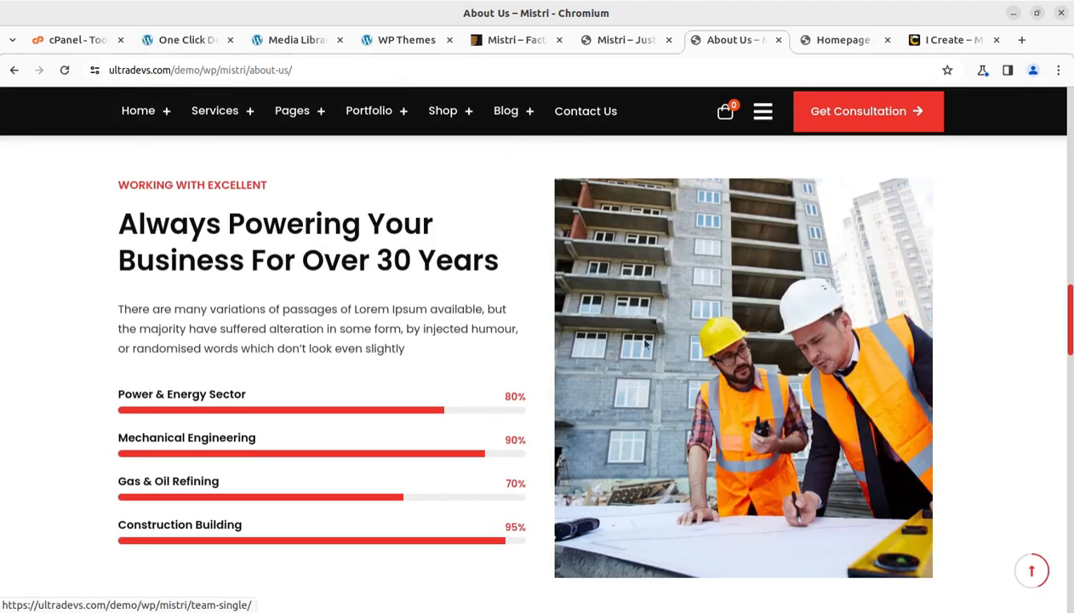
Switch to the I Create website and view its i-Connect options and the Flexibility & Features section
{"action": "left_click", "coordinate": [940, 44]}
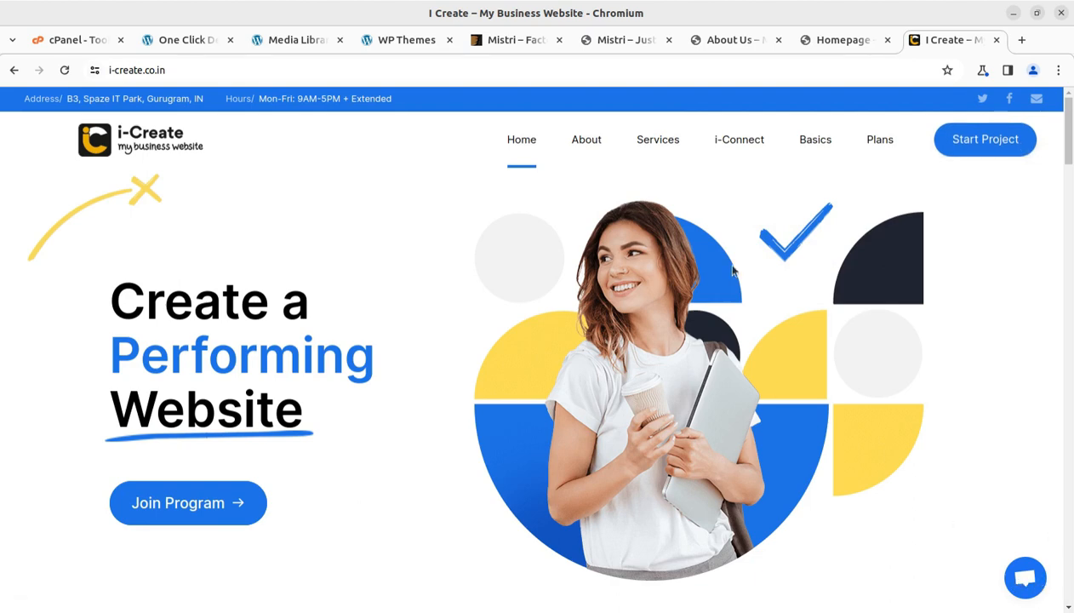
{"action": "mouse_move", "coordinate": [747, 152]}
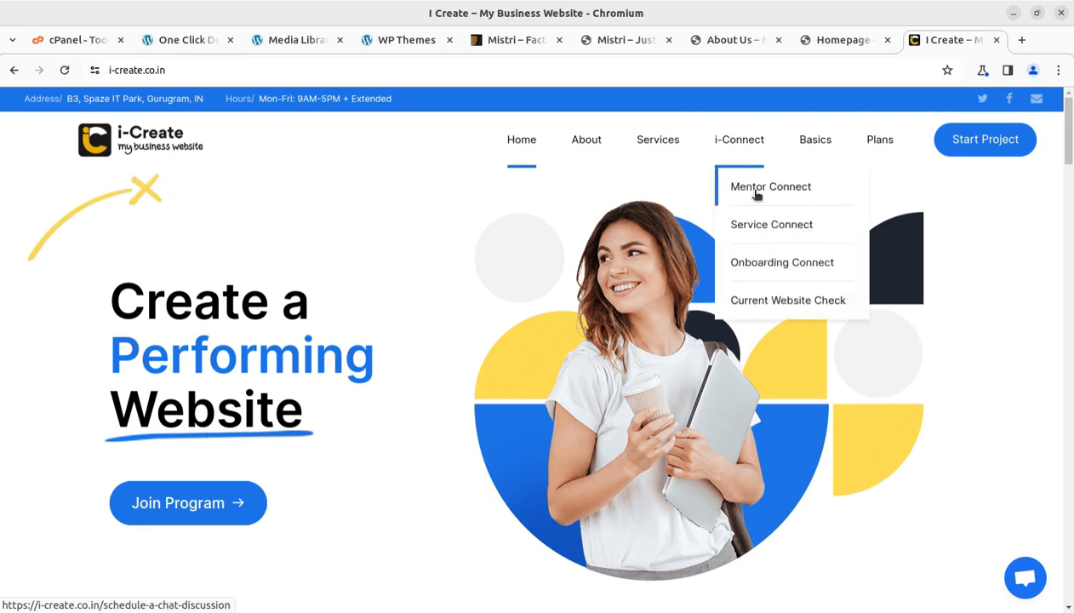
{"action": "scroll", "coordinate": [345, 330], "scroll_direction": "down", "scroll_amount": 6}
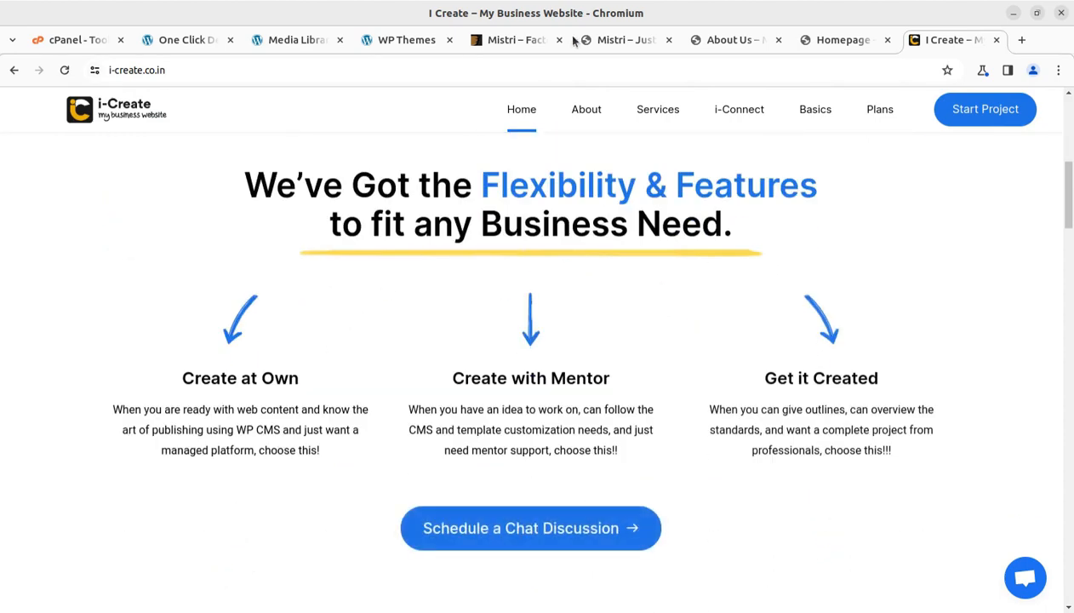
{"action": "scroll", "coordinate": [404, 334], "scroll_direction": "up", "scroll_amount": 6}
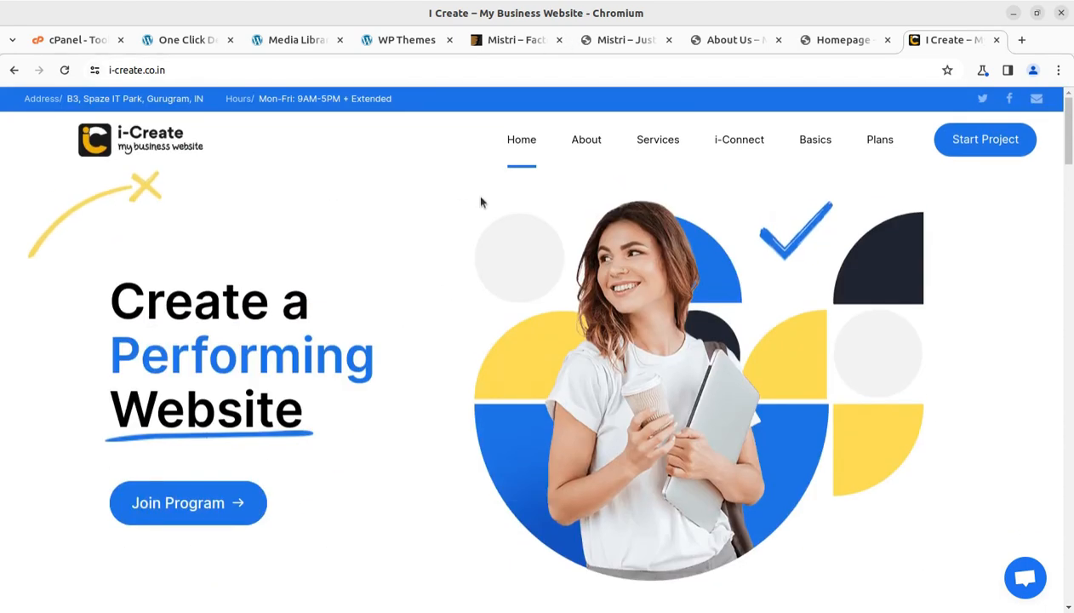
View the Mistri theme's ThemeForest page, including its licence details and feature list
{"action": "left_click", "coordinate": [515, 40]}
{"action": "scroll", "coordinate": [120, 379], "scroll_direction": "up", "scroll_amount": 2}
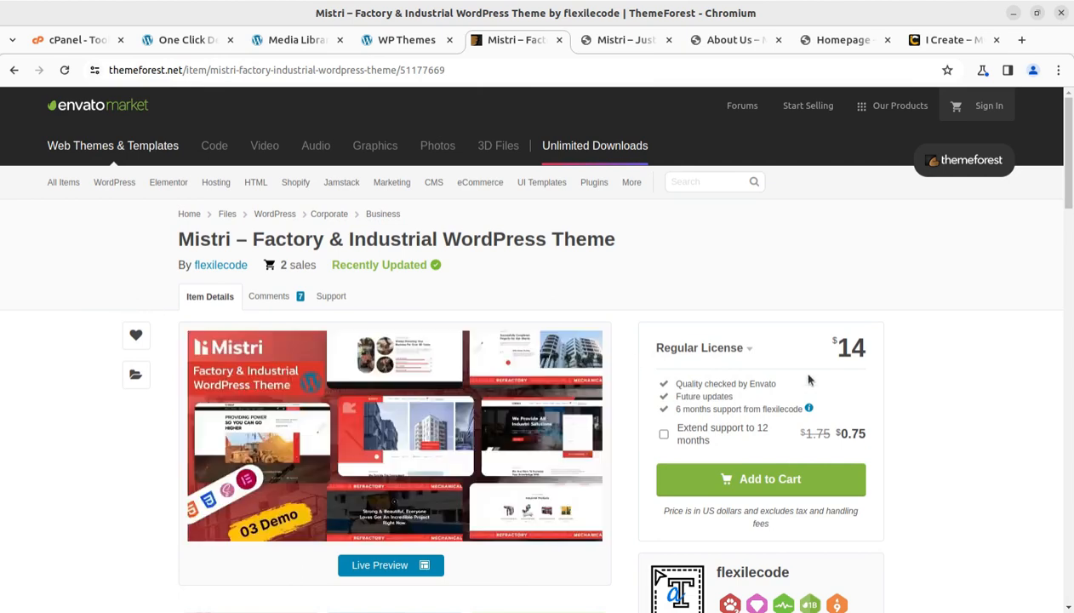
{"action": "scroll", "coordinate": [628, 467], "scroll_direction": "down", "scroll_amount": 2}
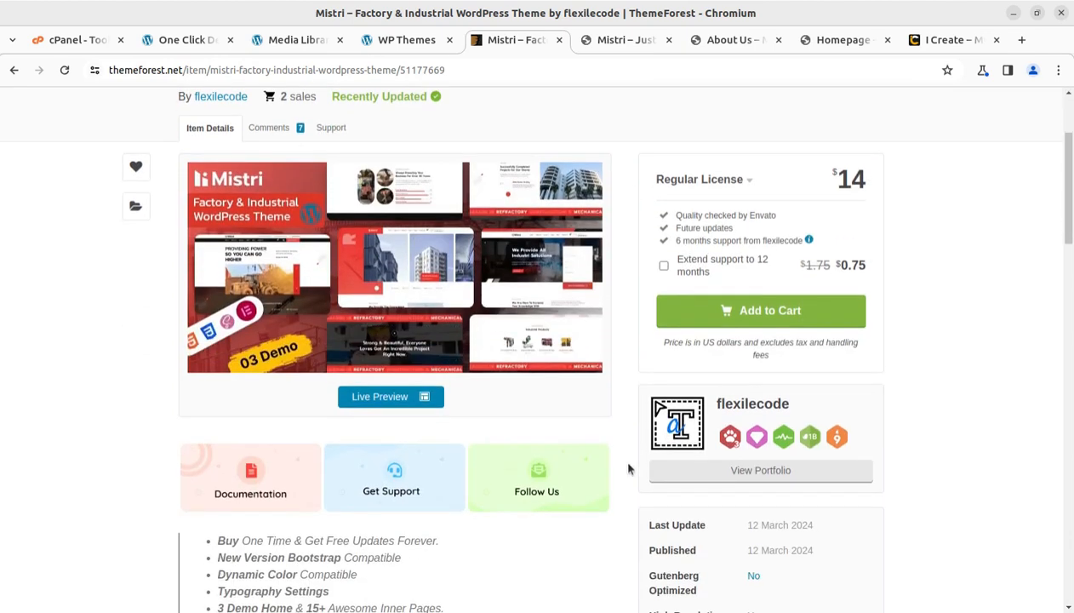
Check the demo import's progress, reload the Media Library and look through the newly imported files
{"action": "left_click", "coordinate": [305, 41]}
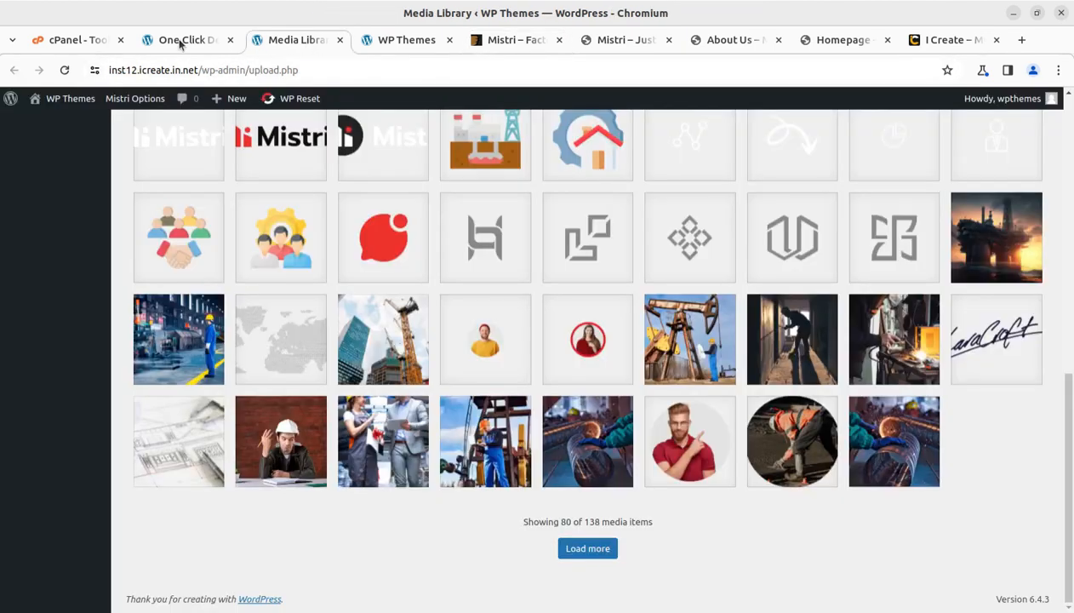
{"action": "left_click", "coordinate": [179, 41]}
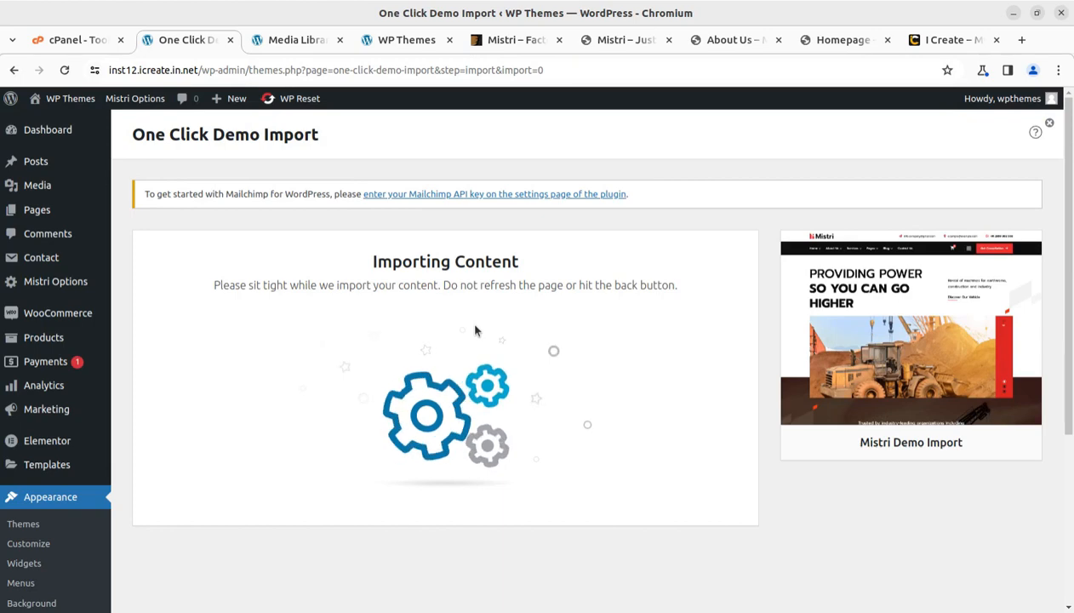
{"action": "left_click", "coordinate": [289, 40]}
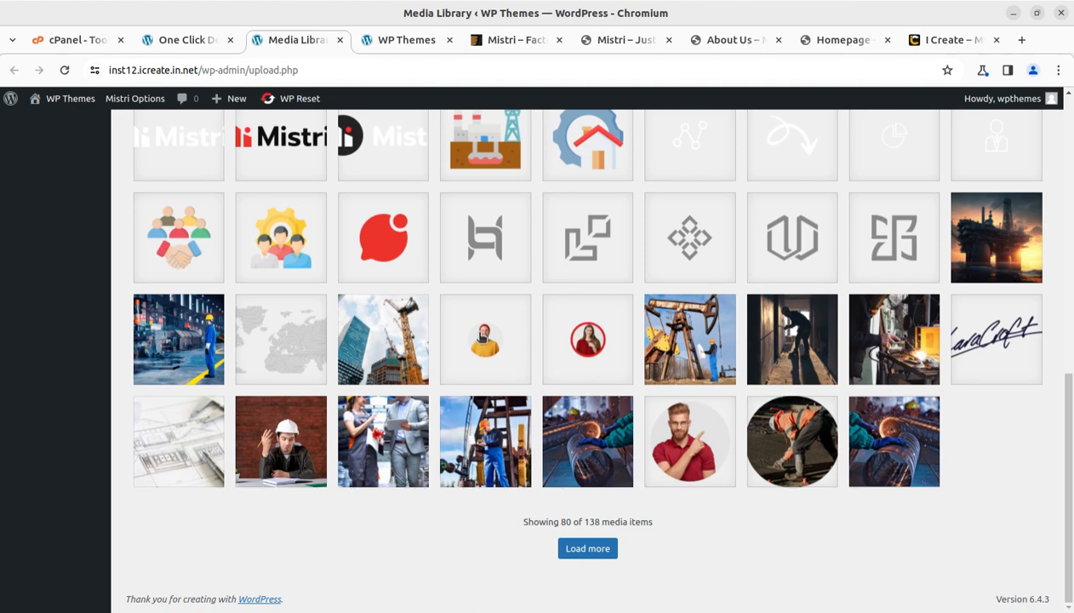
{"action": "left_click", "coordinate": [64, 70]}
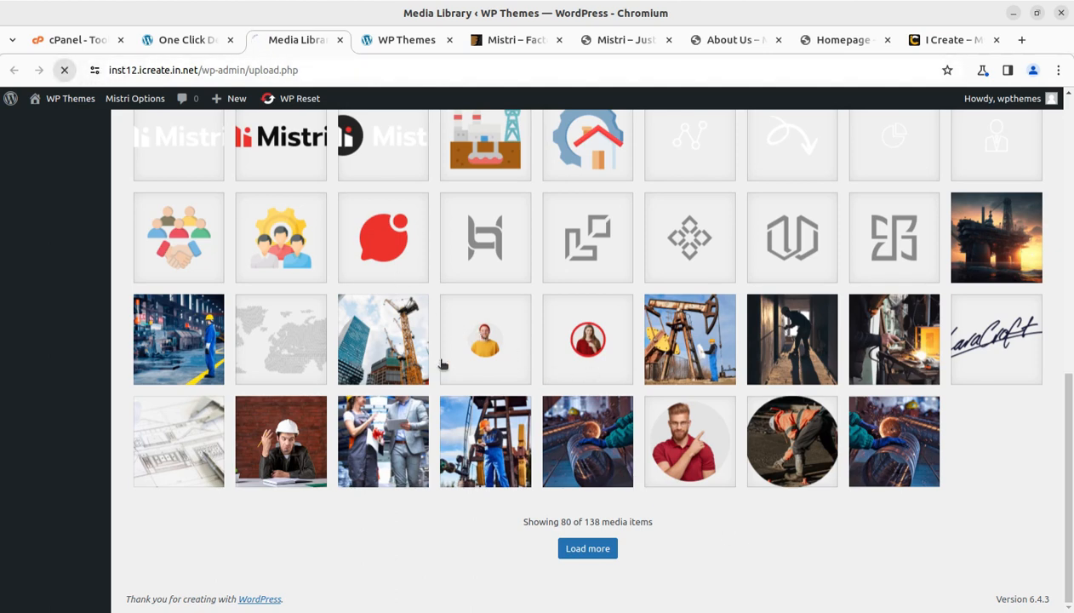
{"action": "scroll", "coordinate": [645, 561], "scroll_direction": "down", "scroll_amount": 10}
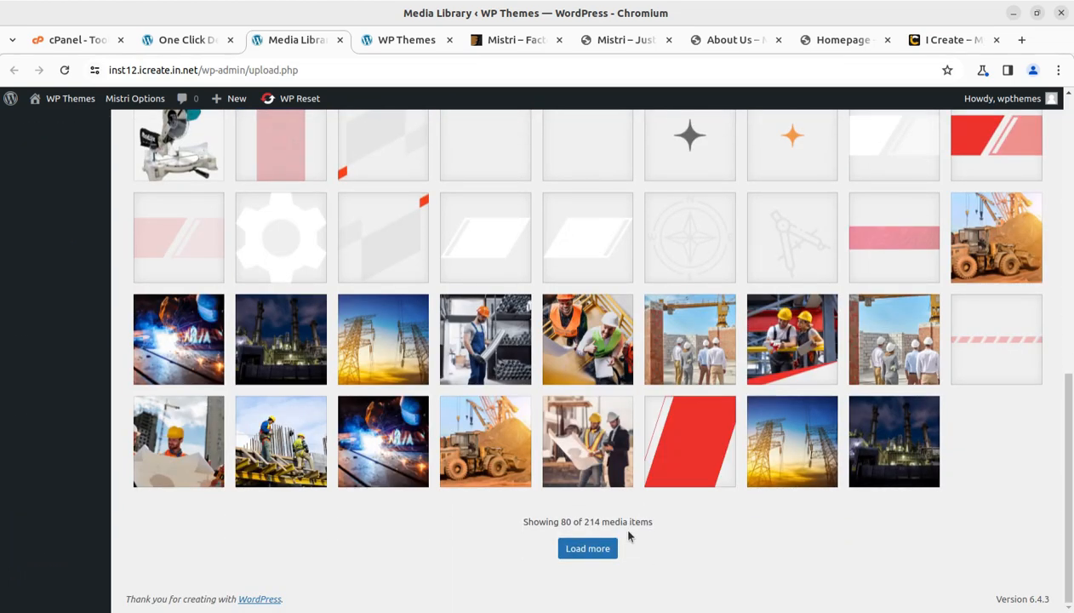
{"action": "scroll", "coordinate": [628, 534], "scroll_direction": "up", "scroll_amount": 10}
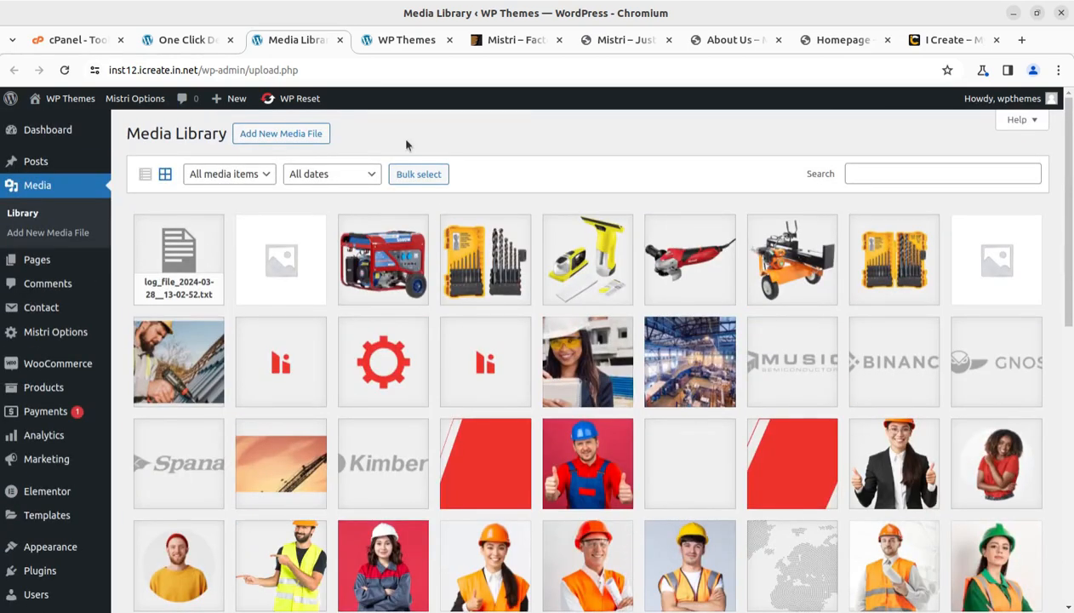
Check the demo import's status, review the Media Library once more and close its tab
{"action": "mouse_move", "coordinate": [189, 43]}
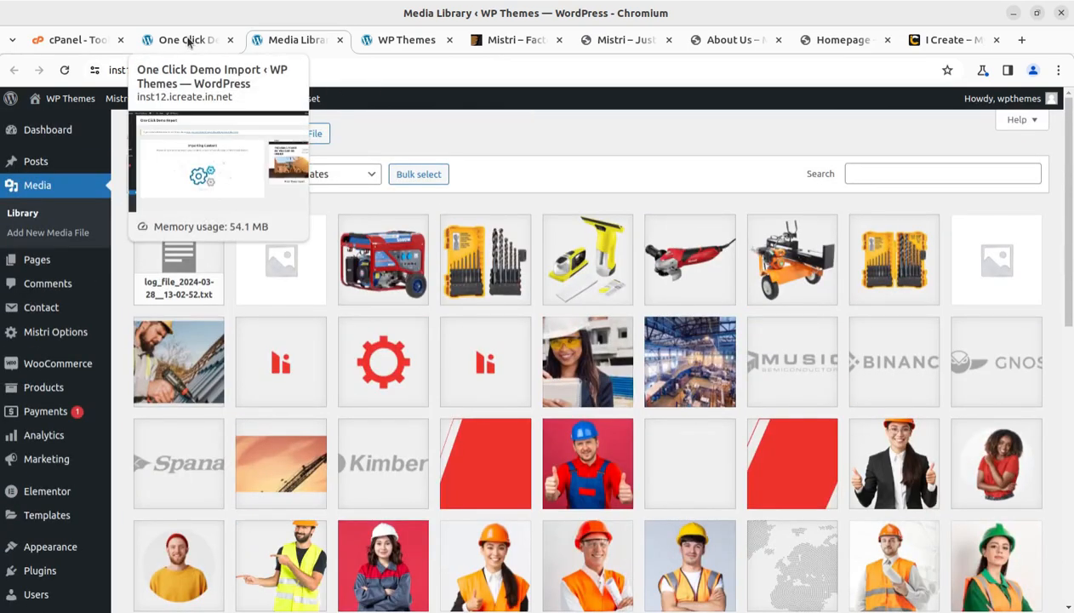
{"action": "left_click", "coordinate": [188, 43]}
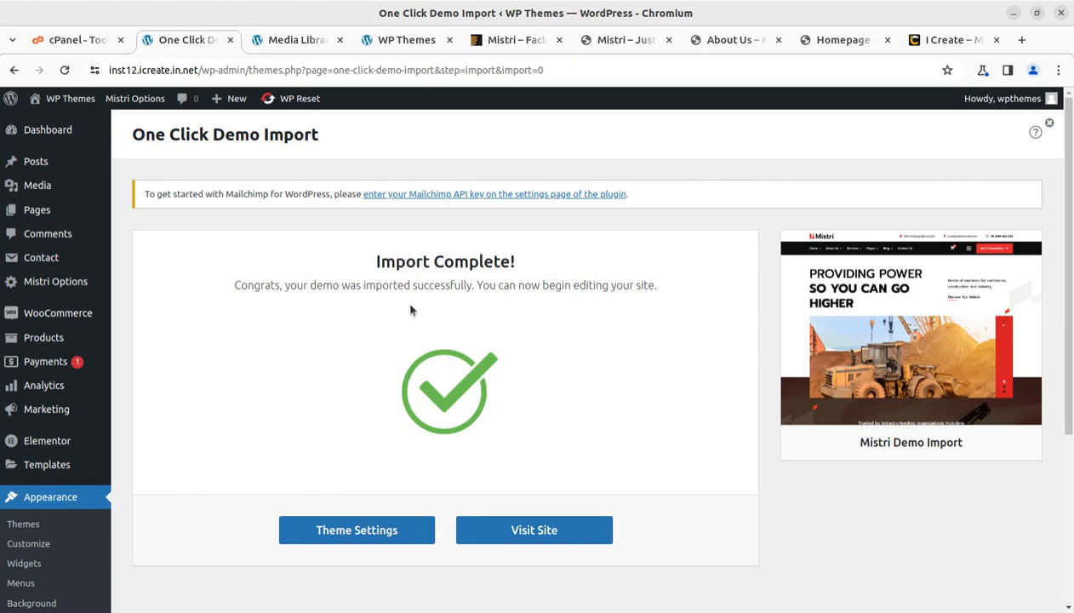
{"action": "left_click", "coordinate": [296, 40]}
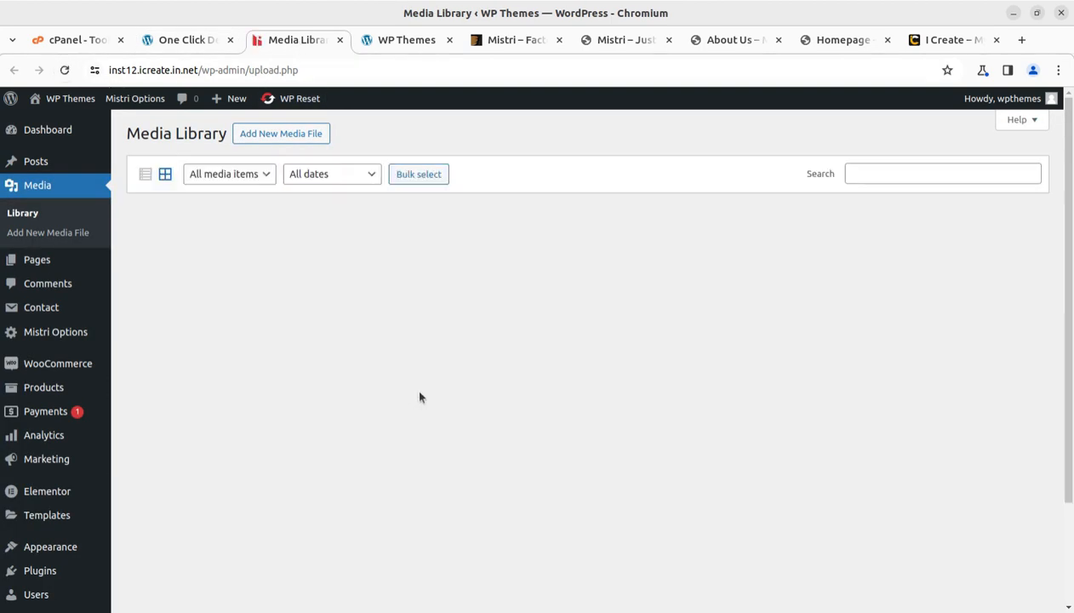
{"action": "scroll", "coordinate": [511, 408], "scroll_direction": "down", "scroll_amount": 10}
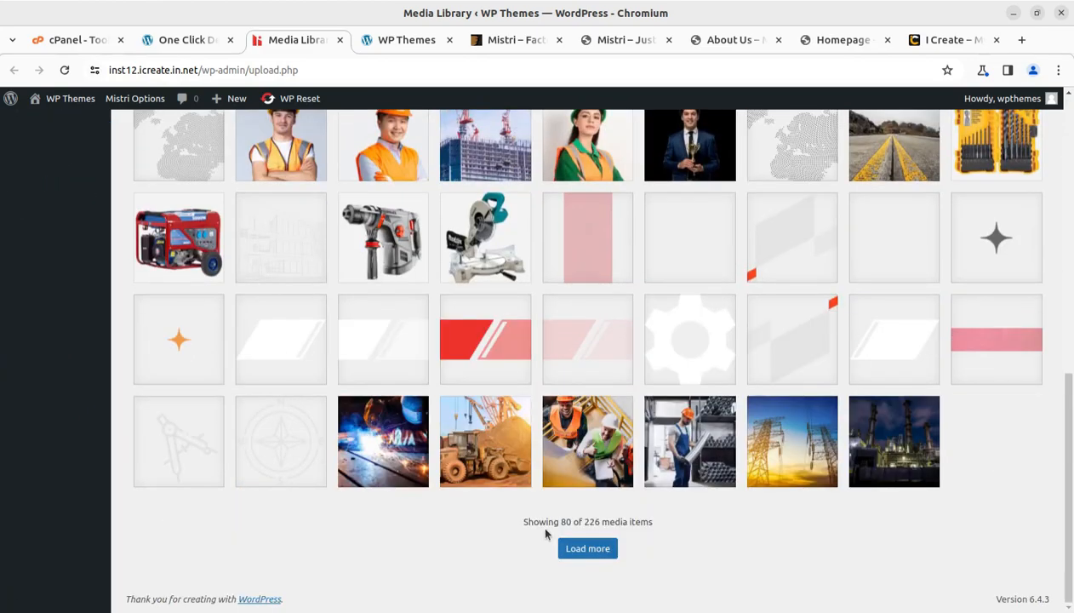
{"action": "scroll", "coordinate": [497, 390], "scroll_direction": "up", "scroll_amount": 15}
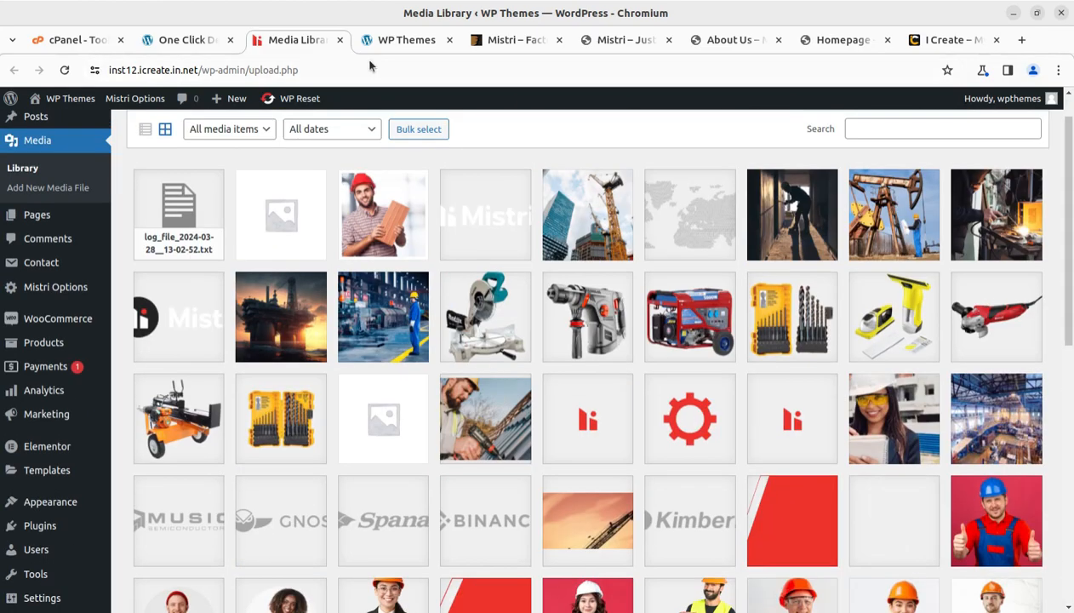
{"action": "left_click", "coordinate": [340, 41]}
{"action": "left_click", "coordinate": [185, 41]}
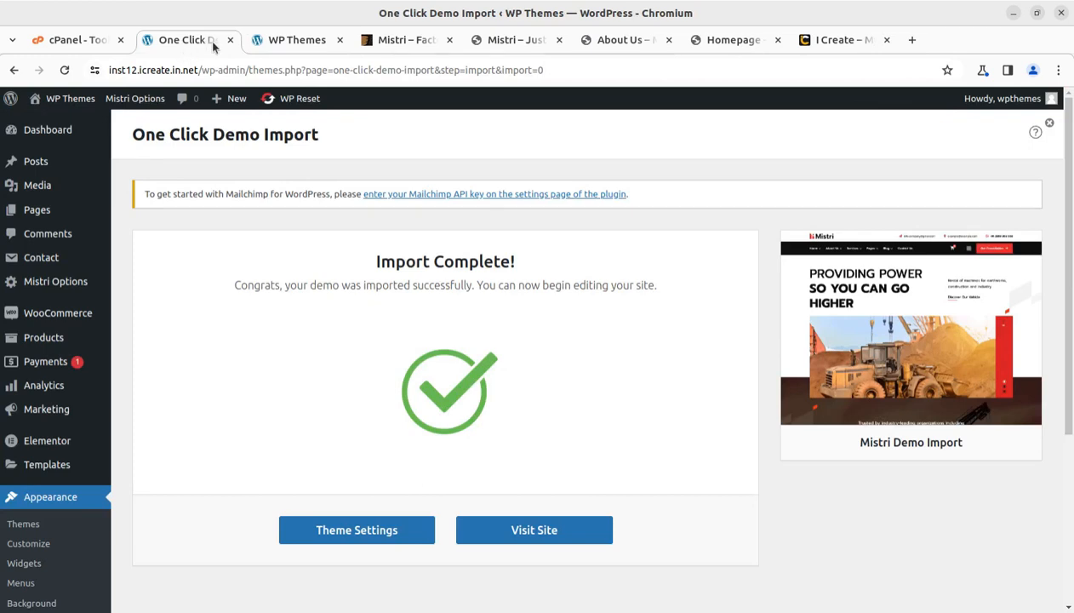
Reload the WP Themes site's front page and look through its posts and sidebar
{"action": "left_click", "coordinate": [289, 41]}
{"action": "left_click", "coordinate": [65, 71]}
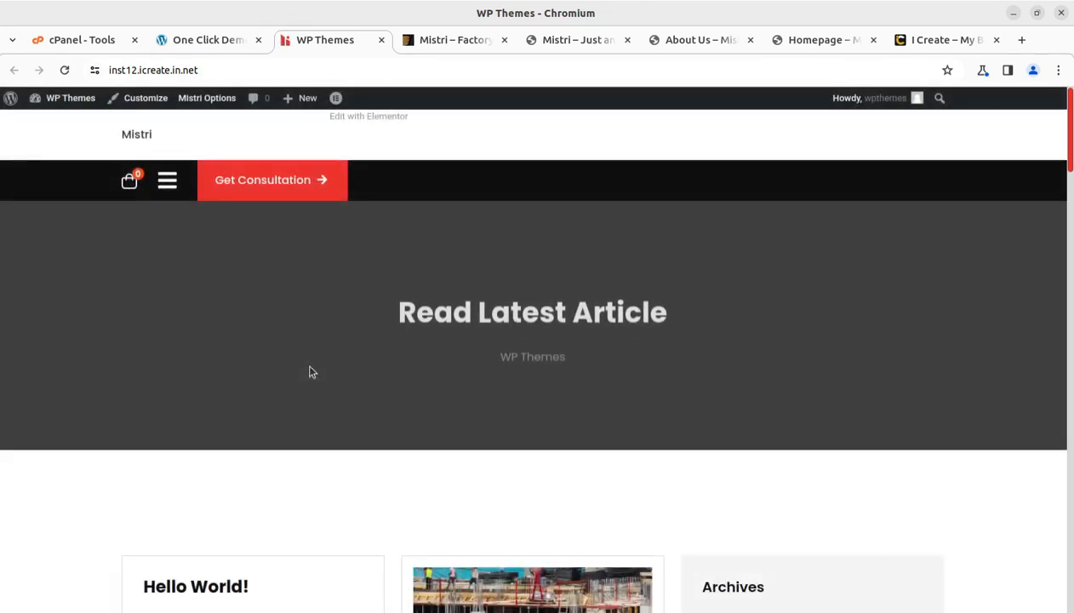
{"action": "scroll", "coordinate": [390, 395], "scroll_direction": "down", "scroll_amount": 10}
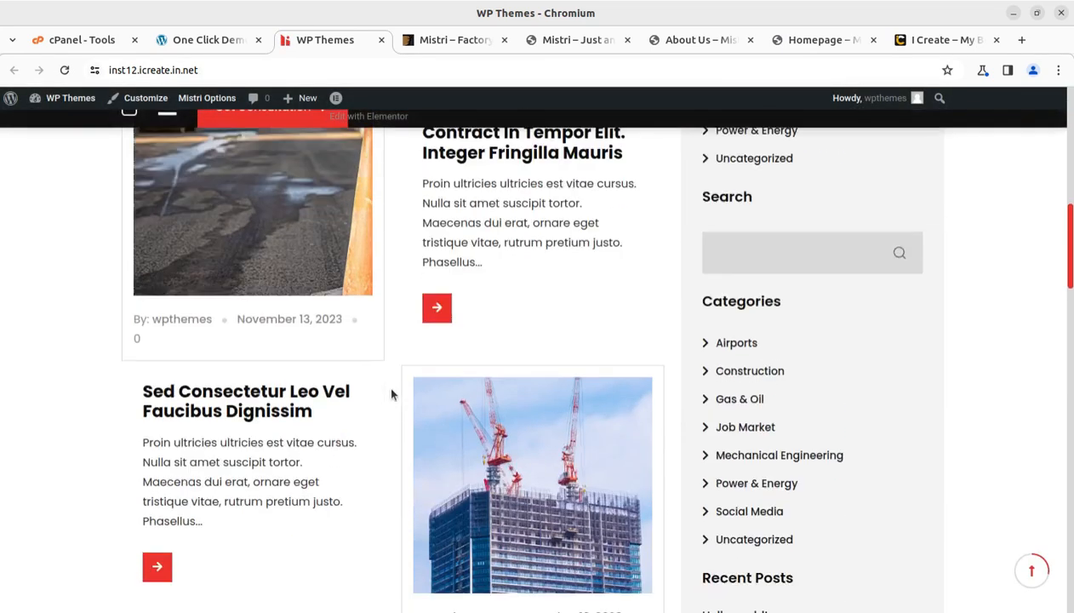
{"action": "scroll", "coordinate": [390, 395], "scroll_direction": "up", "scroll_amount": 11}
View the imported Homepage from the WordPress list of all pages and compare it with the site's current front page
{"action": "left_click", "coordinate": [213, 40]}
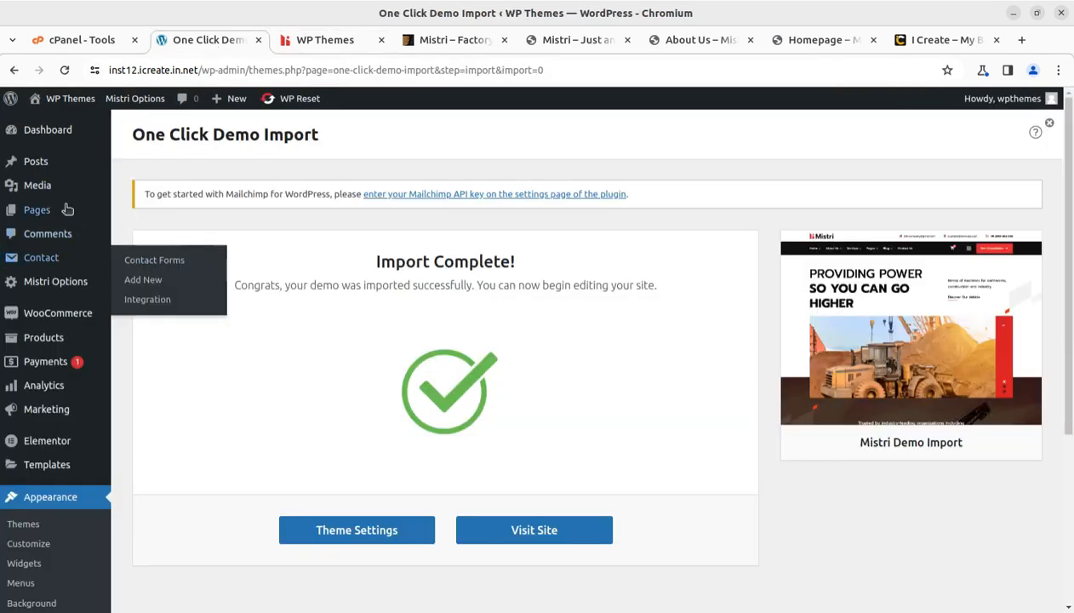
{"action": "mouse_move", "coordinate": [47, 211]}
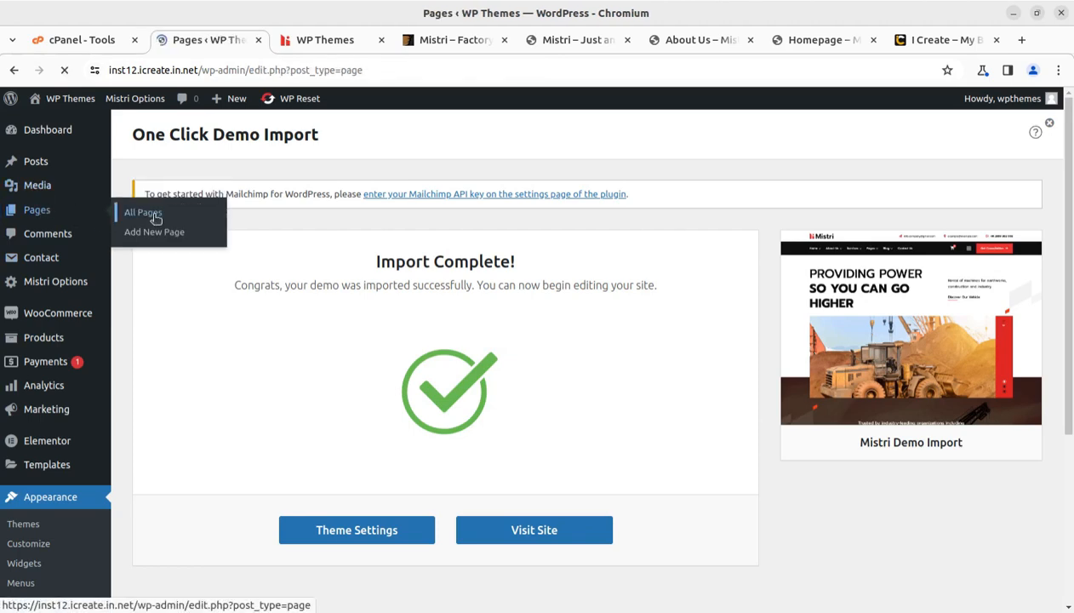
{"action": "scroll", "coordinate": [458, 434], "scroll_direction": "down", "scroll_amount": 4}
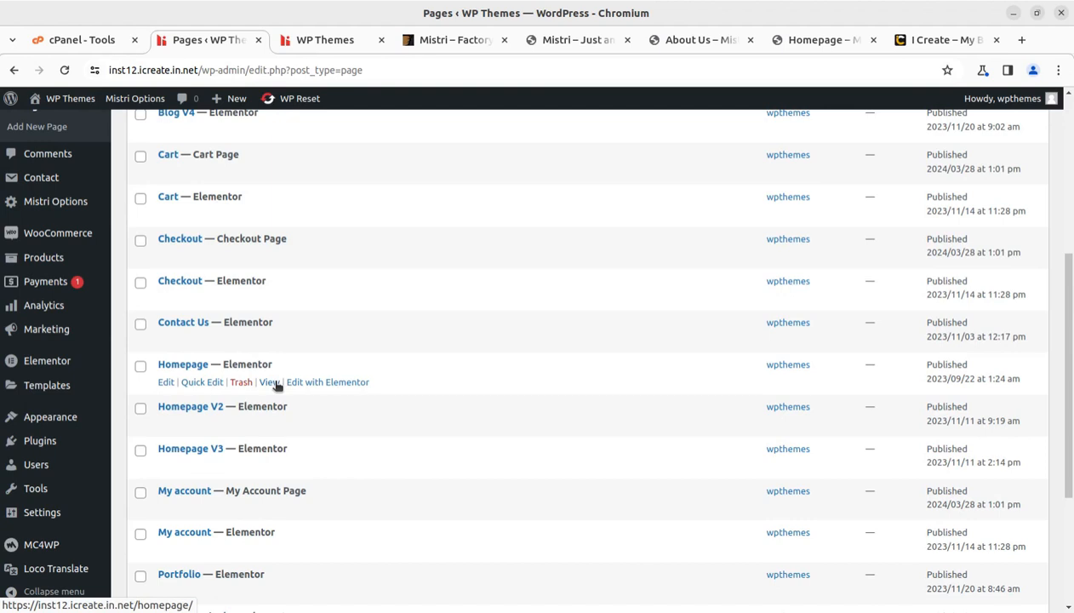
{"action": "left_click", "coordinate": [269, 382]}
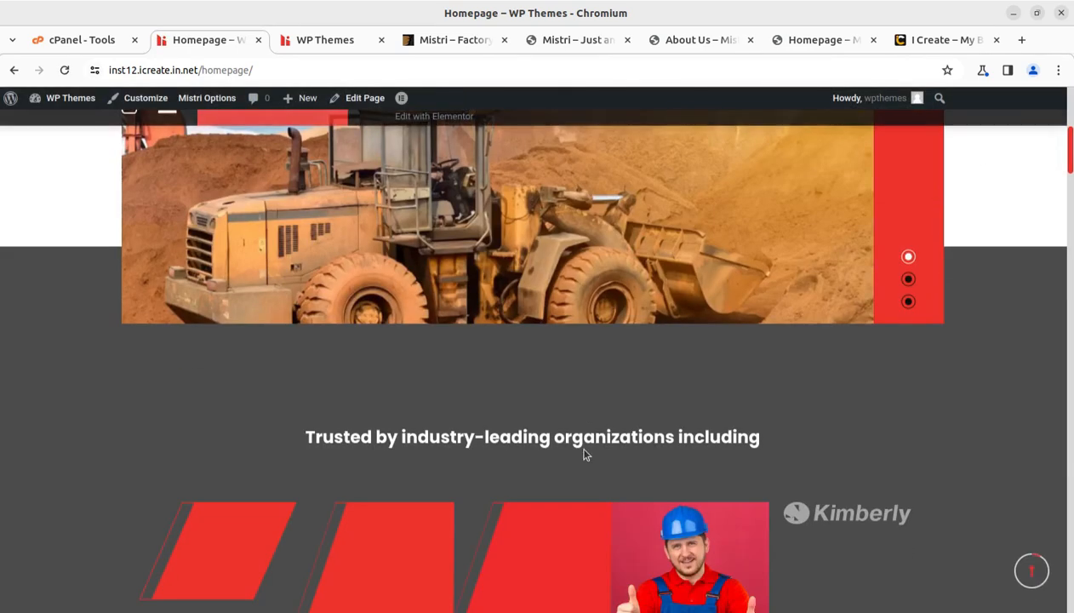
{"action": "scroll", "coordinate": [584, 455], "scroll_direction": "down", "scroll_amount": 5}
{"action": "scroll", "coordinate": [584, 455], "scroll_direction": "down", "scroll_amount": 4}
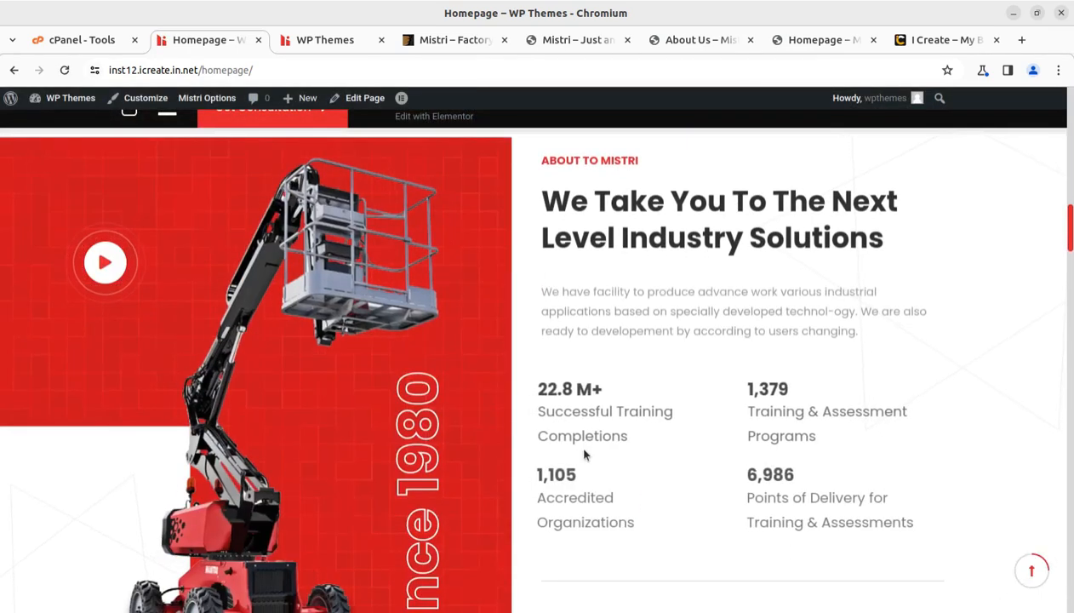
{"action": "scroll", "coordinate": [584, 455], "scroll_direction": "up", "scroll_amount": 10}
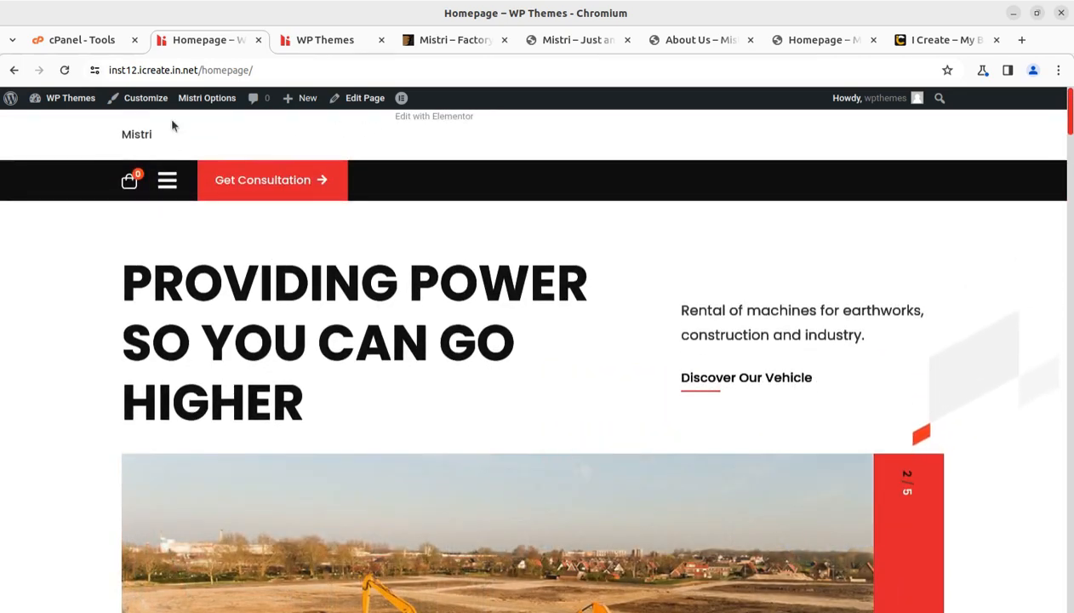
{"action": "left_click", "coordinate": [328, 45]}
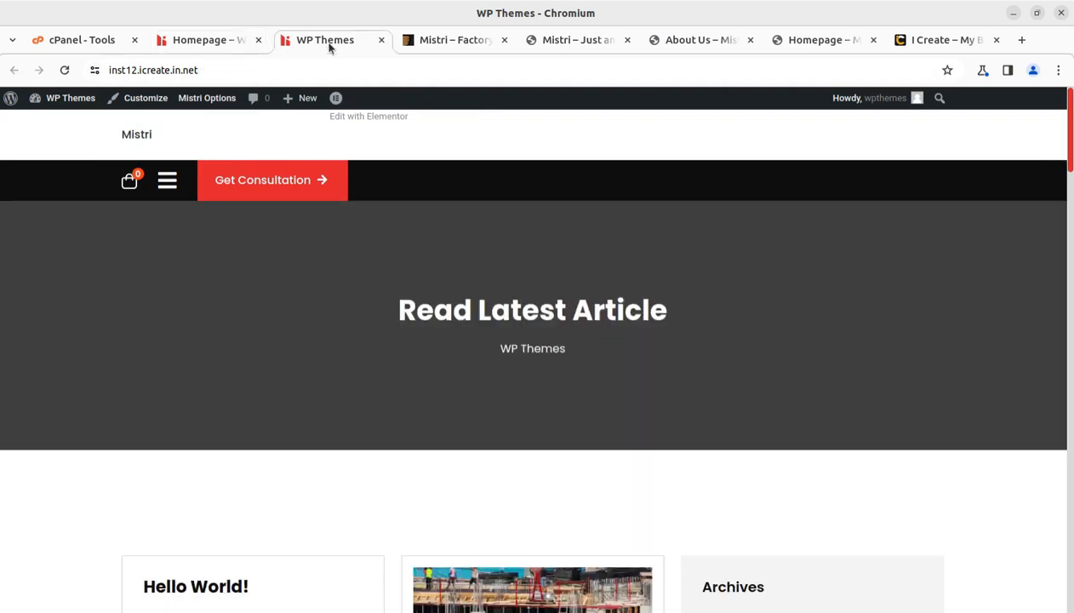
{"action": "scroll", "coordinate": [391, 299], "scroll_direction": "down", "scroll_amount": 4}
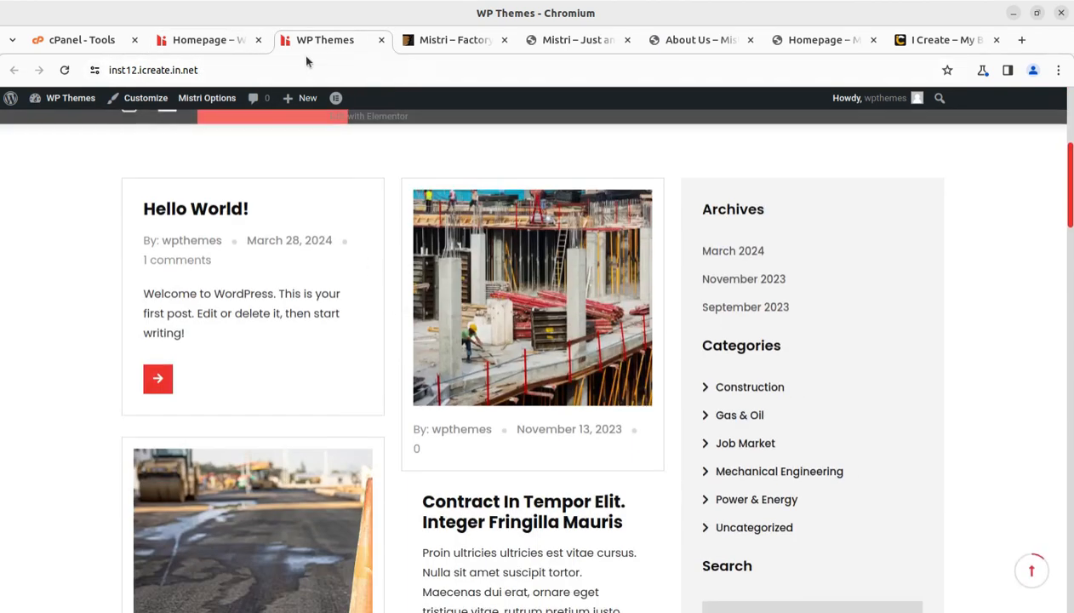
Set the site's homepage to a static page, choose Homepage V2 as the homepage, and publish the change
{"action": "left_click", "coordinate": [181, 44]}
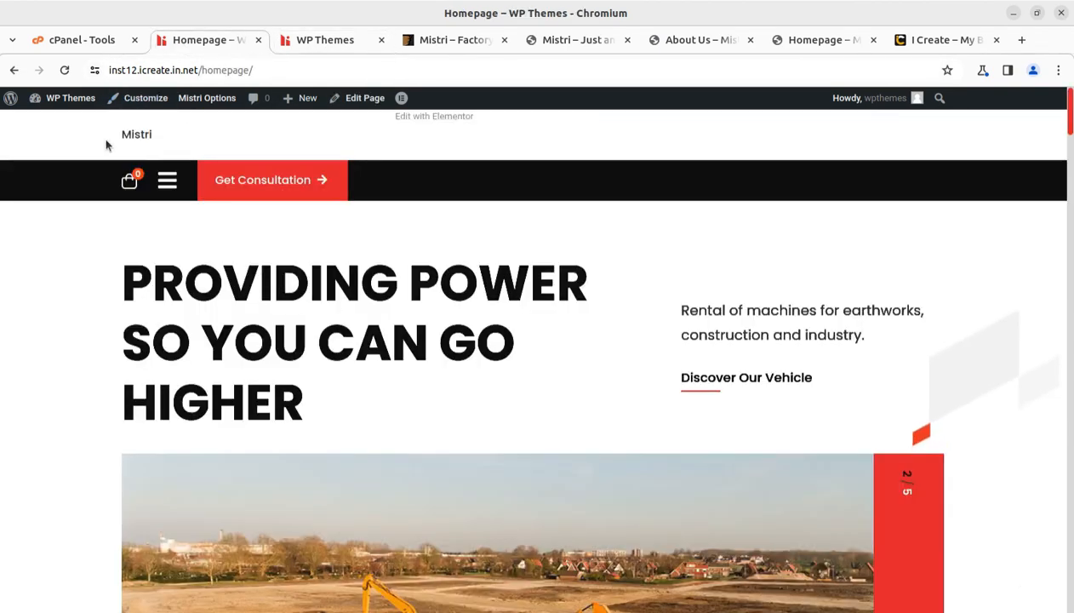
{"action": "left_click", "coordinate": [56, 125]}
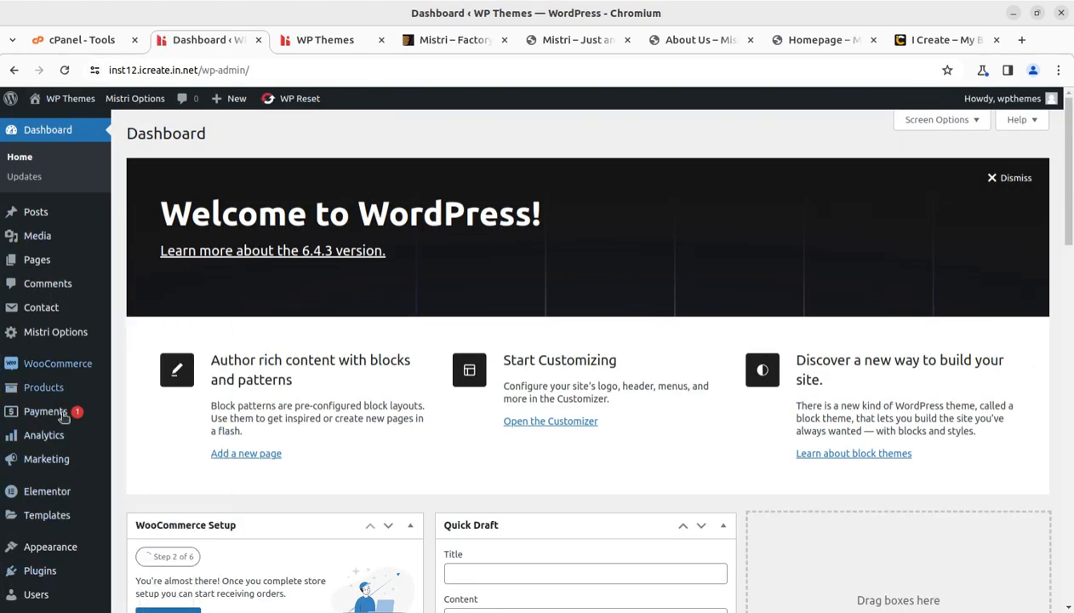
{"action": "mouse_move", "coordinate": [94, 551]}
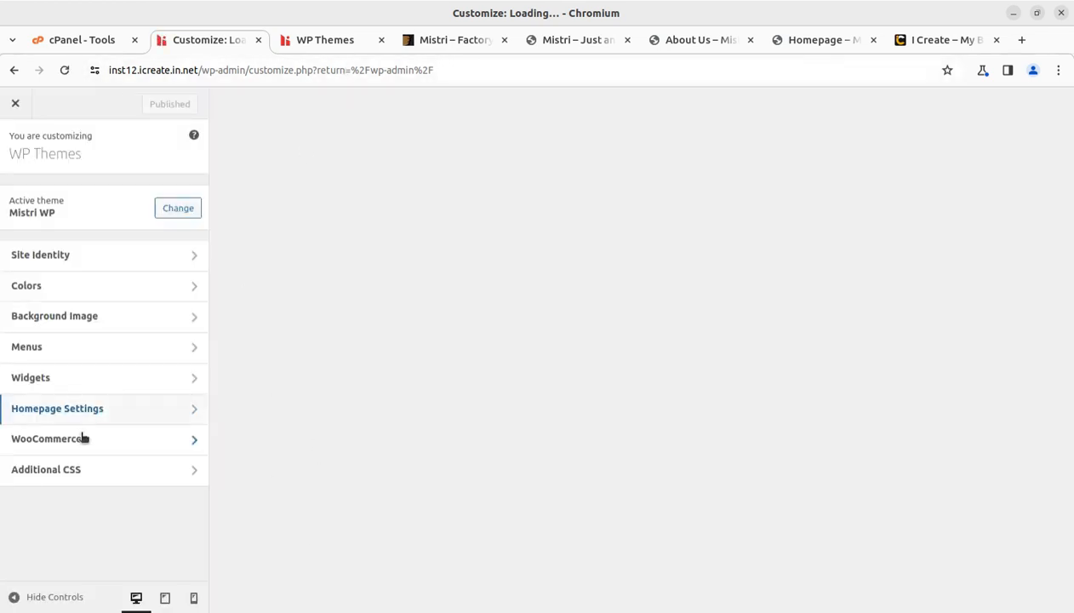
{"action": "left_click", "coordinate": [118, 411]}
{"action": "left_click", "coordinate": [13, 341]}
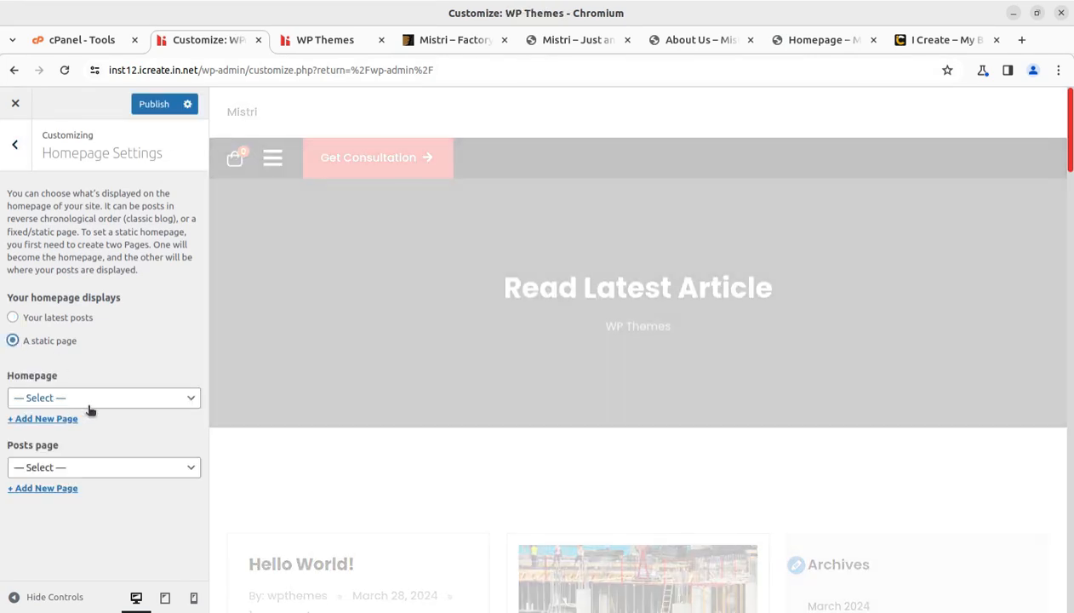
{"action": "left_click", "coordinate": [89, 398]}
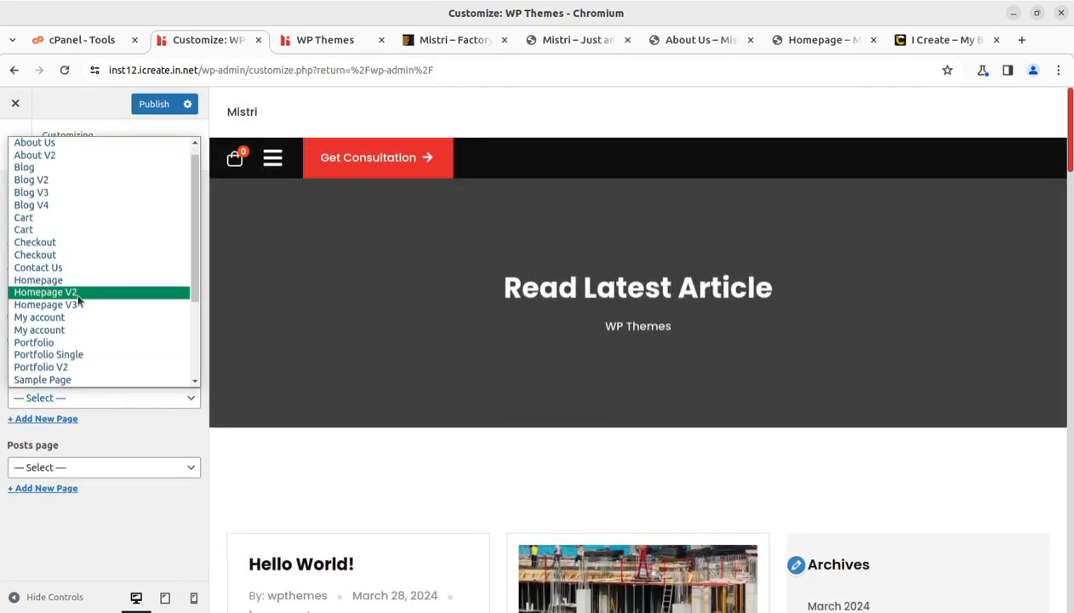
{"action": "left_click", "coordinate": [74, 292]}
{"action": "left_click", "coordinate": [152, 104]}
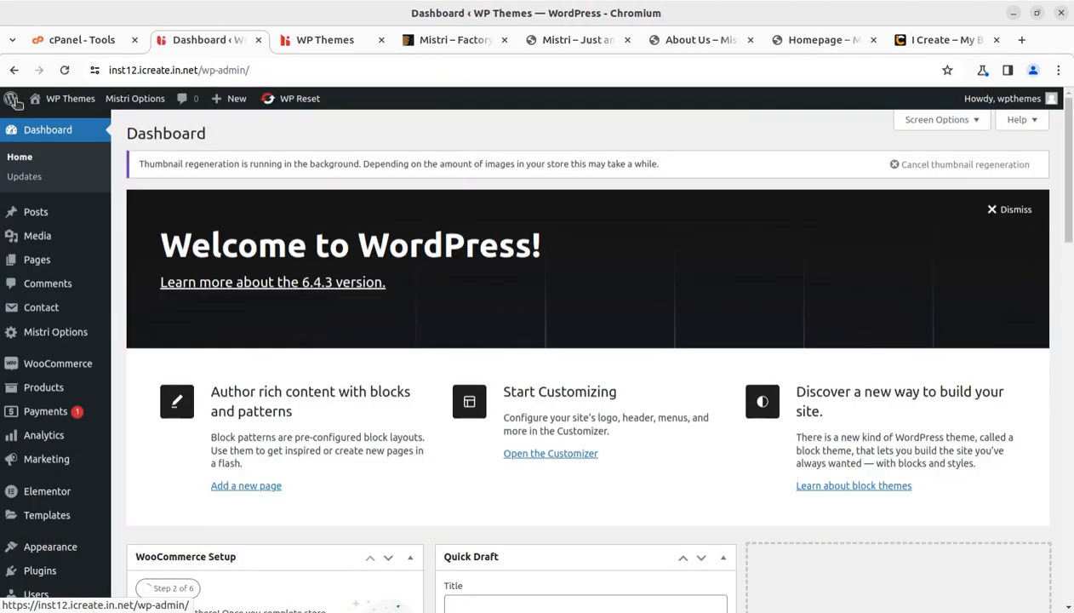
Reload the WP Themes site's front page, look through it and compare its header with the demo's Homepage V2
{"action": "left_click", "coordinate": [314, 42]}
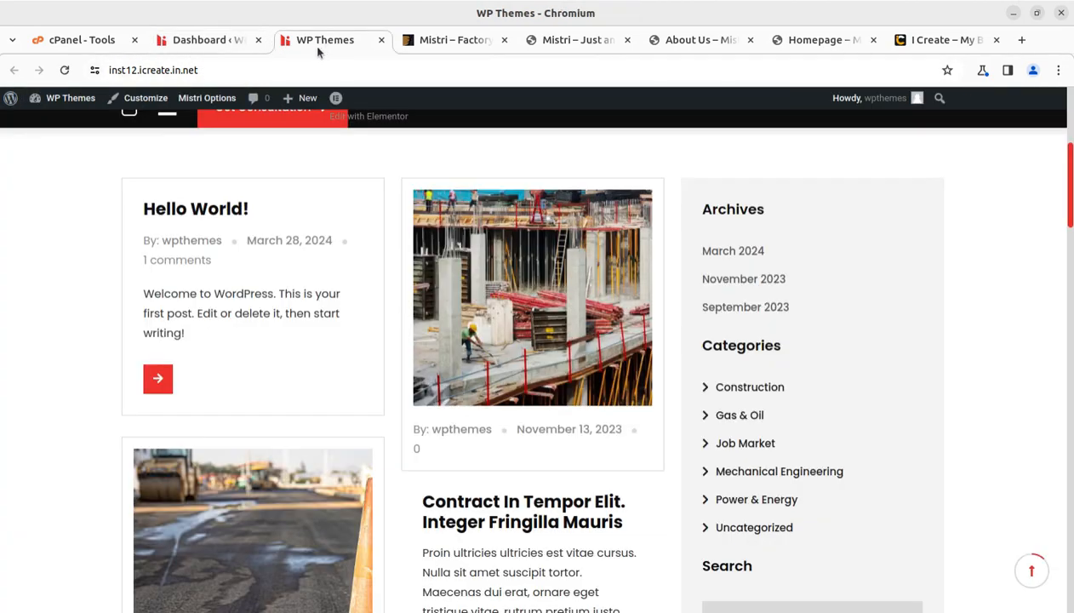
{"action": "left_click", "coordinate": [65, 70]}
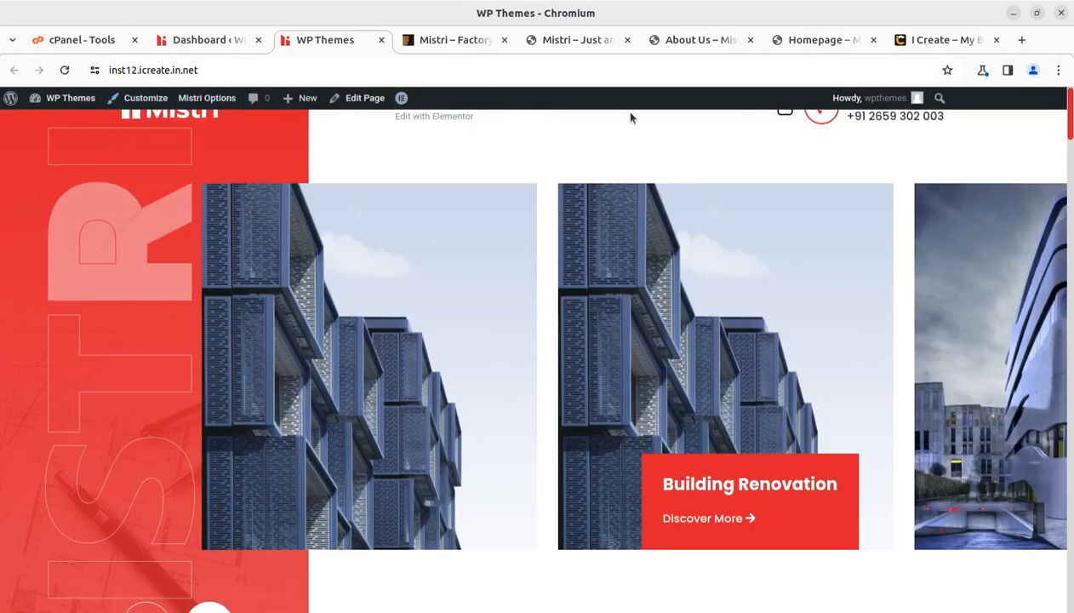
{"action": "scroll", "coordinate": [694, 243], "scroll_direction": "down", "scroll_amount": 5}
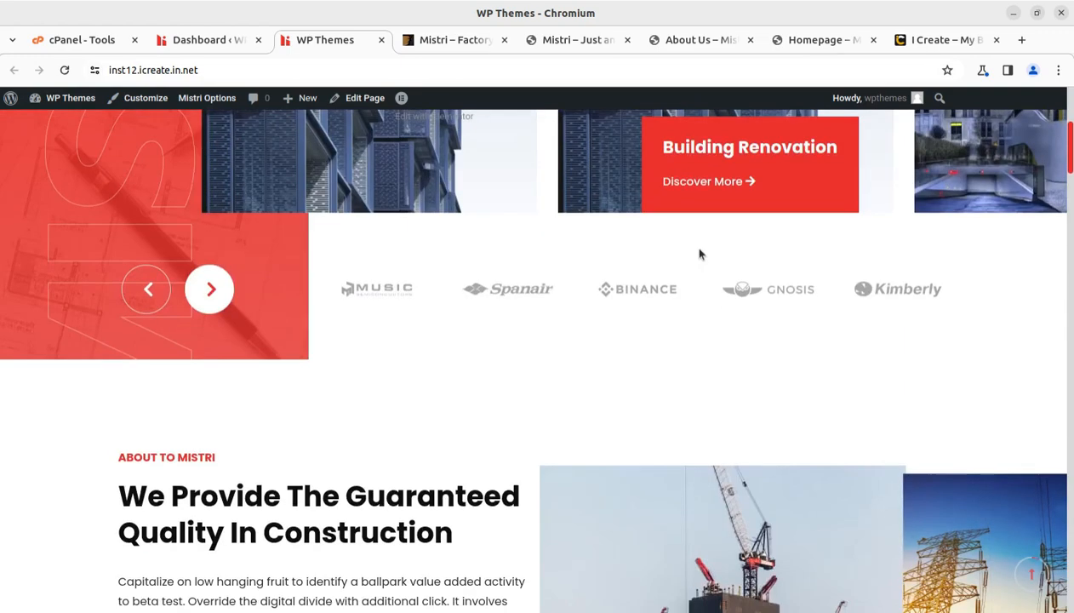
{"action": "scroll", "coordinate": [698, 252], "scroll_direction": "down", "scroll_amount": 8}
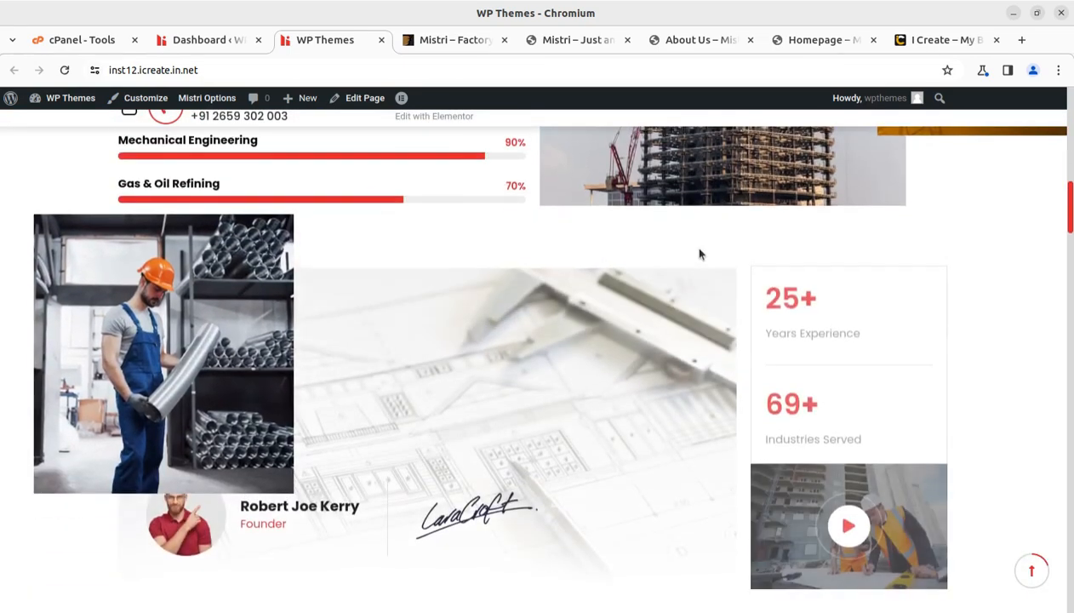
{"action": "scroll", "coordinate": [700, 254], "scroll_direction": "down", "scroll_amount": 5}
{"action": "scroll", "coordinate": [699, 254], "scroll_direction": "down", "scroll_amount": 5}
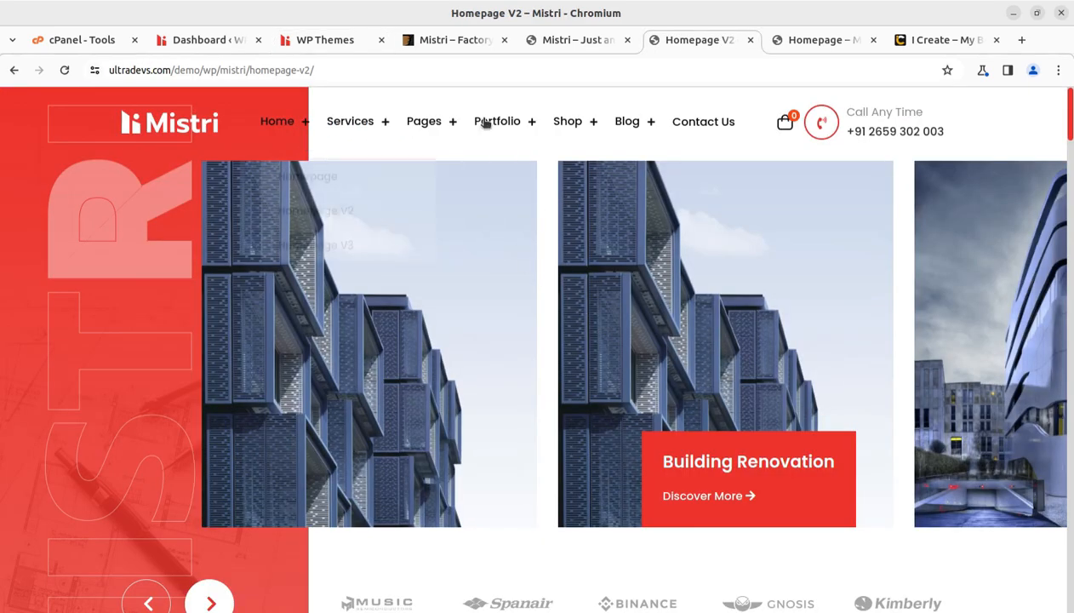
{"action": "left_click", "coordinate": [326, 40]}
{"action": "scroll", "coordinate": [579, 300], "scroll_direction": "up", "scroll_amount": 10}
{"action": "scroll", "coordinate": [579, 300], "scroll_direction": "up", "scroll_amount": 5}
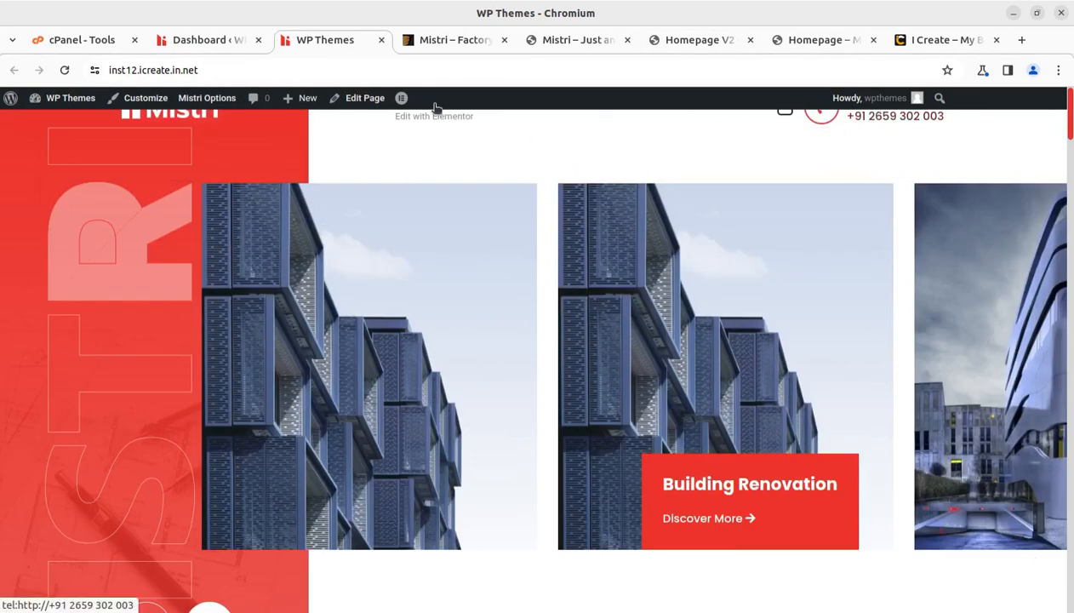
Assign Menu 1 to both the Primary and Mobile theme locations in WordPress and save the changes
{"action": "left_click", "coordinate": [223, 43]}
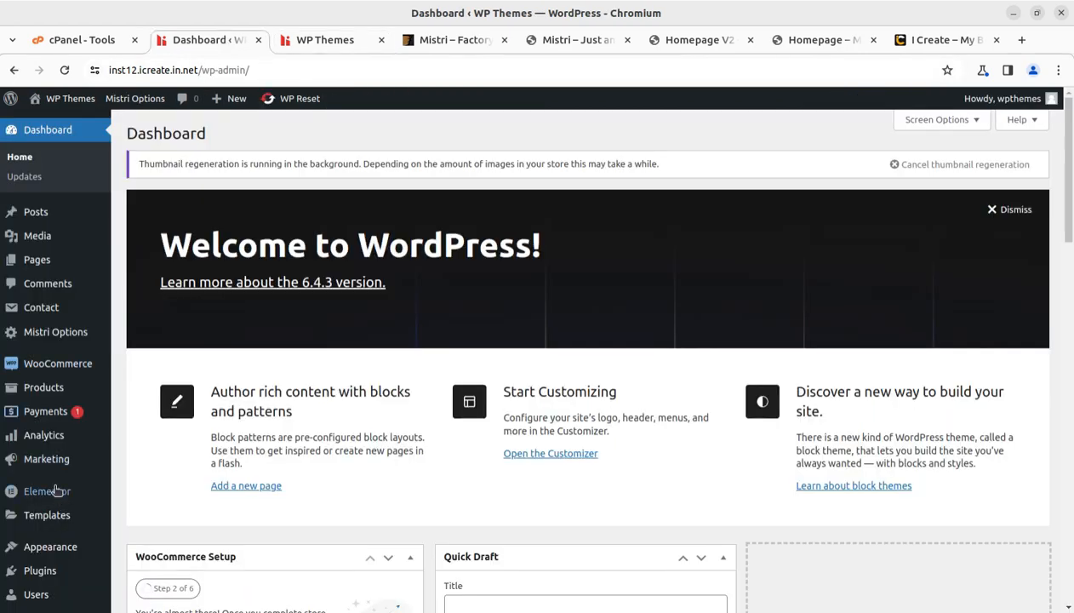
{"action": "mouse_move", "coordinate": [58, 488]}
{"action": "mouse_move", "coordinate": [48, 551]}
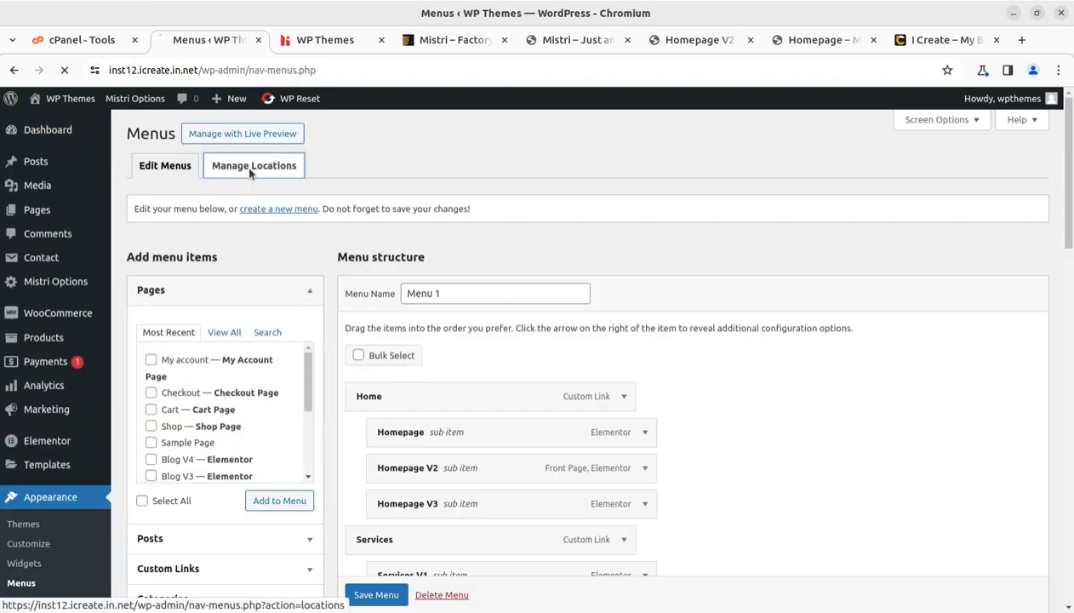
{"action": "left_click", "coordinate": [245, 165]}
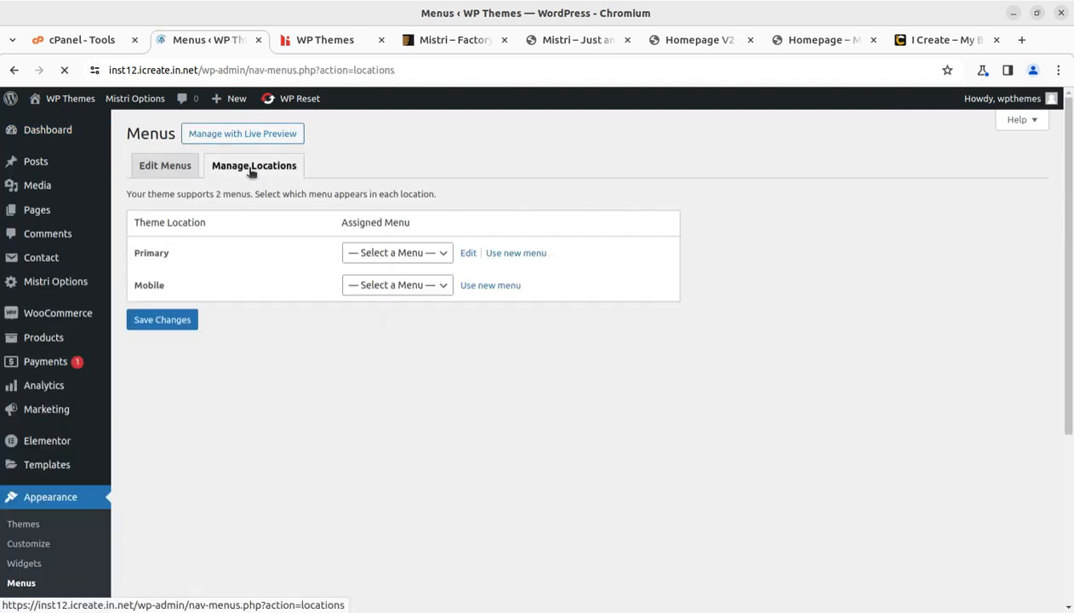
{"action": "left_click", "coordinate": [375, 252]}
{"action": "left_click", "coordinate": [375, 275]}
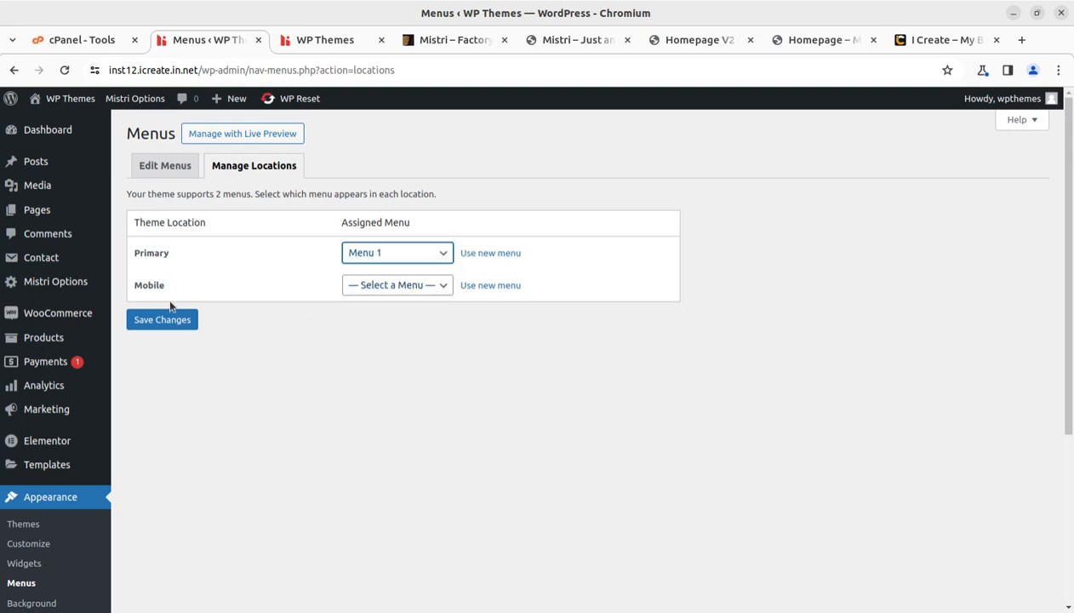
{"action": "left_click", "coordinate": [392, 286]}
{"action": "left_click", "coordinate": [379, 314]}
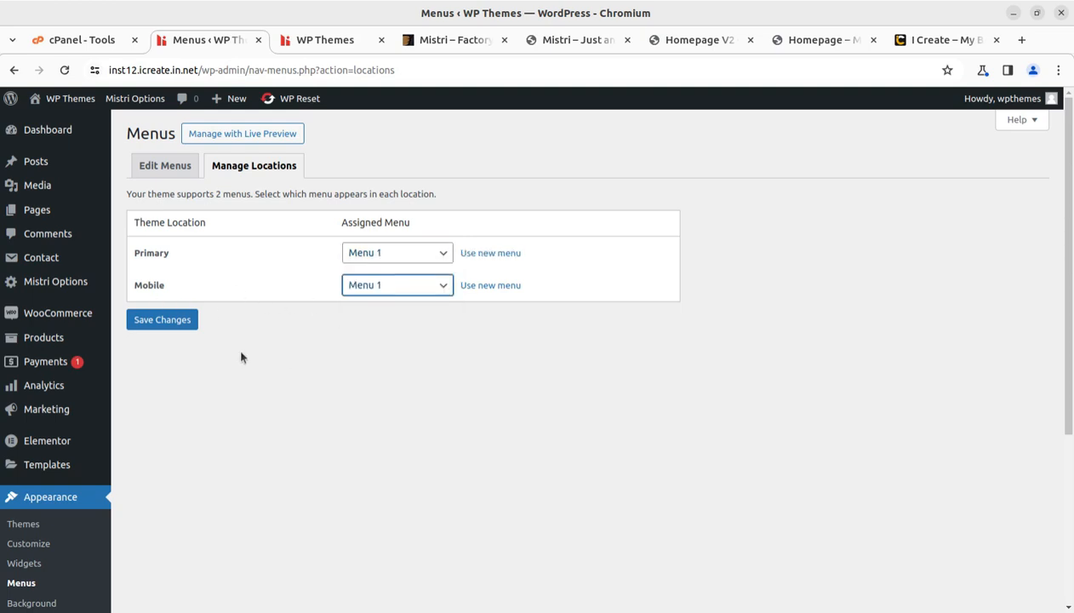
{"action": "left_click", "coordinate": [166, 322]}
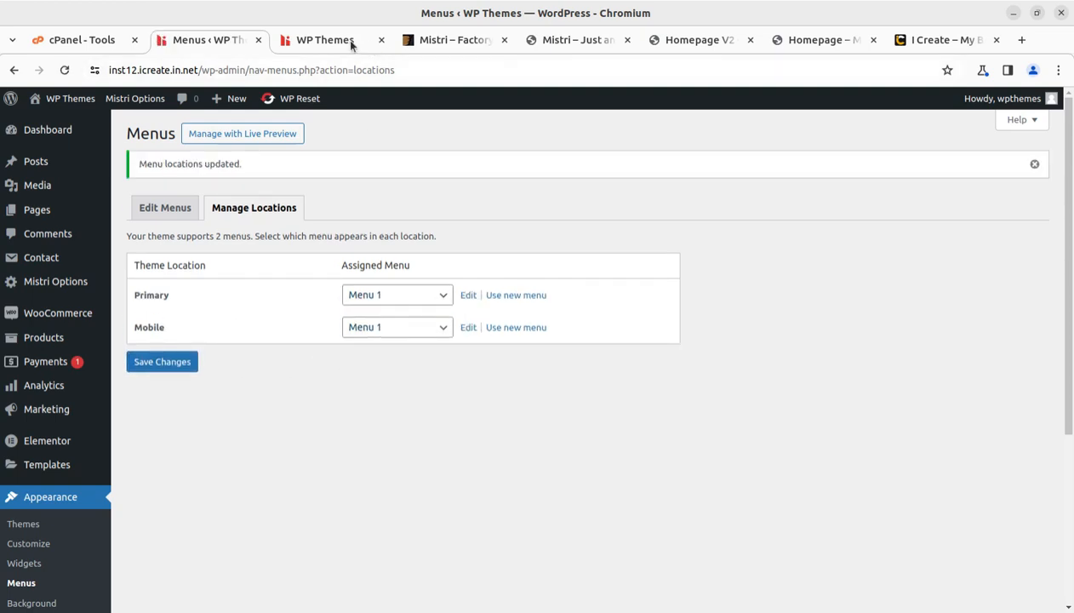
Check the navigation menu on the site's front page and look through the page's sections
{"action": "left_click", "coordinate": [325, 40]}
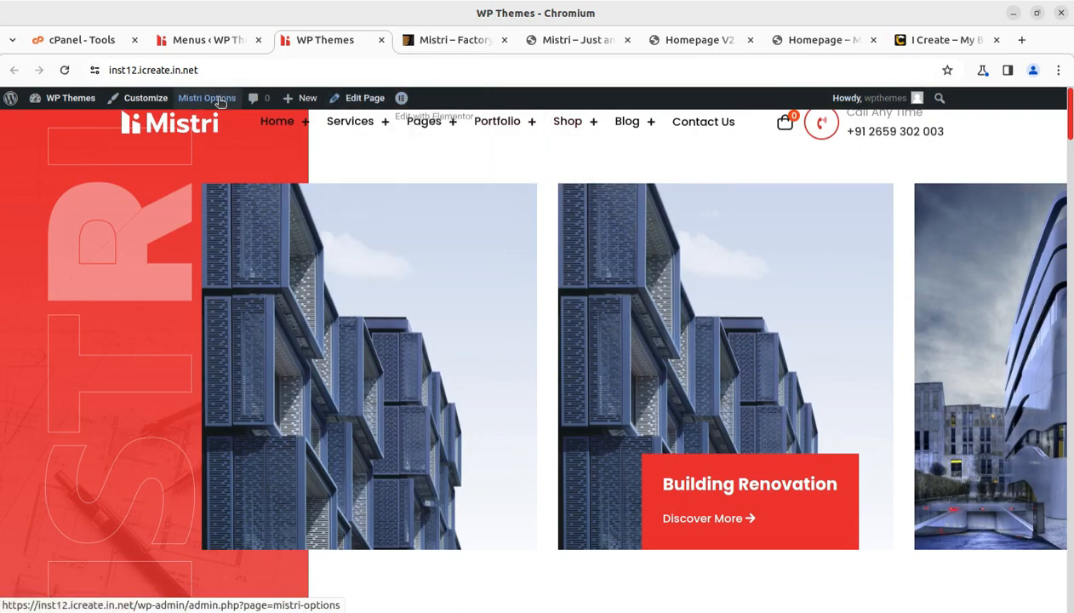
{"action": "scroll", "coordinate": [525, 365], "scroll_direction": "down", "scroll_amount": 10}
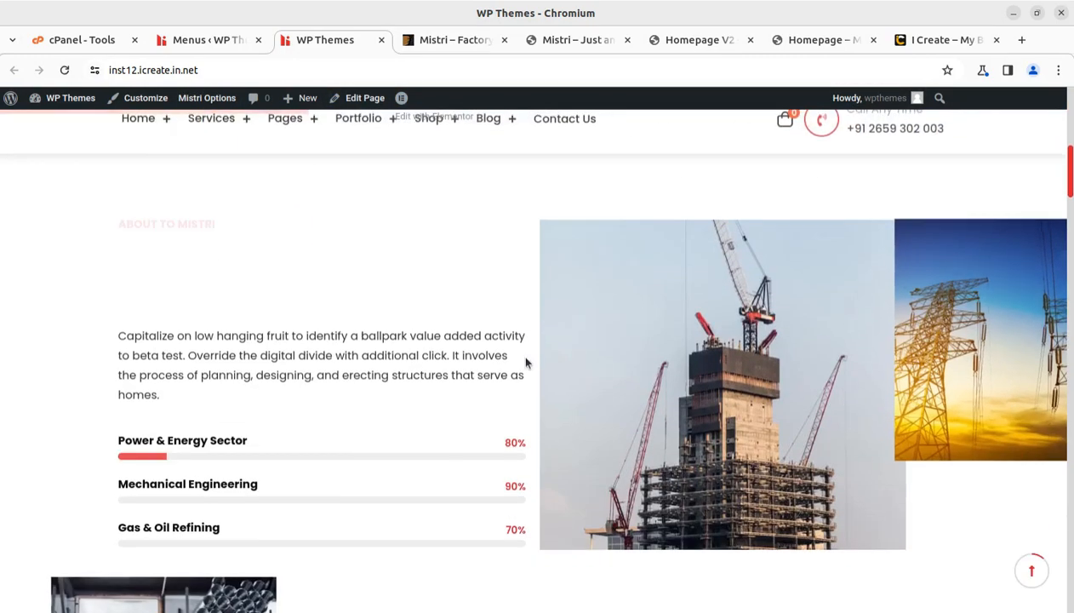
{"action": "scroll", "coordinate": [525, 363], "scroll_direction": "down", "scroll_amount": 10}
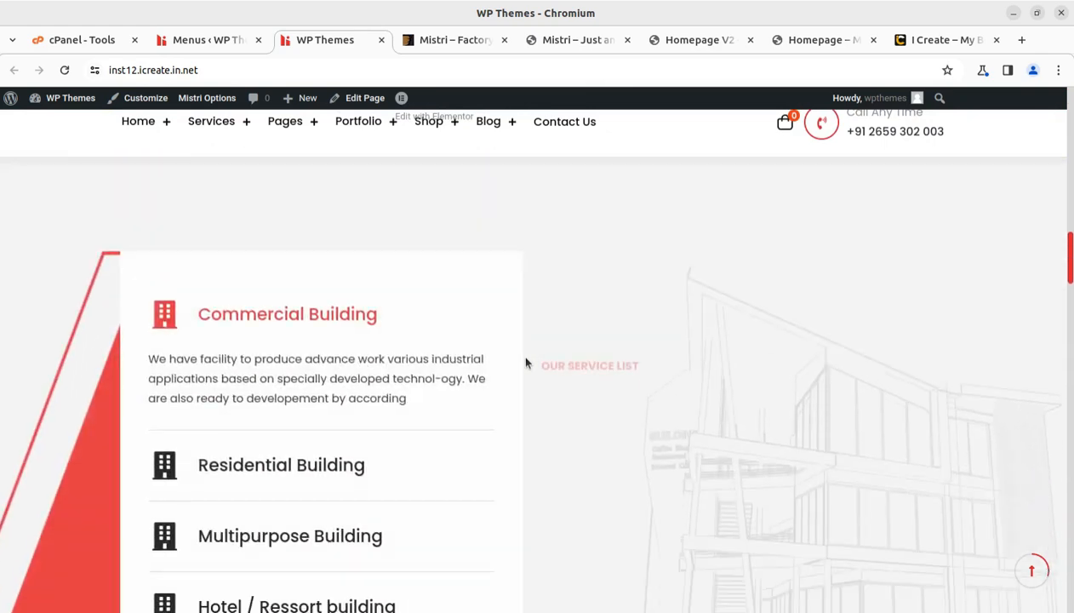
{"action": "scroll", "coordinate": [525, 363], "scroll_direction": "down", "scroll_amount": 5}
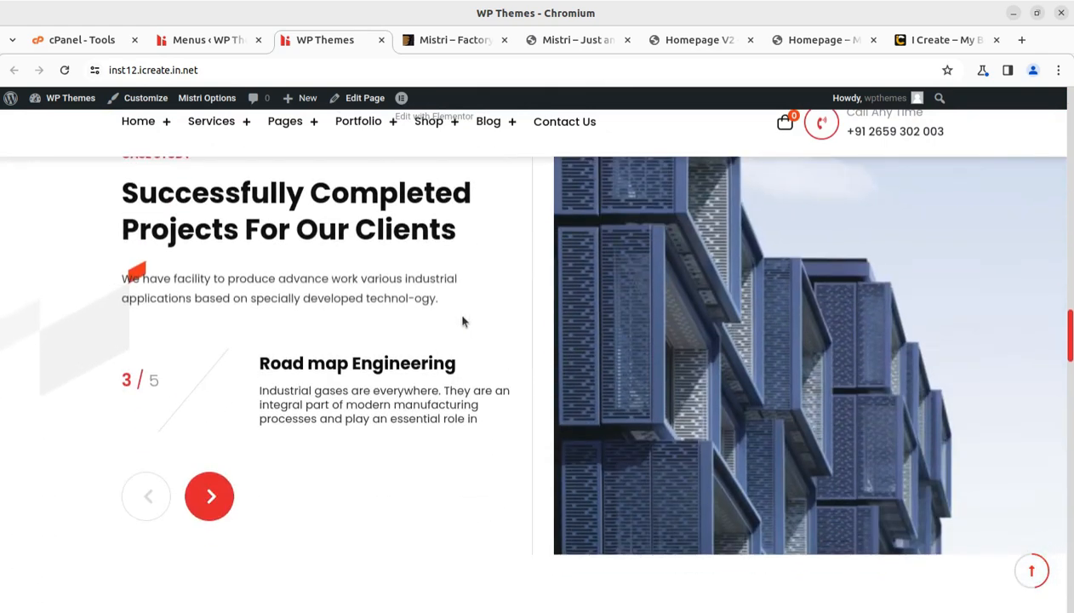
{"action": "scroll", "coordinate": [462, 321], "scroll_direction": "up", "scroll_amount": 10}
{"action": "scroll", "coordinate": [462, 321], "scroll_direction": "up", "scroll_amount": 10}
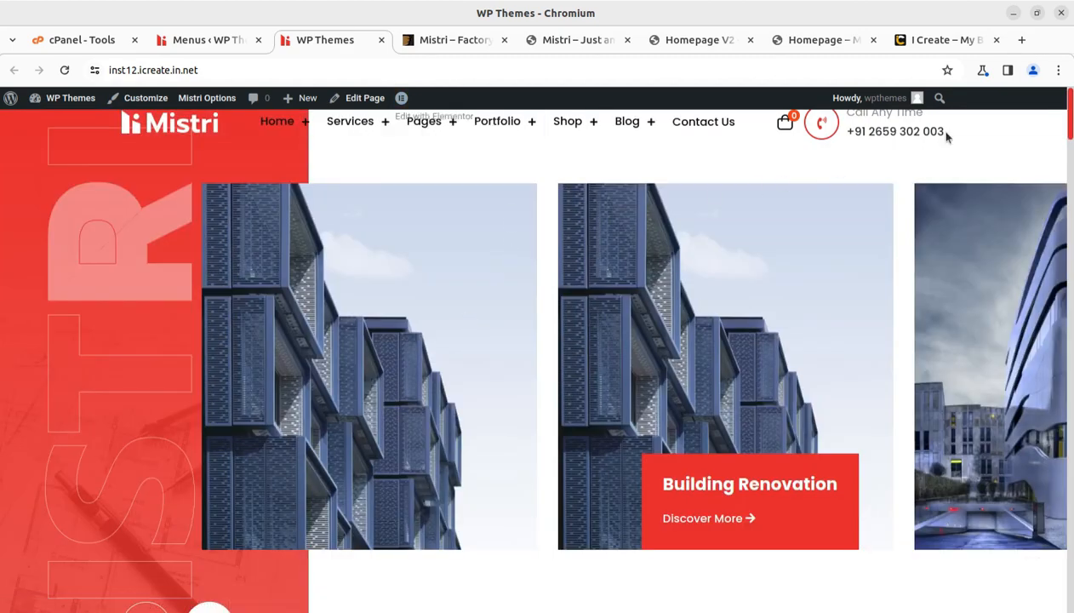
Open the Services V1 page from the site's Services menu and review it down to the footer
{"action": "scroll", "coordinate": [913, 366], "scroll_direction": "down", "scroll_amount": 3}
{"action": "mouse_move", "coordinate": [212, 125]}
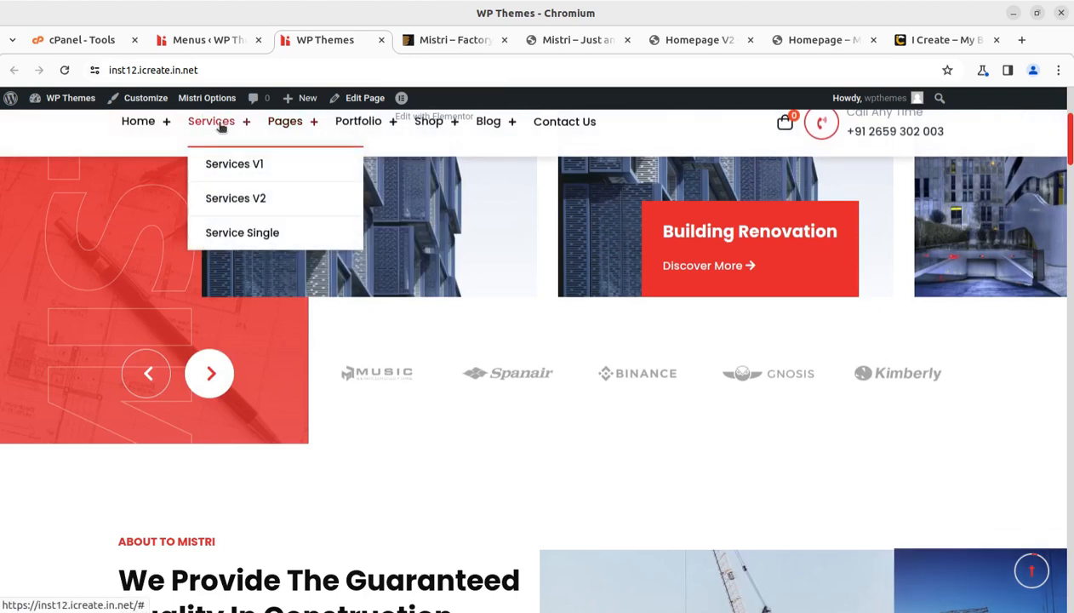
{"action": "left_click", "coordinate": [223, 170]}
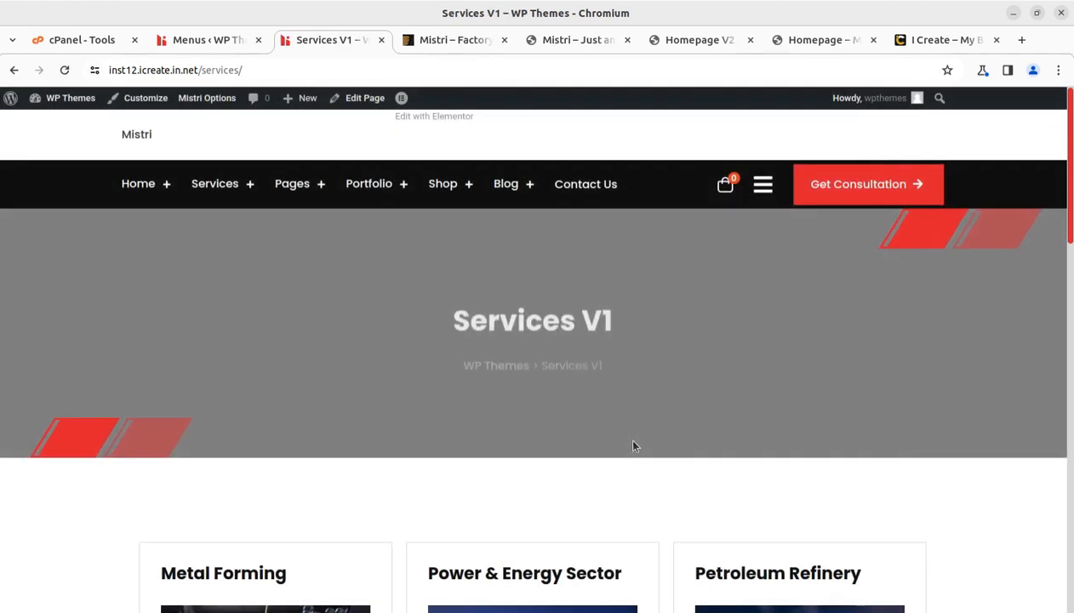
{"action": "scroll", "coordinate": [686, 256], "scroll_direction": "down", "scroll_amount": 10}
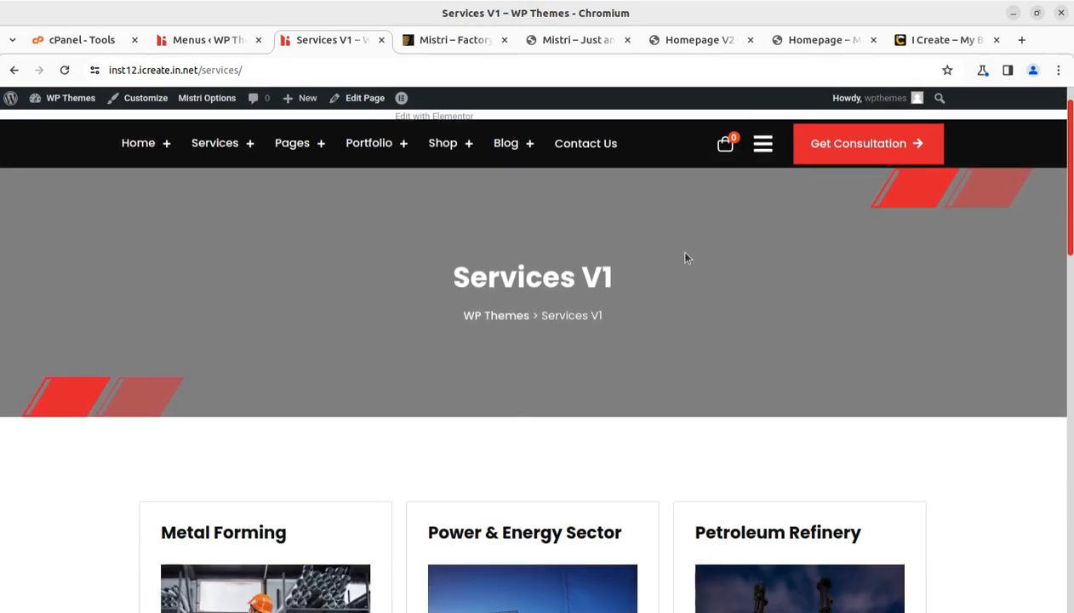
{"action": "scroll", "coordinate": [686, 260], "scroll_direction": "down", "scroll_amount": 5}
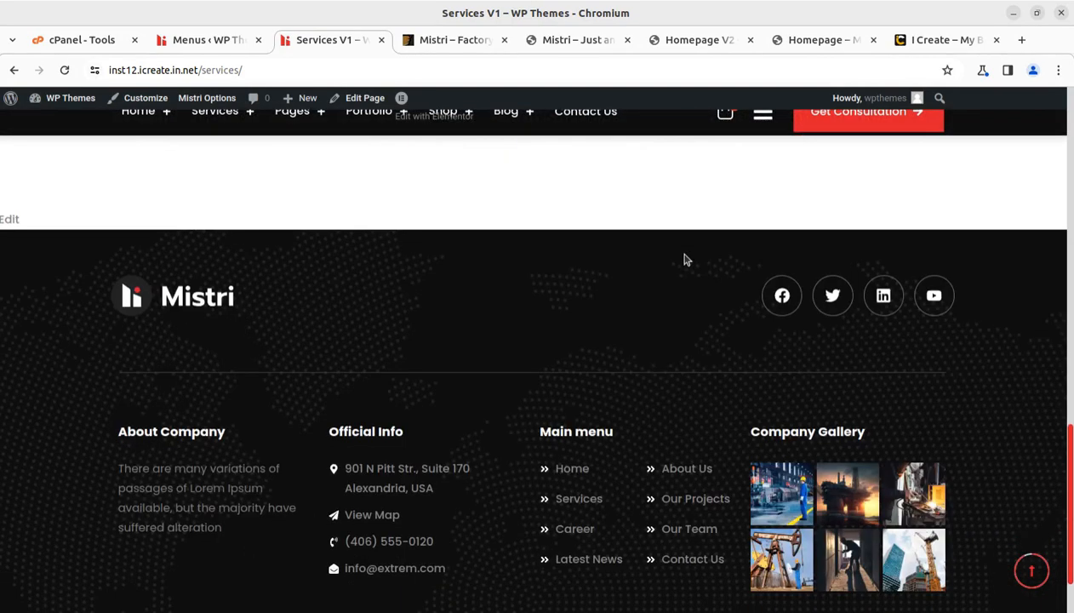
{"action": "scroll", "coordinate": [686, 260], "scroll_direction": "up", "scroll_amount": 15}
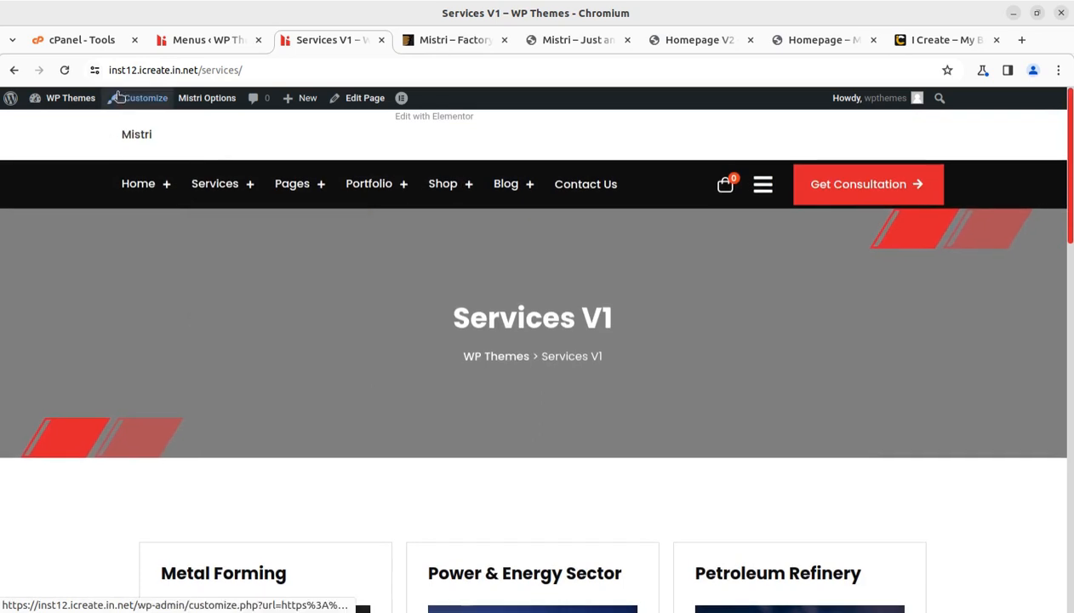
{"action": "left_click", "coordinate": [201, 45]}
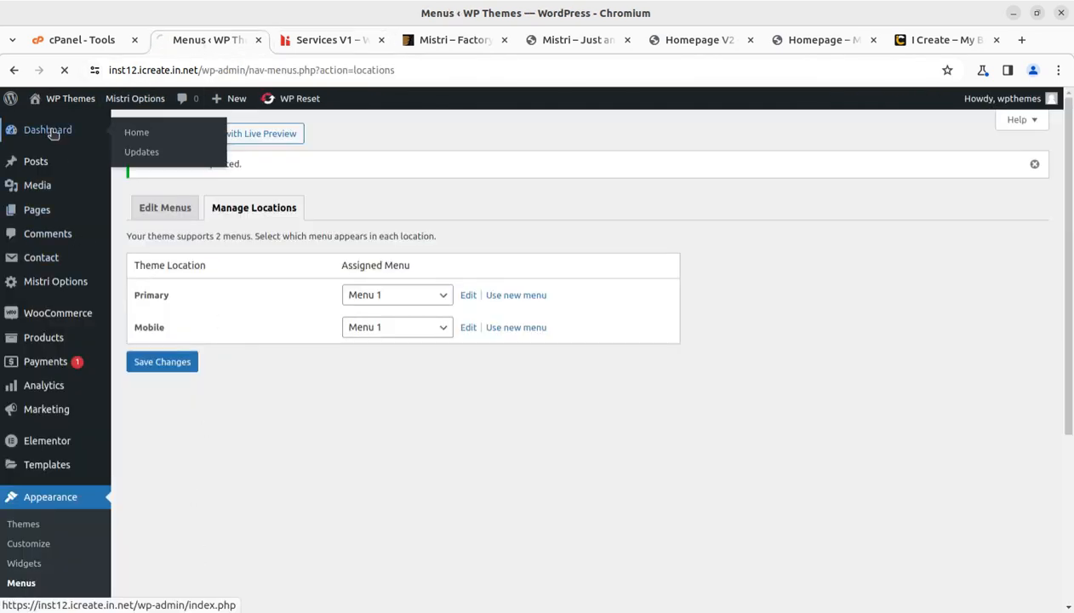
{"action": "left_click", "coordinate": [47, 131]}
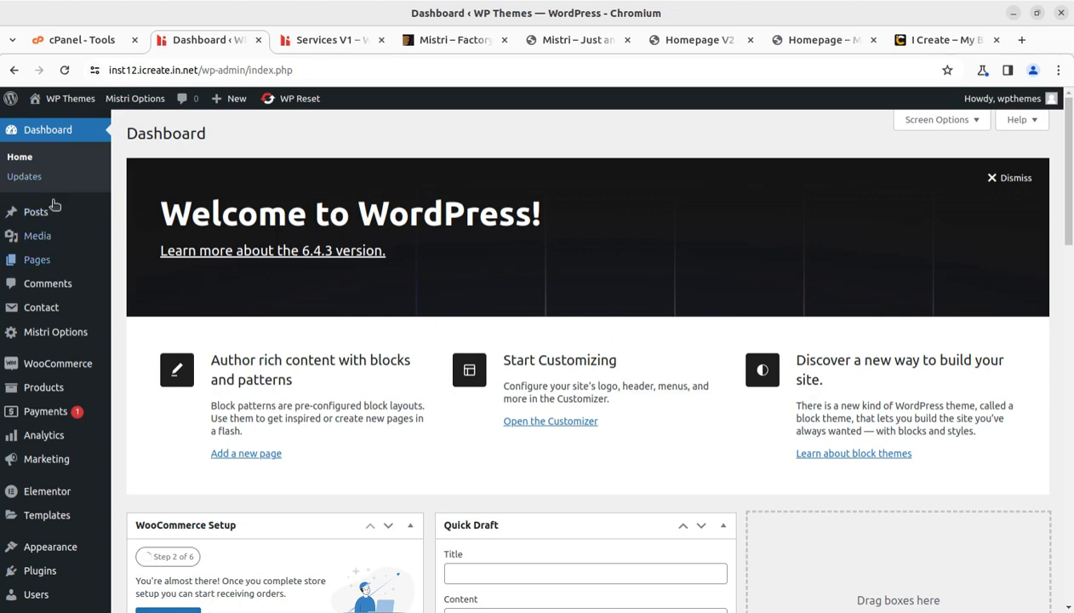
{"action": "scroll", "coordinate": [78, 354], "scroll_direction": "down", "scroll_amount": 3}
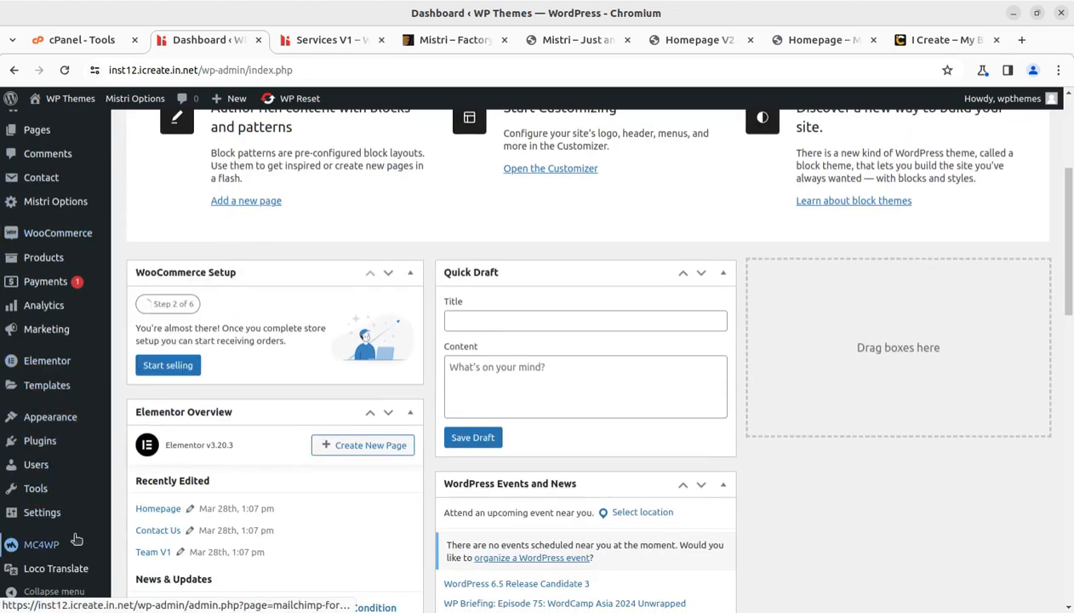
{"action": "scroll", "coordinate": [74, 542], "scroll_direction": "up", "scroll_amount": 3}
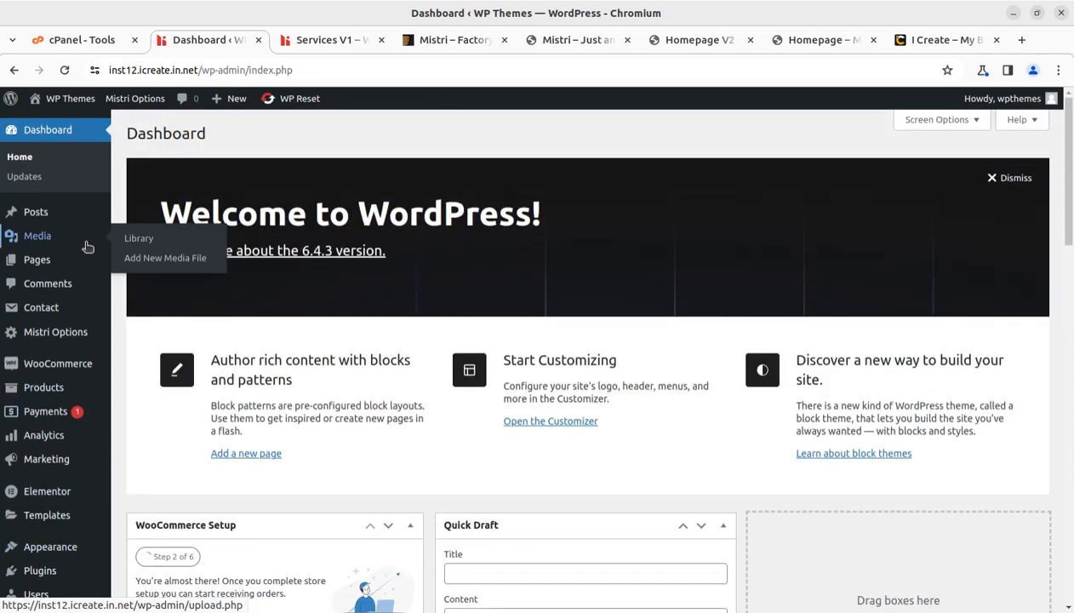
Open Homepage from the site's Home menu and switch to the Mistri theme's ThemeForest page
{"action": "left_click", "coordinate": [309, 39]}
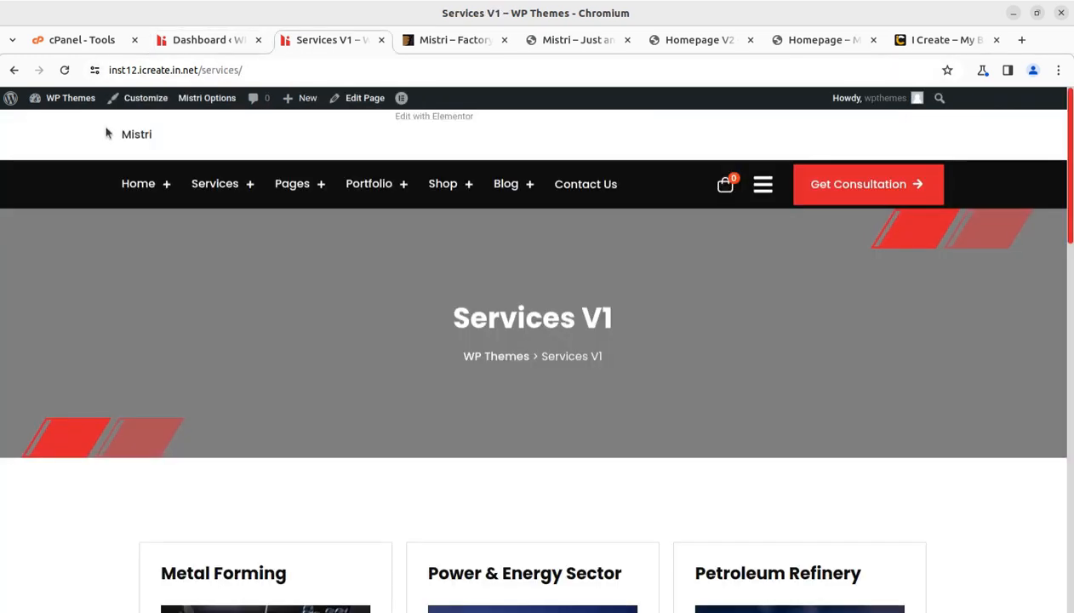
{"action": "left_click", "coordinate": [139, 184]}
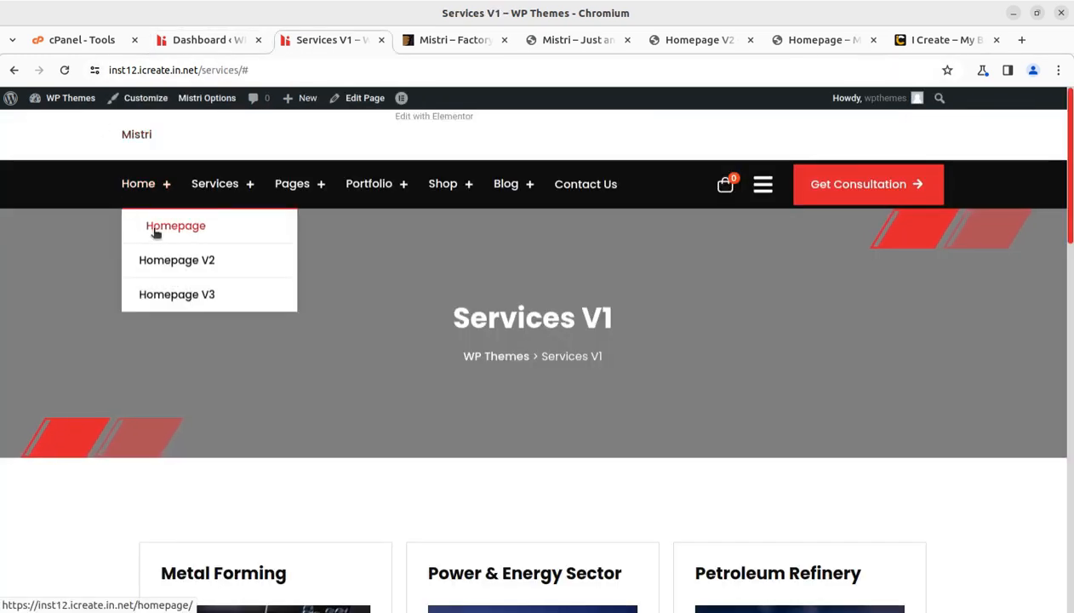
{"action": "left_click", "coordinate": [435, 46]}
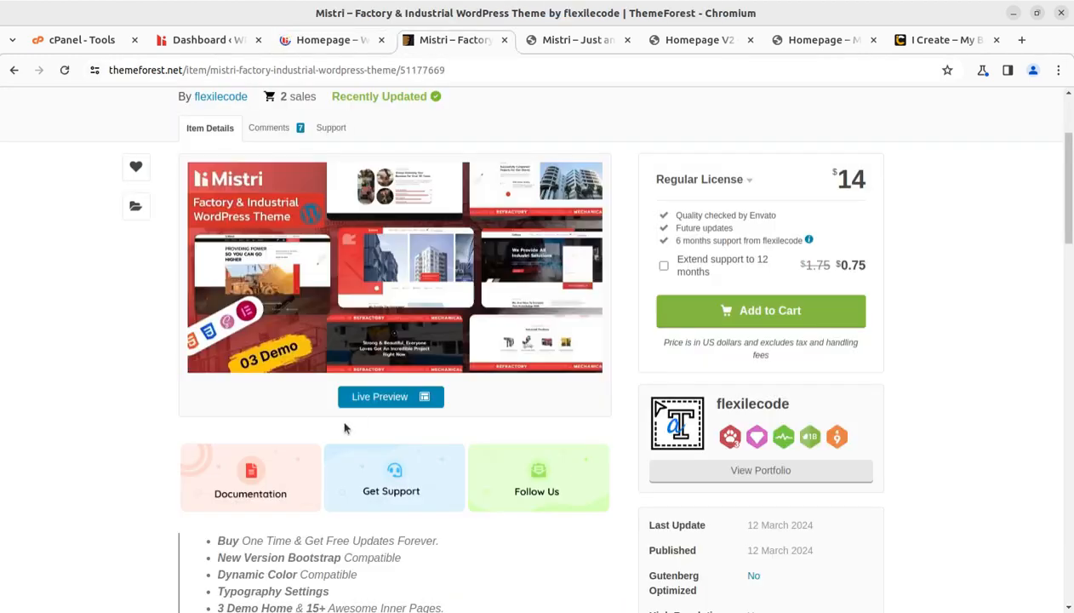
Review the Mistri theme's title and licence pricing on its ThemeForest page and return to the WordPress dashboard
{"action": "scroll", "coordinate": [173, 379], "scroll_direction": "up", "scroll_amount": 2}
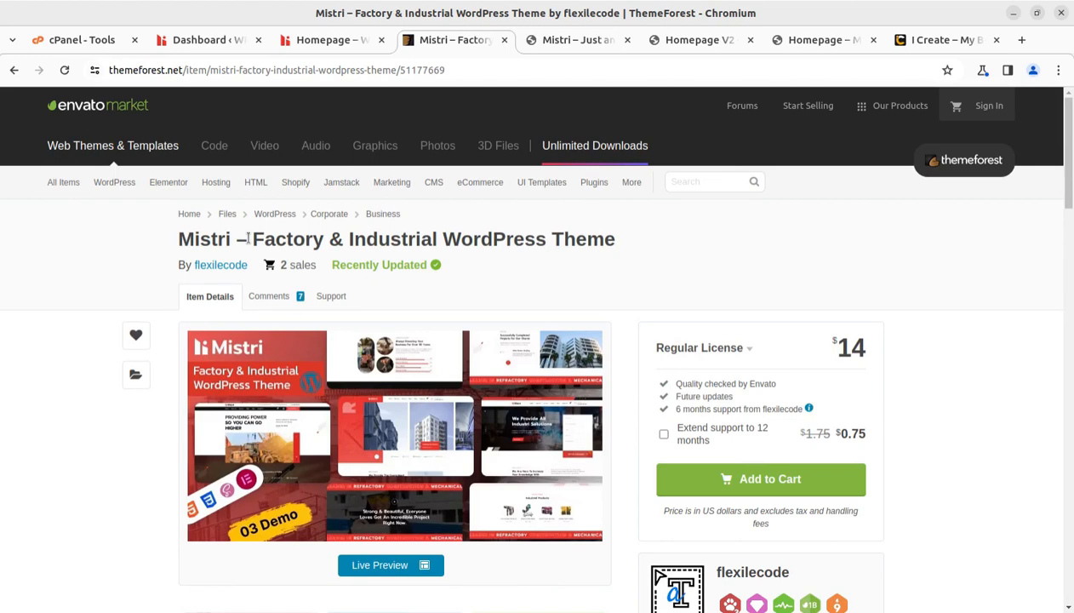
{"action": "scroll", "coordinate": [695, 297], "scroll_direction": "down", "scroll_amount": 2}
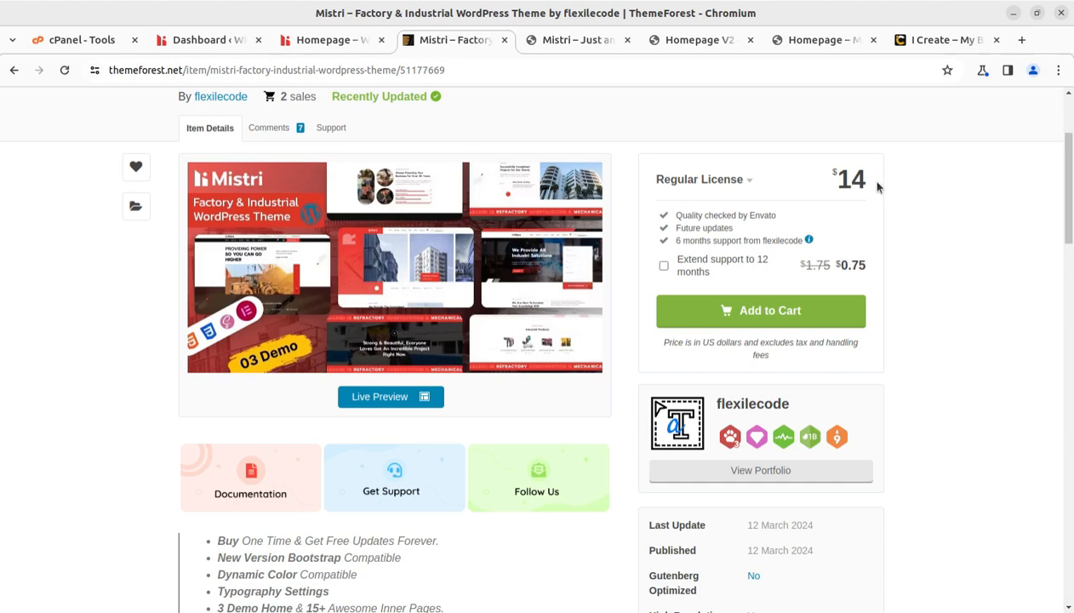
{"action": "left_click", "coordinate": [207, 40]}
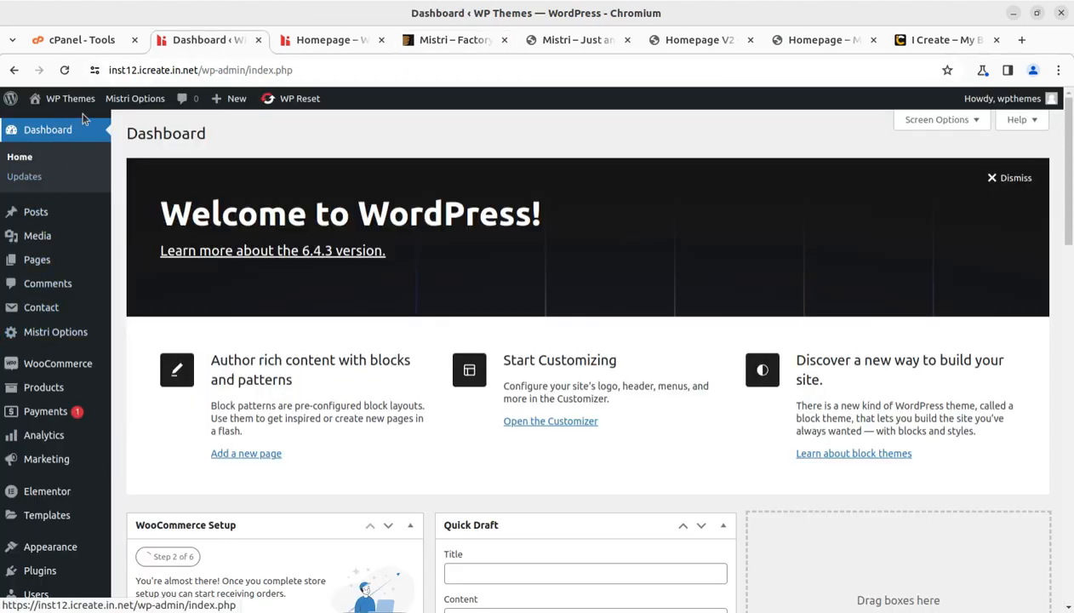
Open the Mistri Options and review the header section's topbar, header and sidebar popup settings
{"action": "mouse_move", "coordinate": [110, 104]}
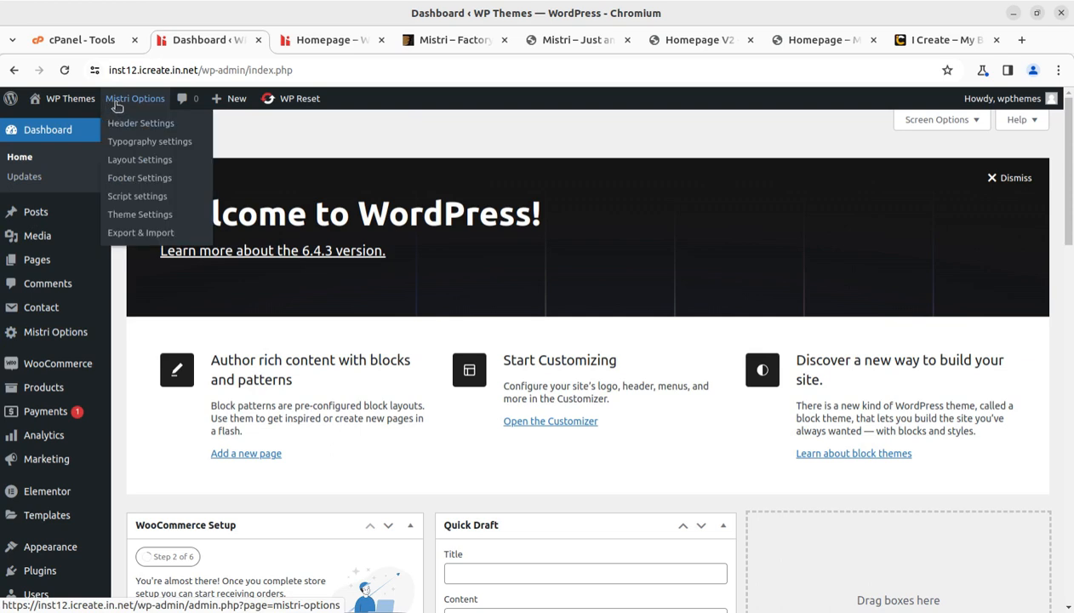
{"action": "left_click", "coordinate": [43, 335]}
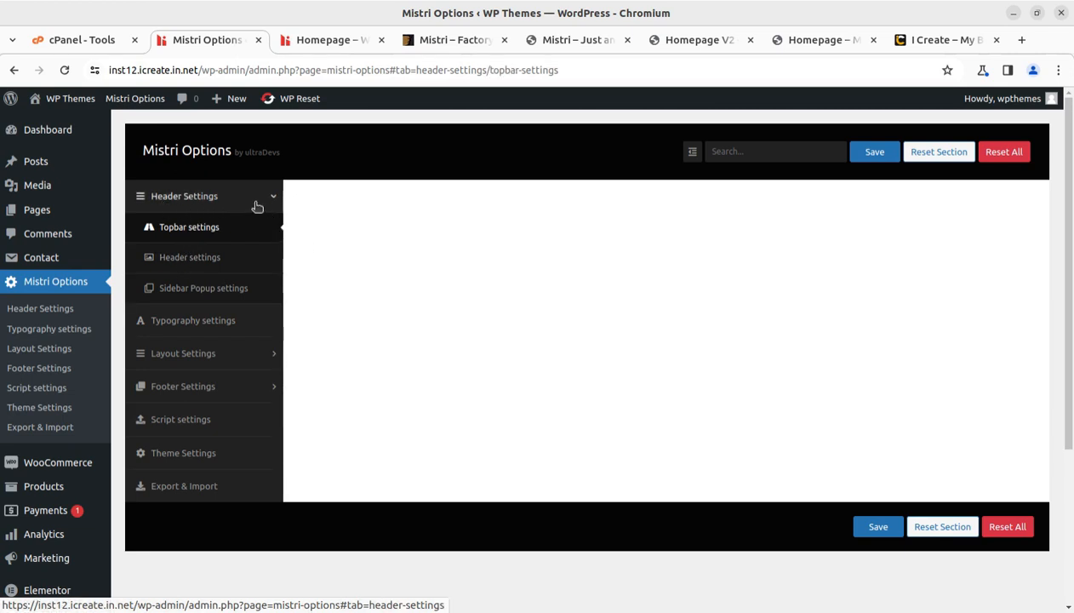
{"action": "left_click", "coordinate": [191, 258]}
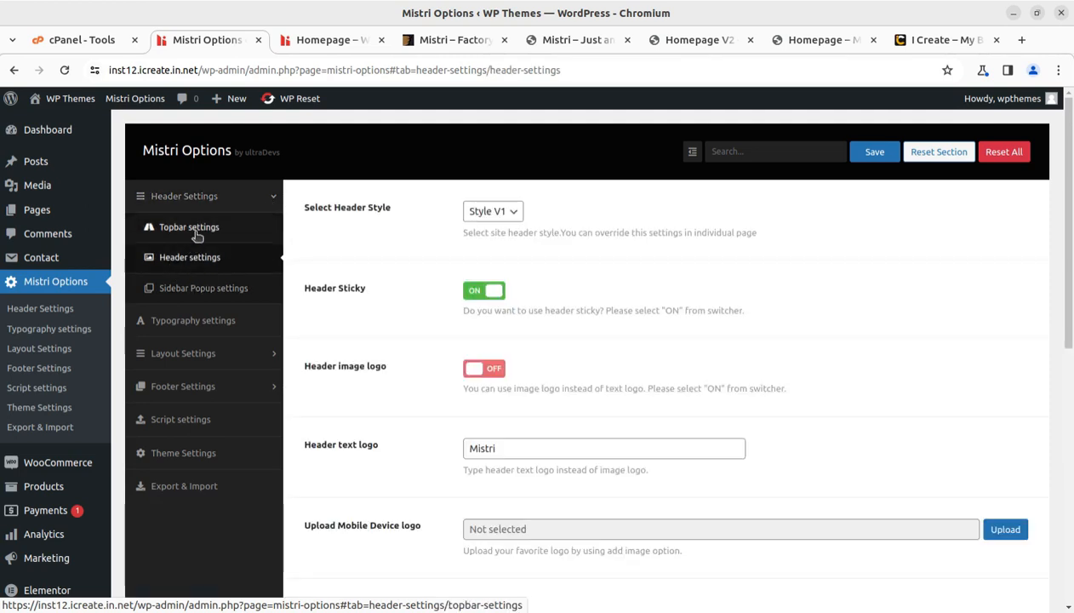
{"action": "left_click", "coordinate": [197, 236]}
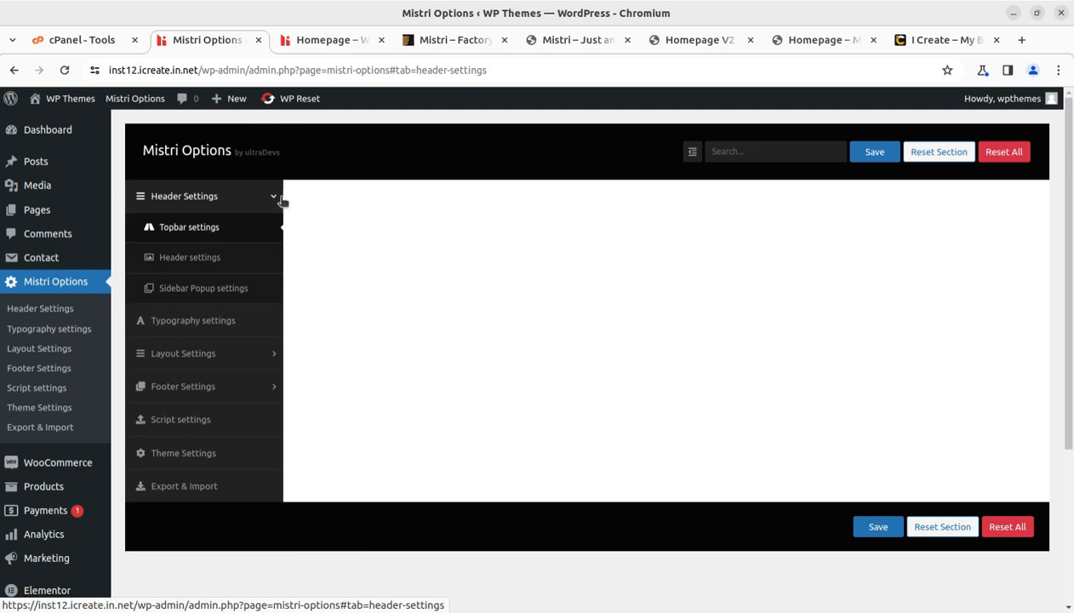
{"action": "left_click", "coordinate": [203, 235]}
{"action": "left_click", "coordinate": [197, 267]}
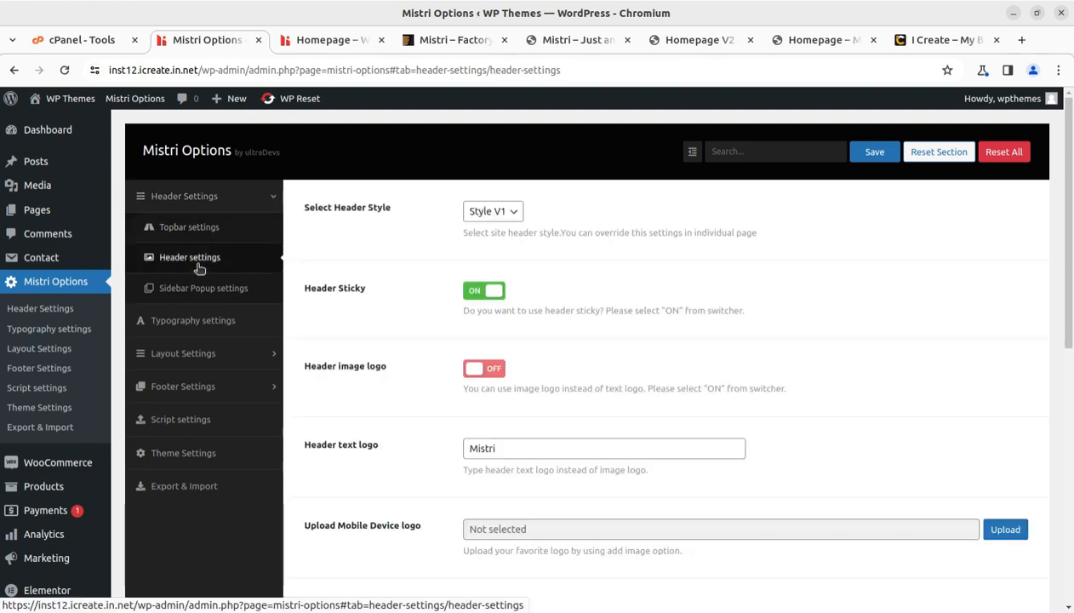
{"action": "left_click", "coordinate": [191, 292]}
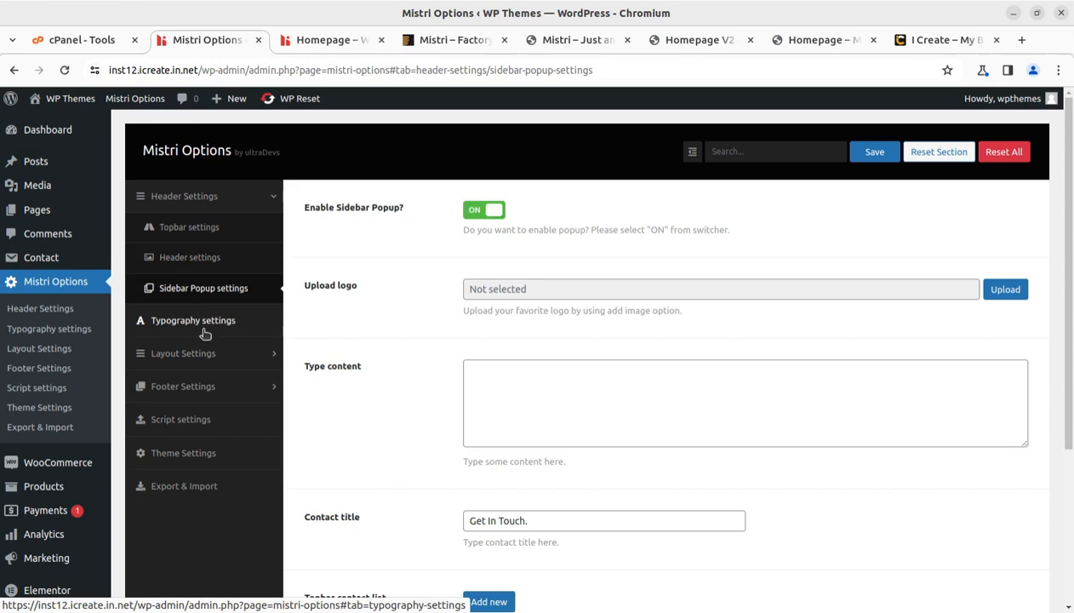
Review the typography settings and the layout settings for breadcrumb, blog, archive, single blog and search pages
{"action": "left_click", "coordinate": [206, 324]}
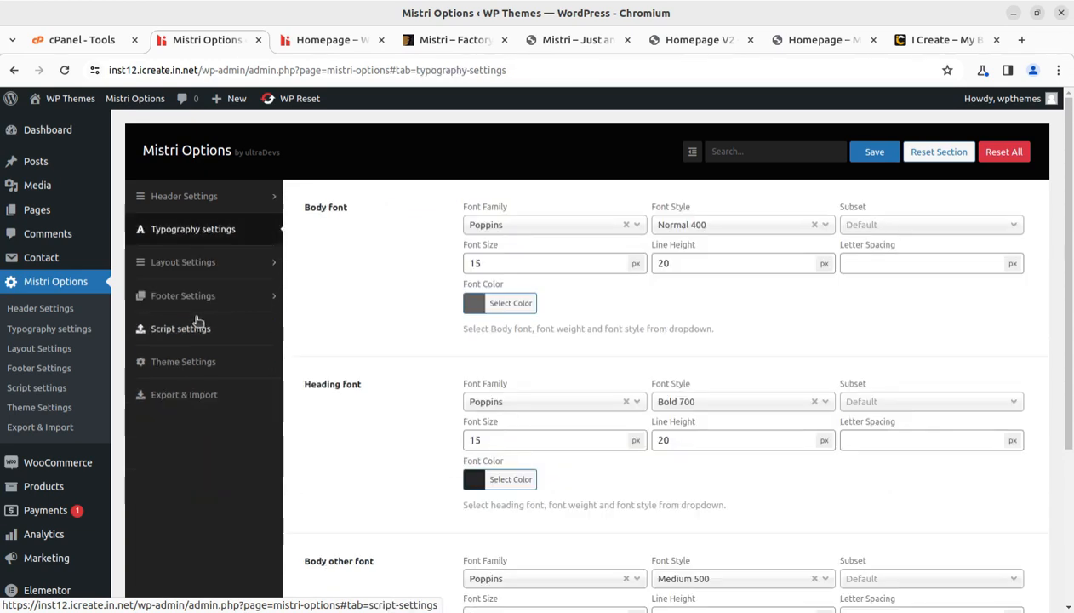
{"action": "left_click", "coordinate": [189, 264]}
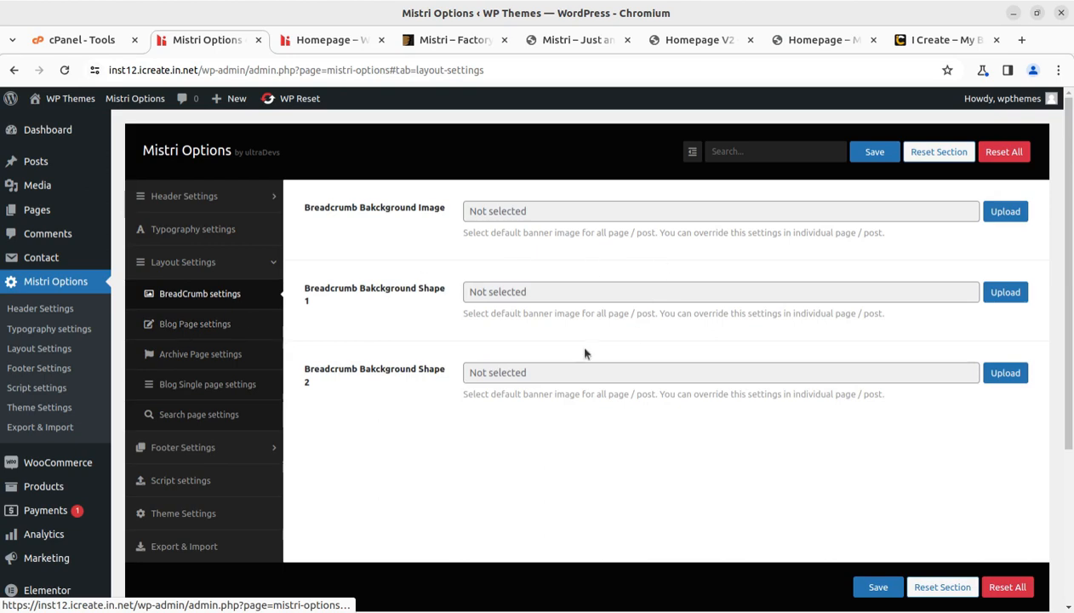
{"action": "left_click", "coordinate": [197, 326]}
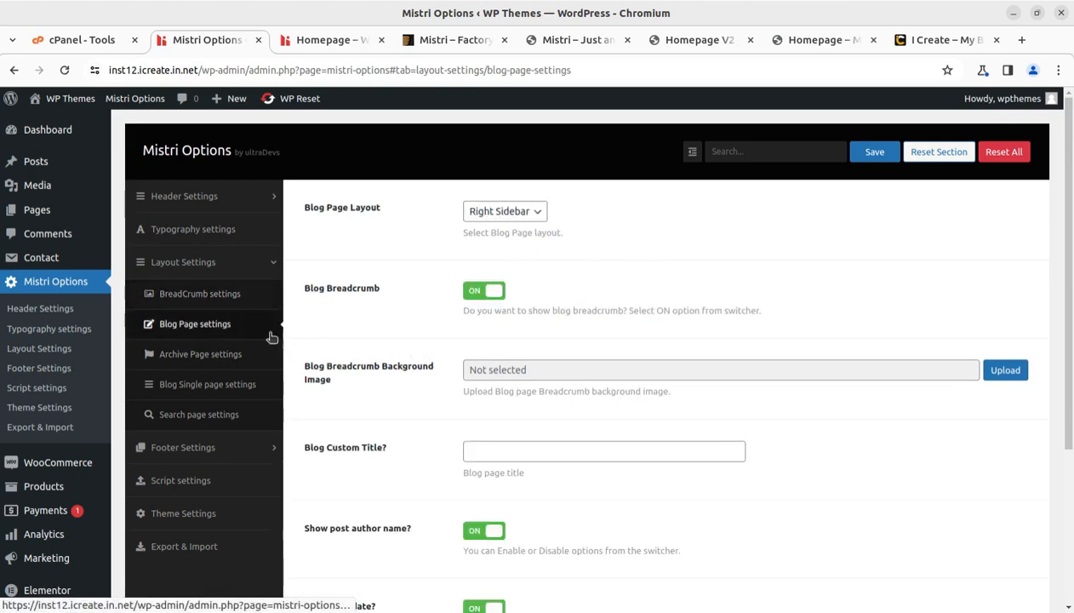
{"action": "scroll", "coordinate": [555, 444], "scroll_direction": "down", "scroll_amount": 2}
{"action": "scroll", "coordinate": [214, 353], "scroll_direction": "up", "scroll_amount": 2}
{"action": "left_click", "coordinate": [200, 364]}
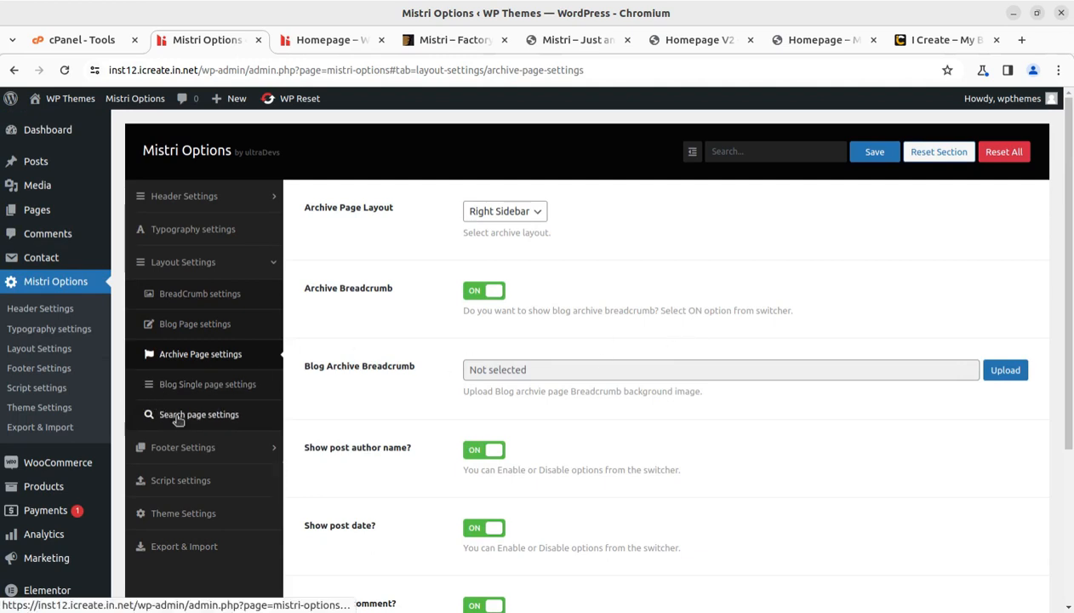
{"action": "left_click", "coordinate": [205, 383]}
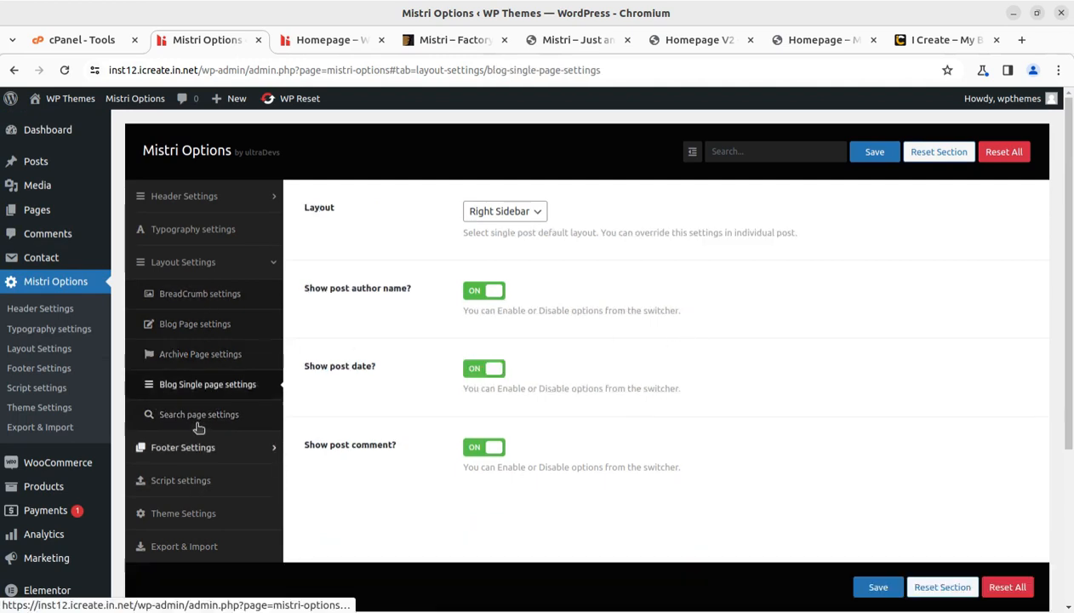
{"action": "left_click", "coordinate": [195, 415]}
Look through the Mistri footer, script, theme and export/import settings
{"action": "left_click", "coordinate": [195, 448]}
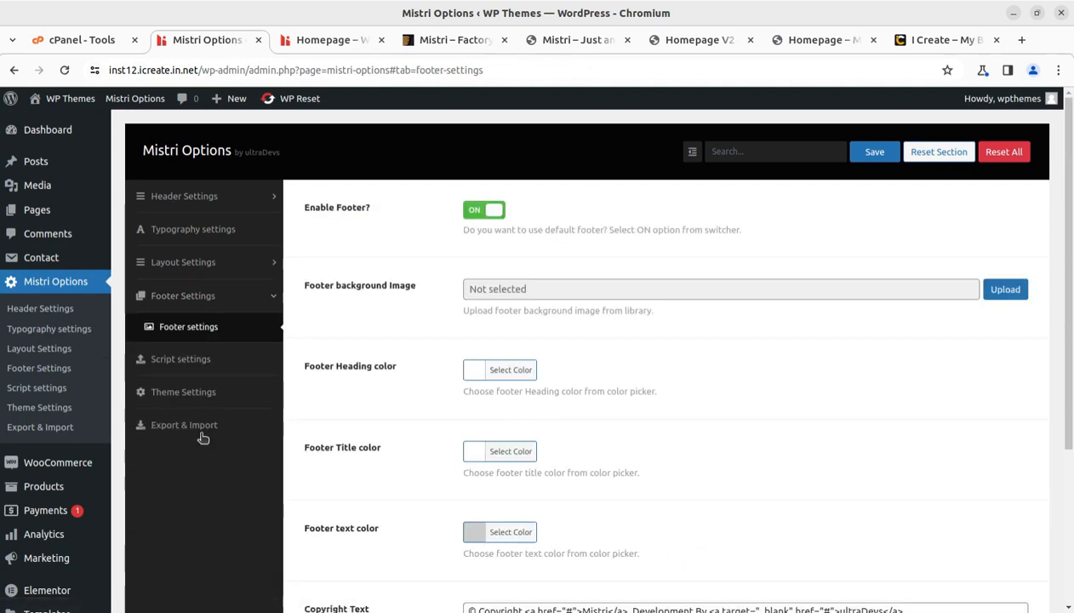
{"action": "left_click", "coordinate": [182, 360]}
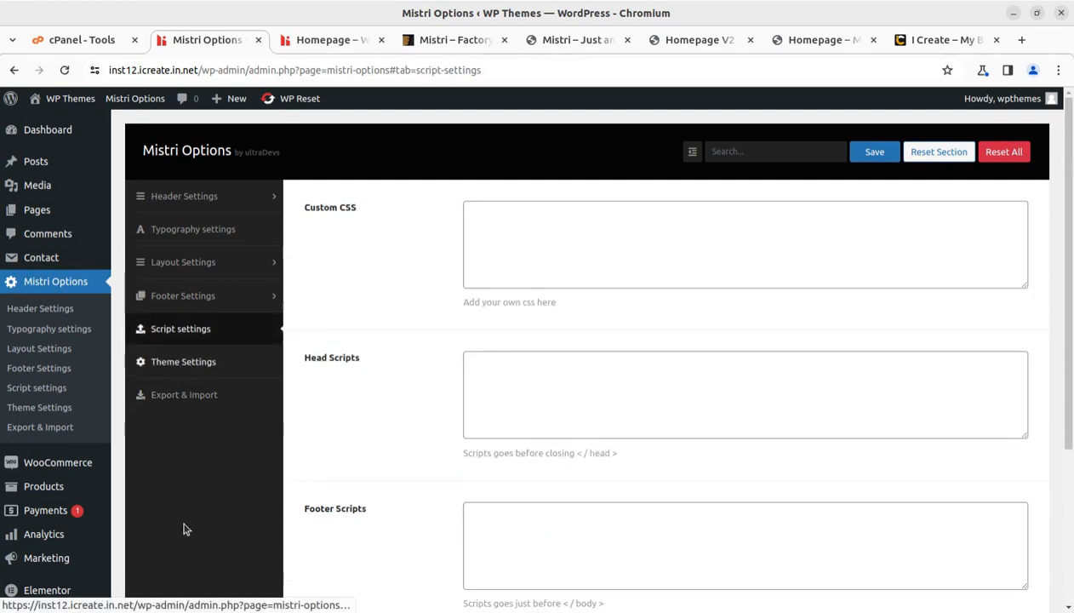
{"action": "left_click", "coordinate": [179, 362]}
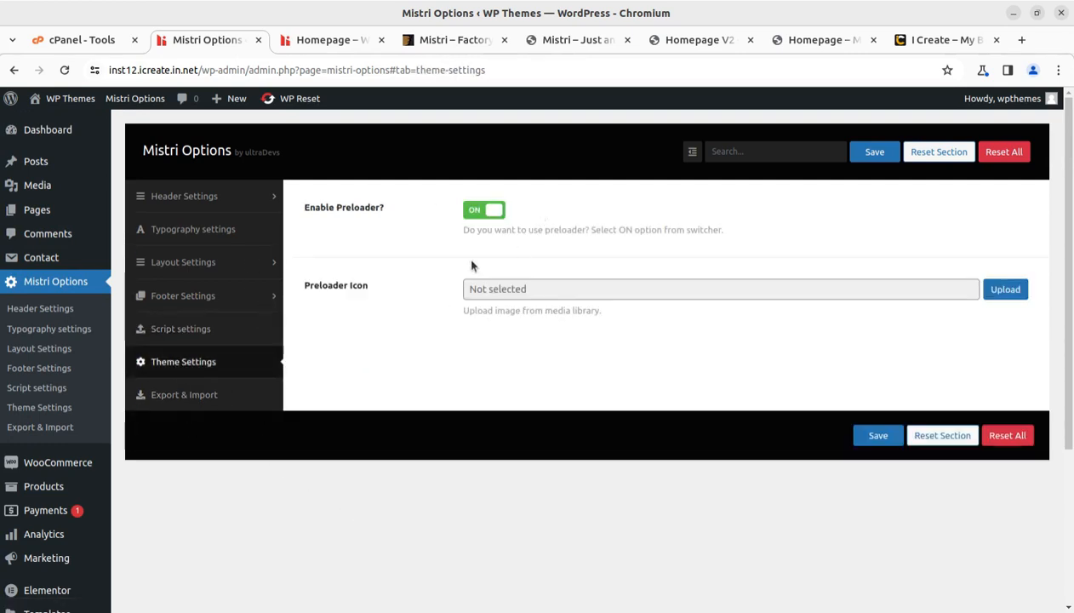
{"action": "left_click", "coordinate": [198, 395]}
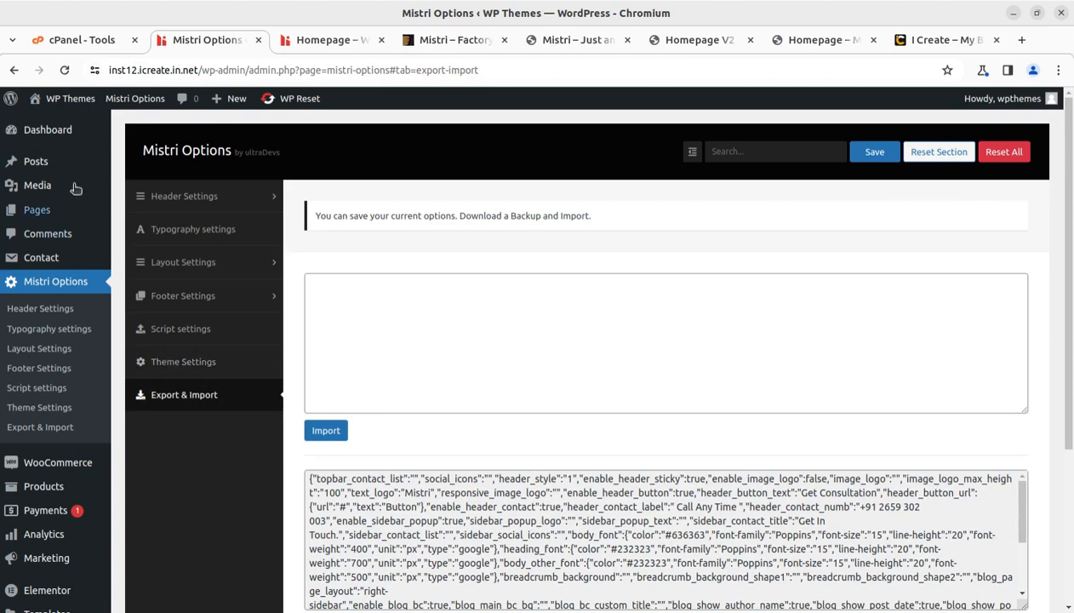
Return to the WordPress dashboard and look over the admin menu entries from Mistri Options down to Settings
{"action": "left_click", "coordinate": [44, 130]}
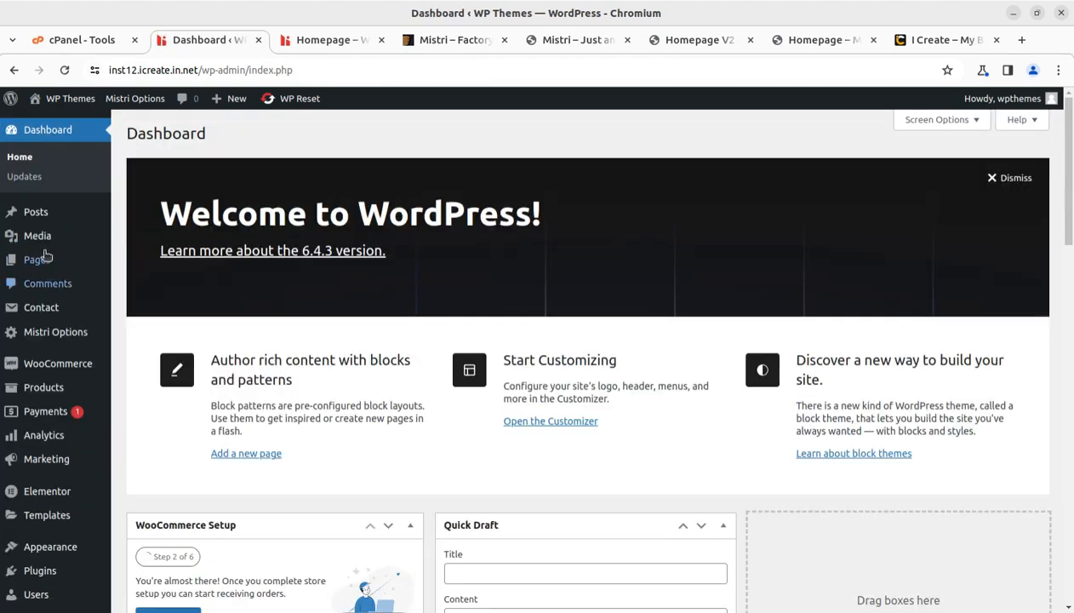
{"action": "mouse_move", "coordinate": [48, 340]}
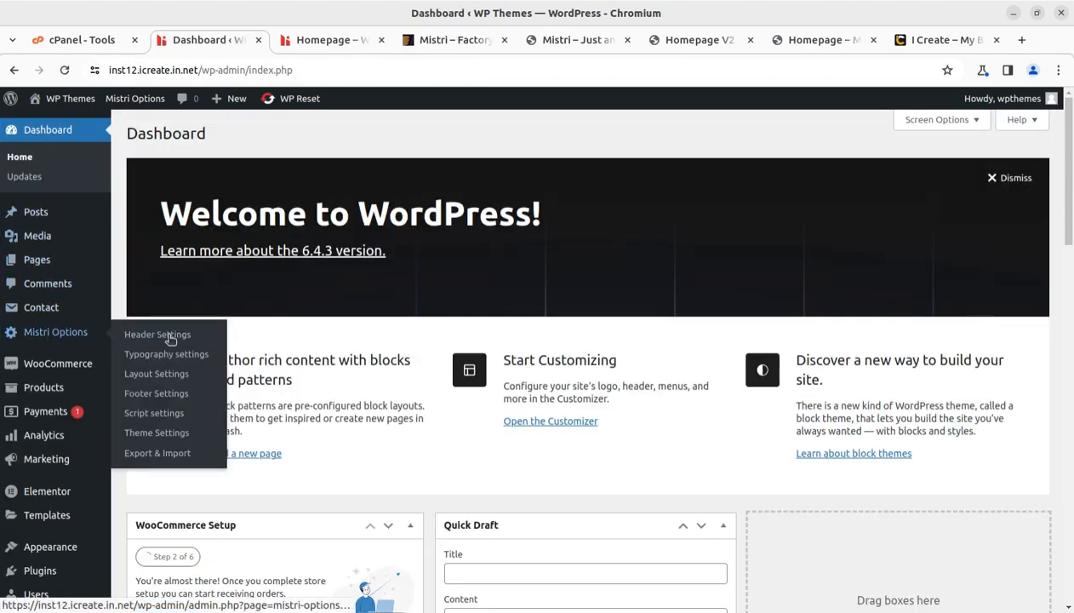
{"action": "mouse_move", "coordinate": [60, 366]}
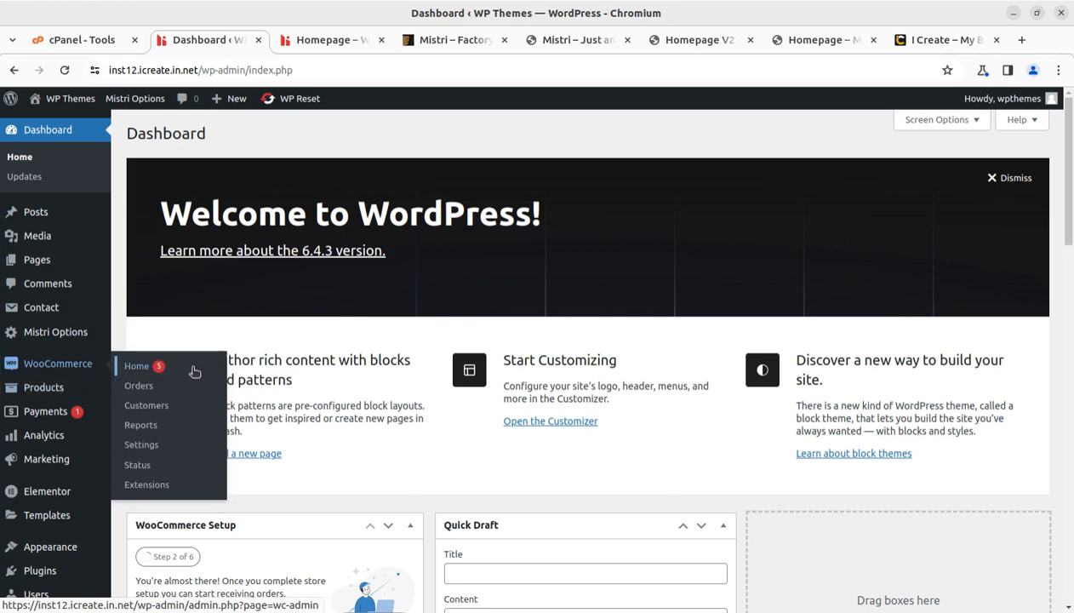
{"action": "scroll", "coordinate": [36, 477], "scroll_direction": "down", "scroll_amount": 1}
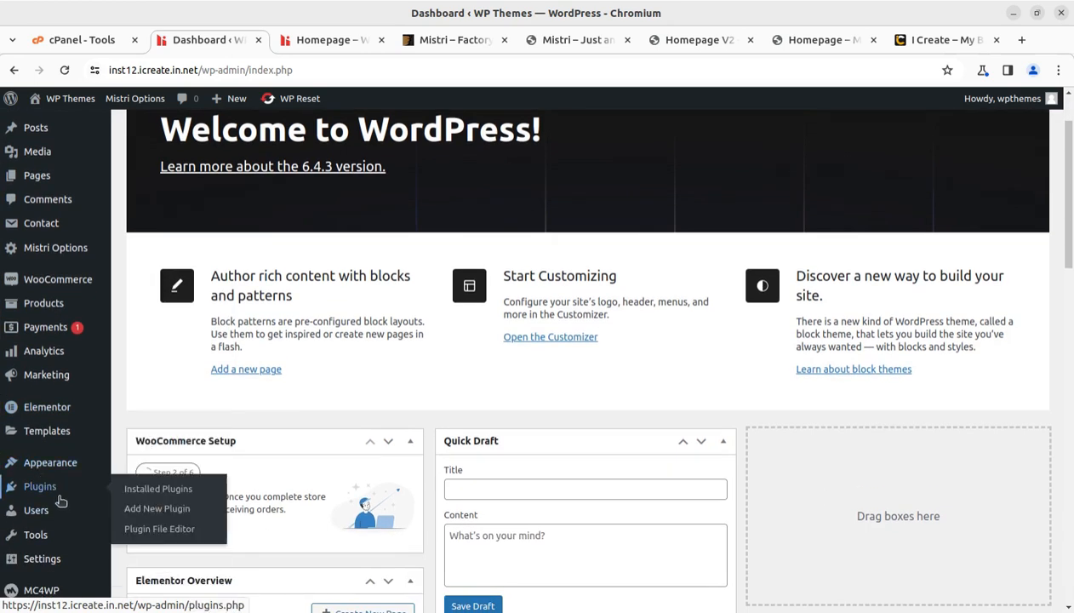
{"action": "scroll", "coordinate": [51, 511], "scroll_direction": "down", "scroll_amount": 2}
{"action": "mouse_move", "coordinate": [58, 575]}
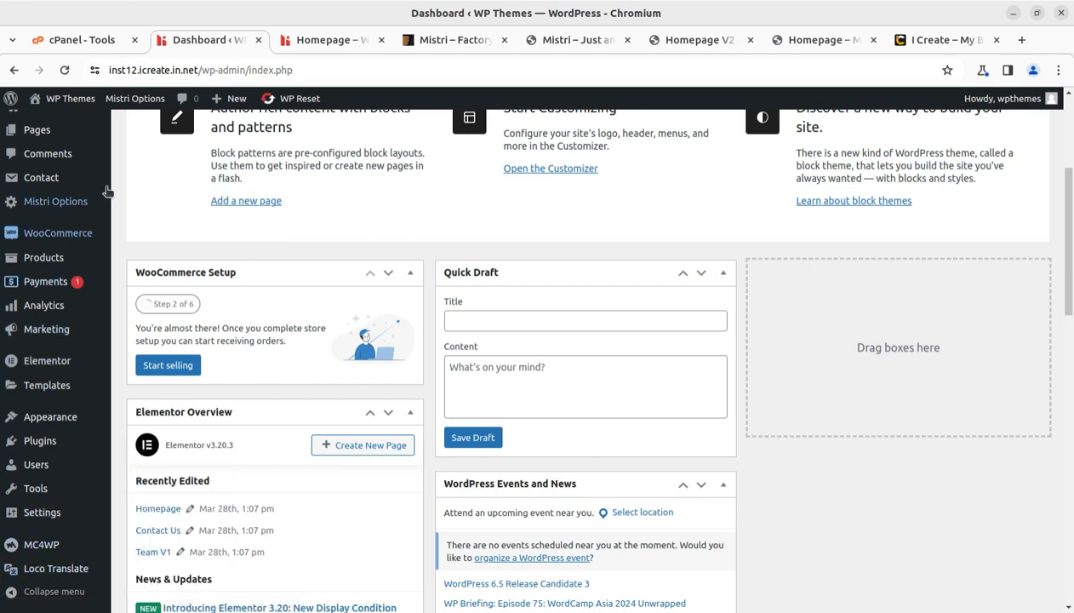
Open the site's Homepage for editing in Elementor and dismiss the Elementor AI introduction
{"action": "left_click", "coordinate": [314, 40]}
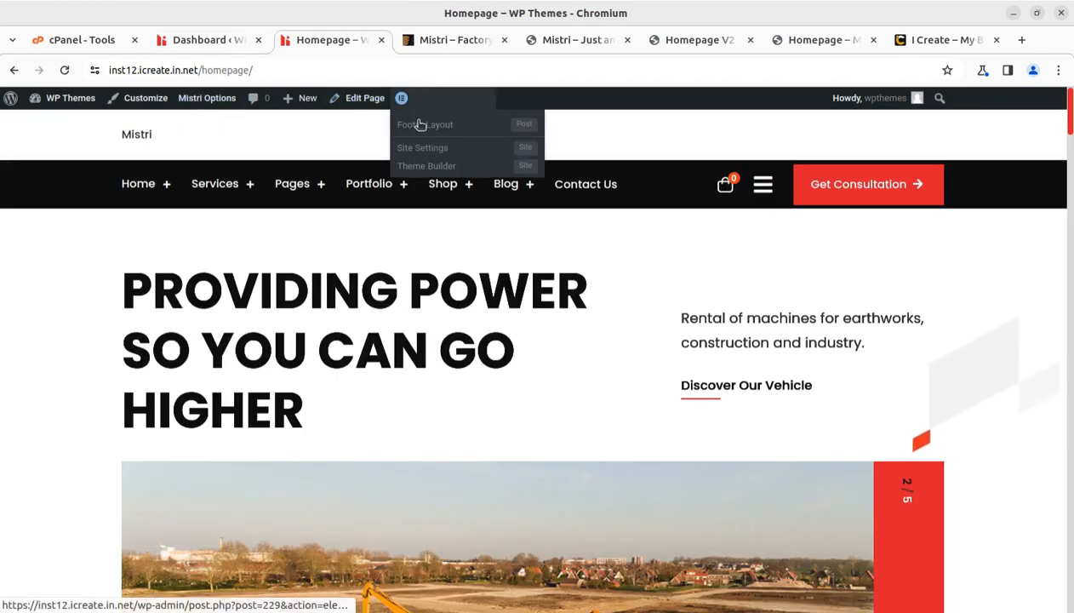
{"action": "mouse_move", "coordinate": [399, 125]}
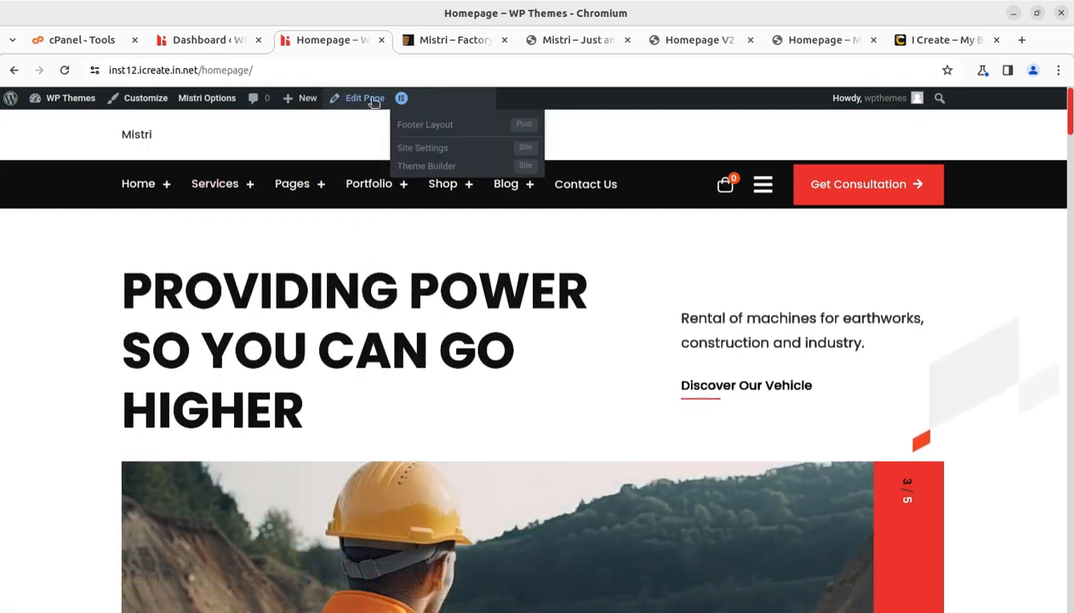
{"action": "mouse_move", "coordinate": [401, 100]}
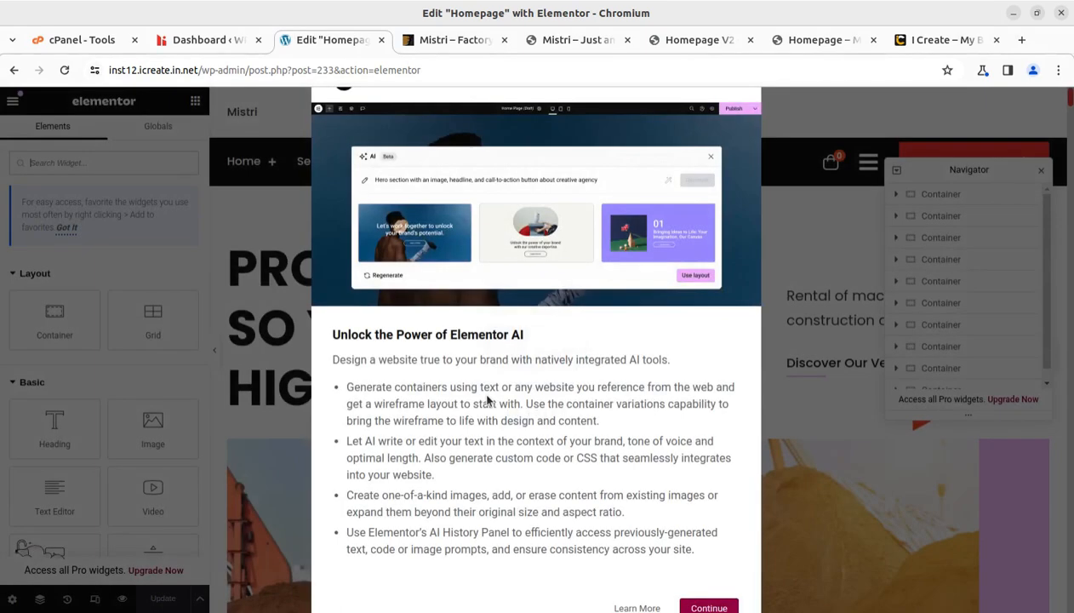
{"action": "left_click", "coordinate": [709, 607]}
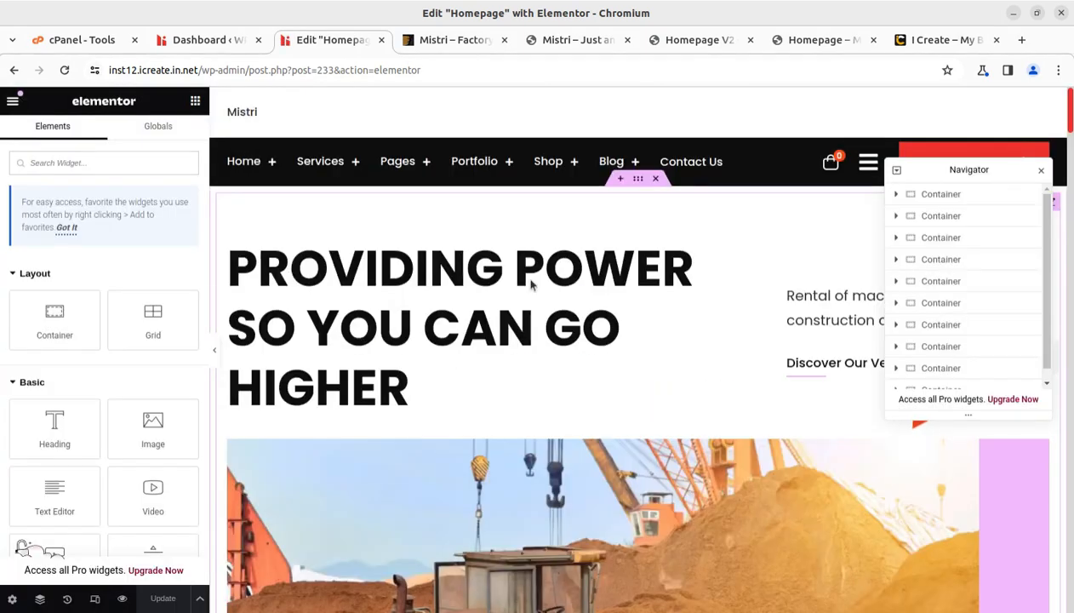
Select the Hero Slider widget in the first container and expand its first slide to view the editable fields
{"action": "left_click", "coordinate": [931, 196]}
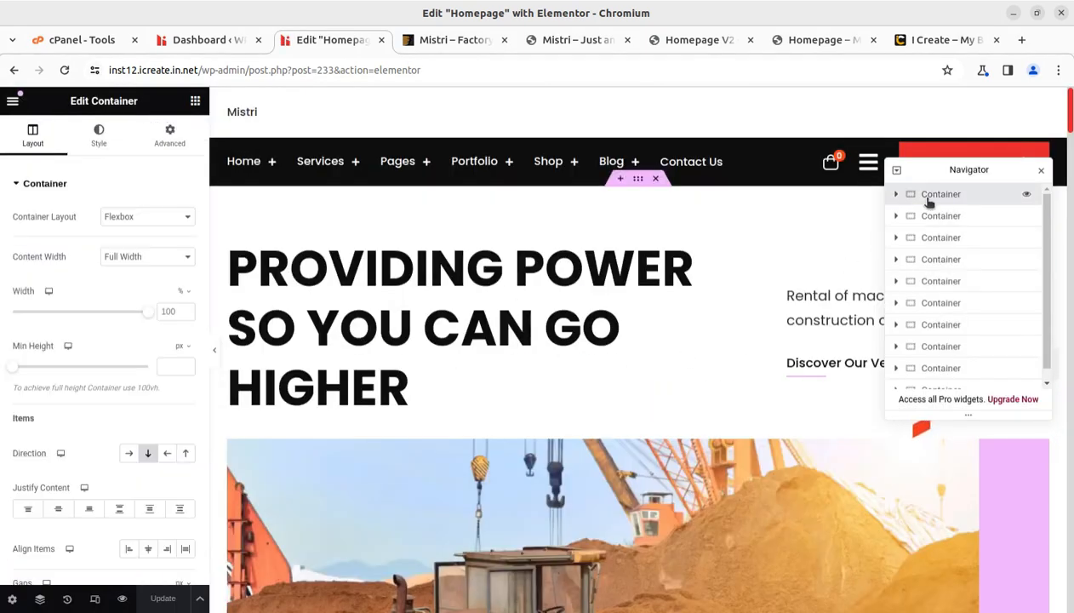
{"action": "left_click", "coordinate": [638, 290]}
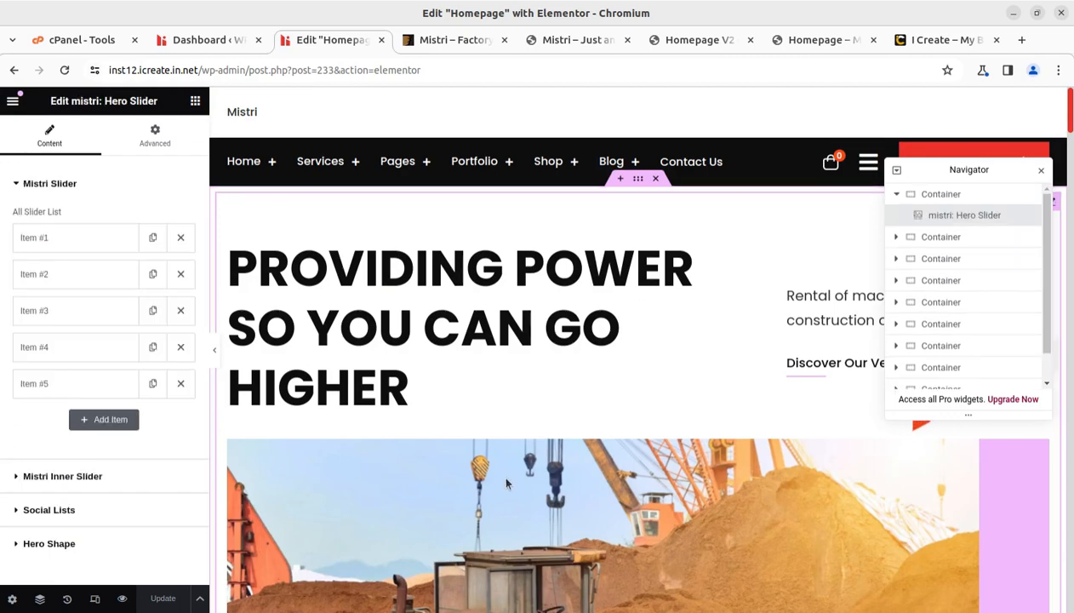
{"action": "left_click", "coordinate": [53, 239]}
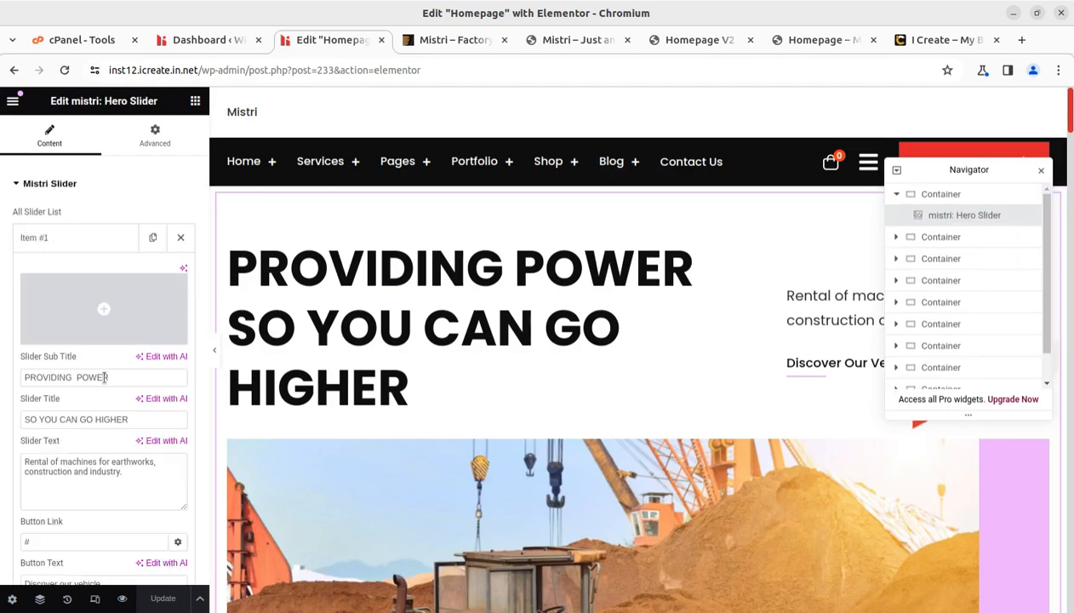
Open the "Trusted by industry-leading organizations including" heading's settings and look through the homepage sections down to the services area
{"action": "scroll", "coordinate": [415, 432], "scroll_direction": "down", "scroll_amount": 5}
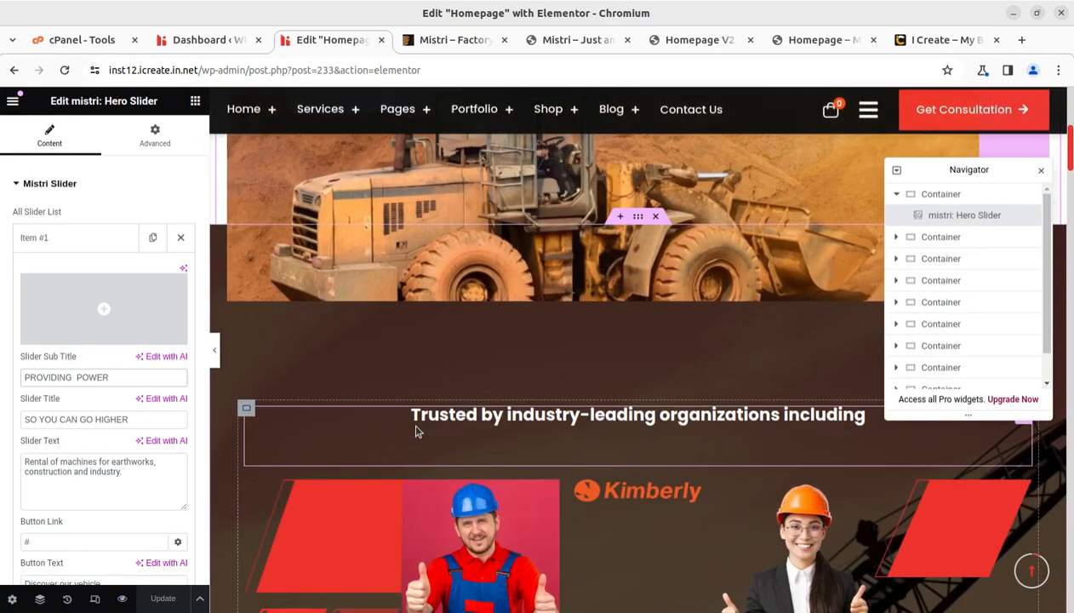
{"action": "left_click", "coordinate": [439, 432]}
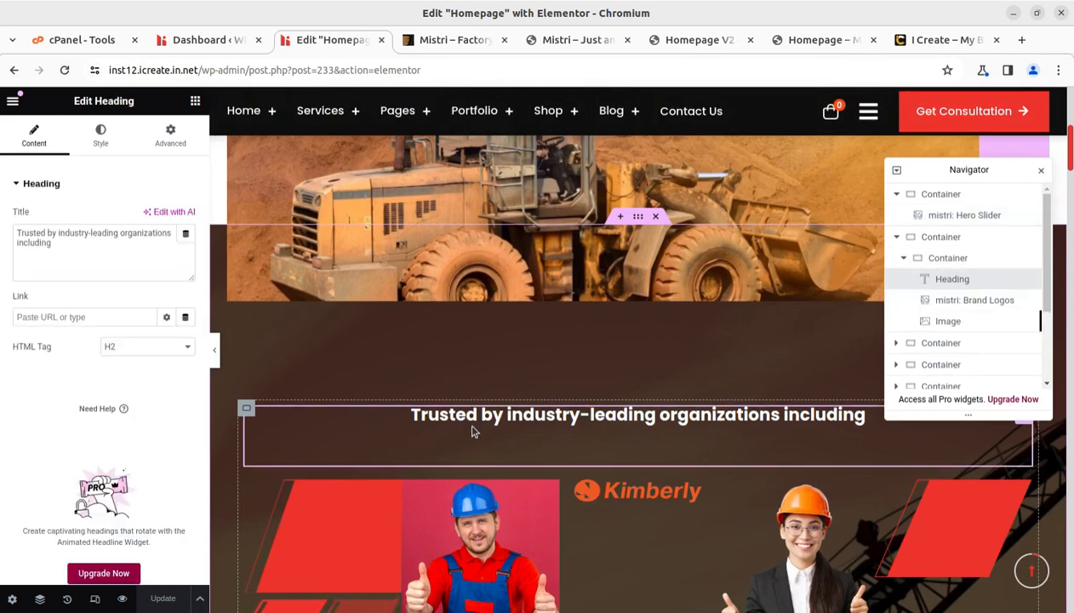
{"action": "scroll", "coordinate": [472, 432], "scroll_direction": "down", "scroll_amount": 2}
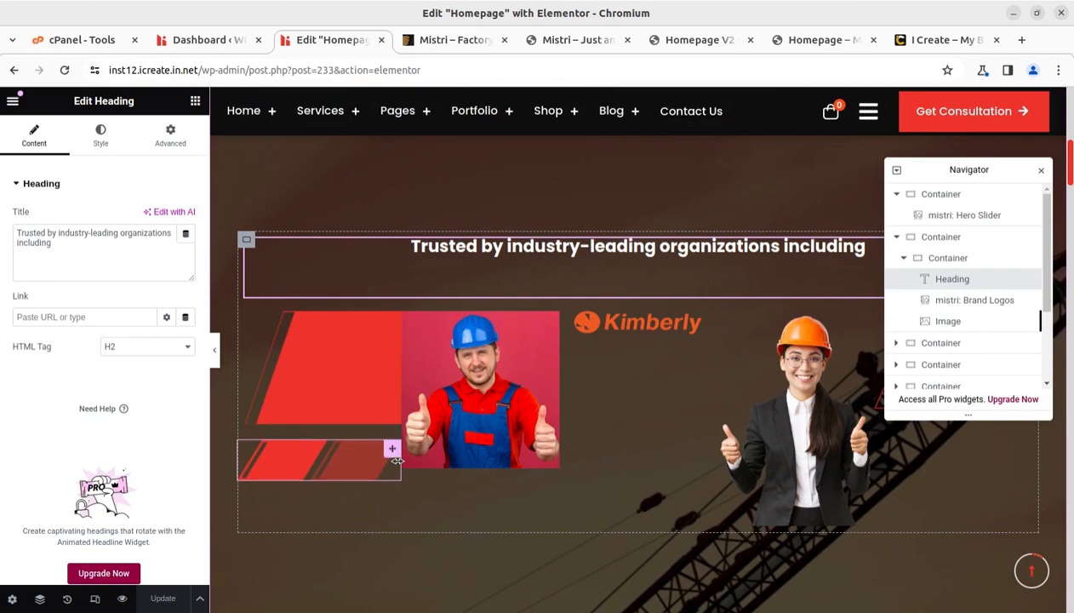
{"action": "scroll", "coordinate": [643, 471], "scroll_direction": "down", "scroll_amount": 9}
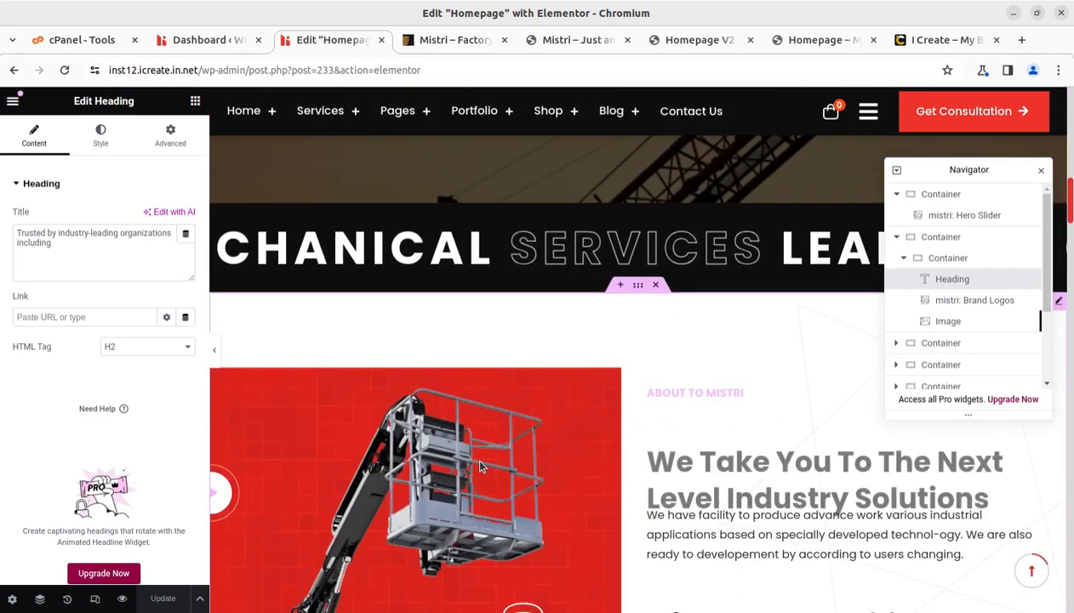
{"action": "scroll", "coordinate": [468, 454], "scroll_direction": "down", "scroll_amount": 7}
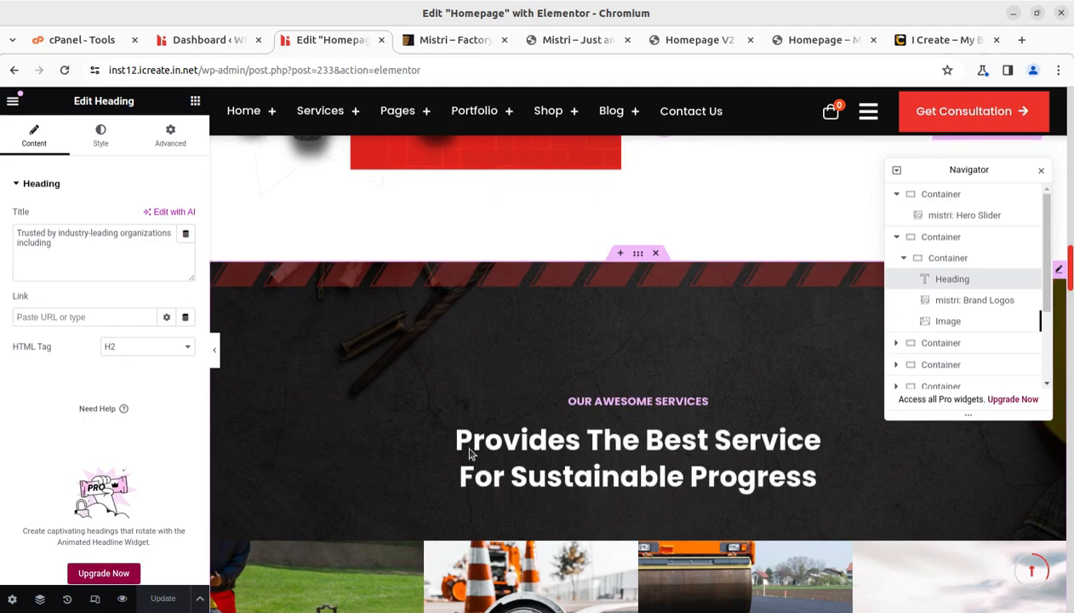
{"action": "scroll", "coordinate": [454, 370], "scroll_direction": "up", "scroll_amount": 12}
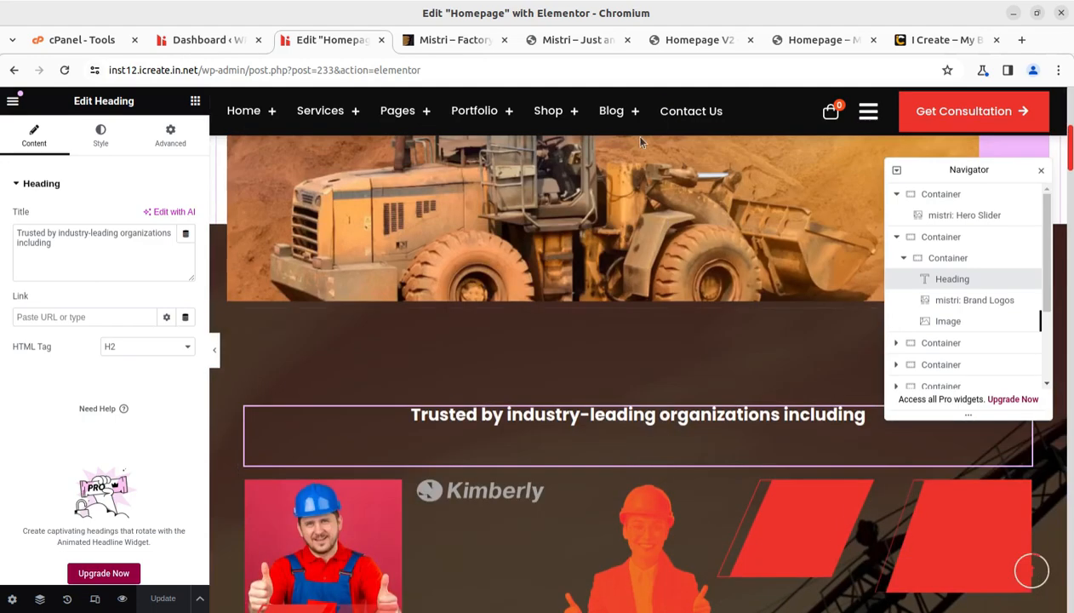
Revisit the i-Create site, the theme's ThemeForest page, and the live Mistri demo's main page and Homepage V2
{"action": "left_click", "coordinate": [919, 40]}
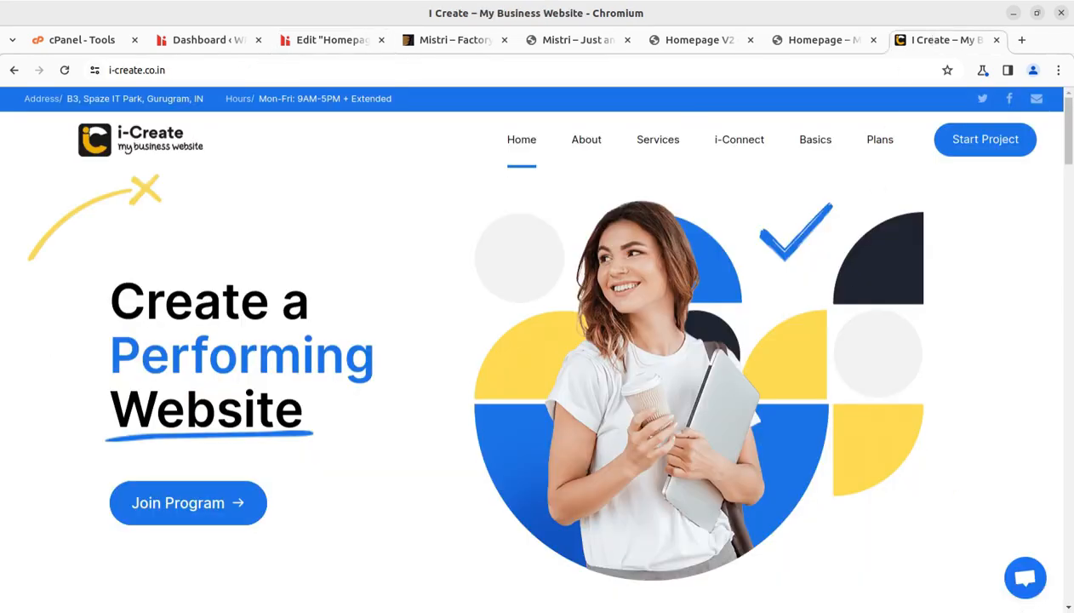
{"action": "left_click", "coordinate": [349, 40]}
{"action": "left_click", "coordinate": [427, 41]}
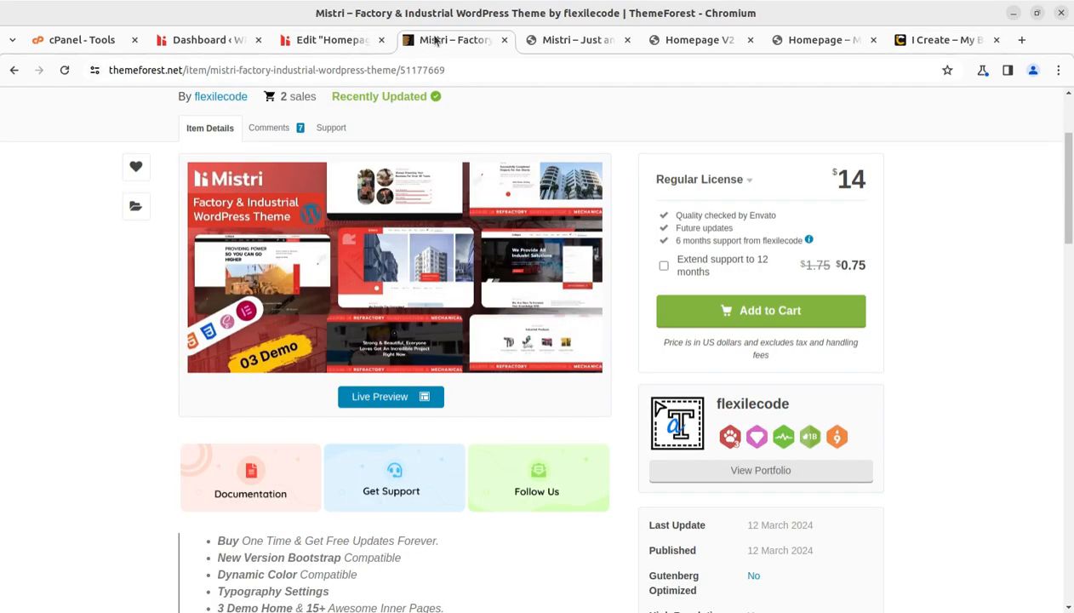
{"action": "left_click", "coordinate": [566, 41]}
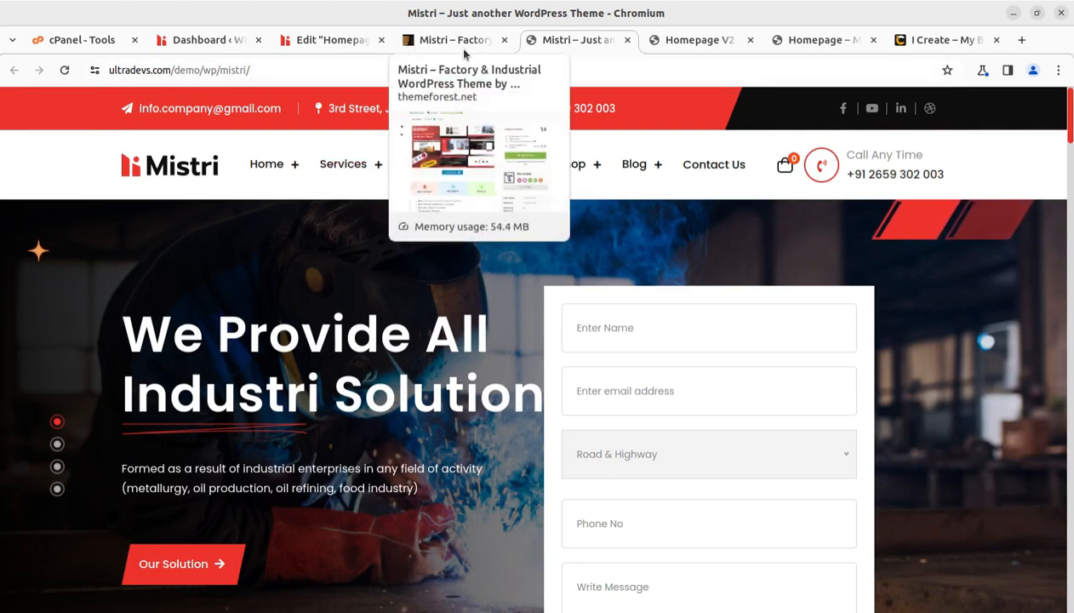
{"action": "left_click", "coordinate": [690, 40]}
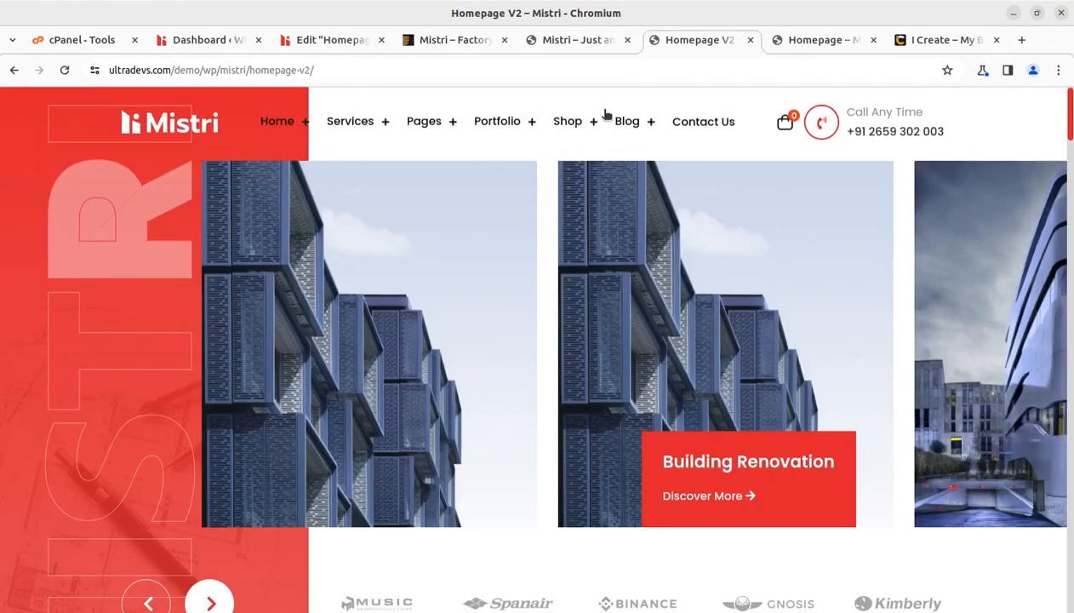